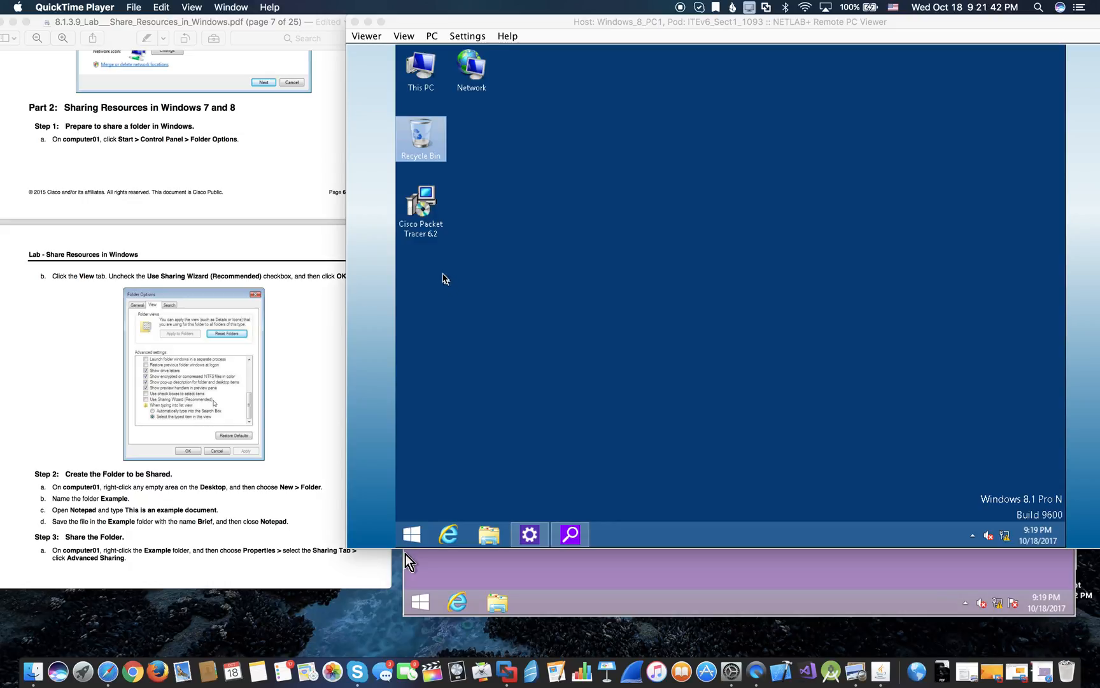
- Create a new folder named Example on the remote desktop
{"action": "right_click", "coordinate": [431, 305]}
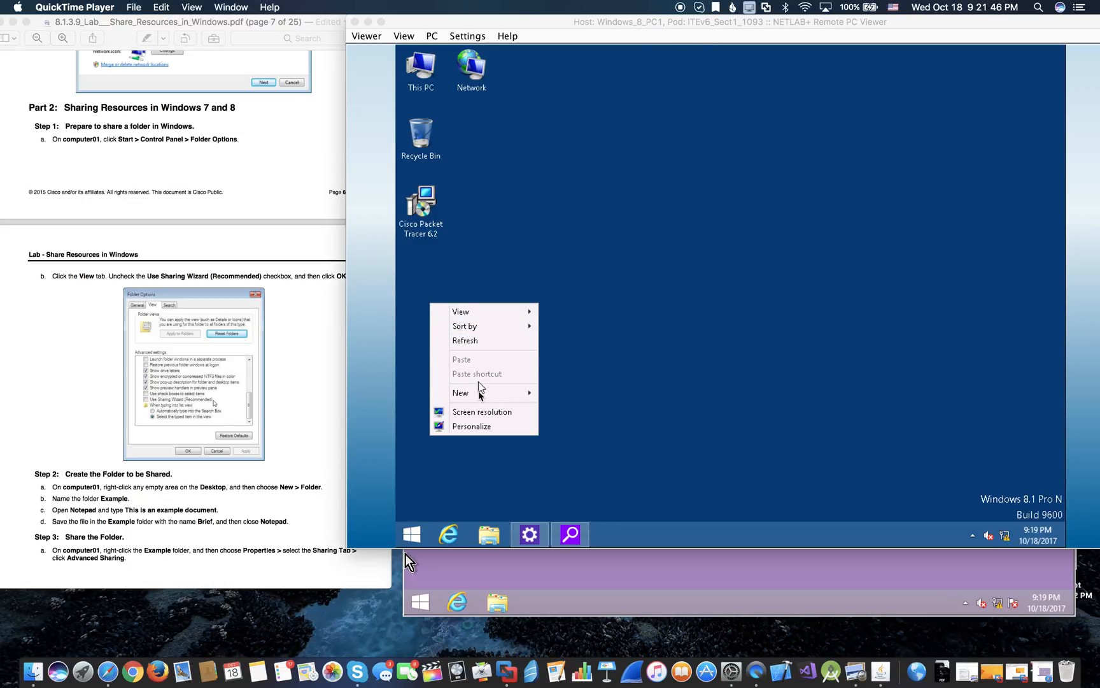
{"action": "mouse_move", "coordinate": [491, 394]}
{"action": "left_click", "coordinate": [569, 393]}
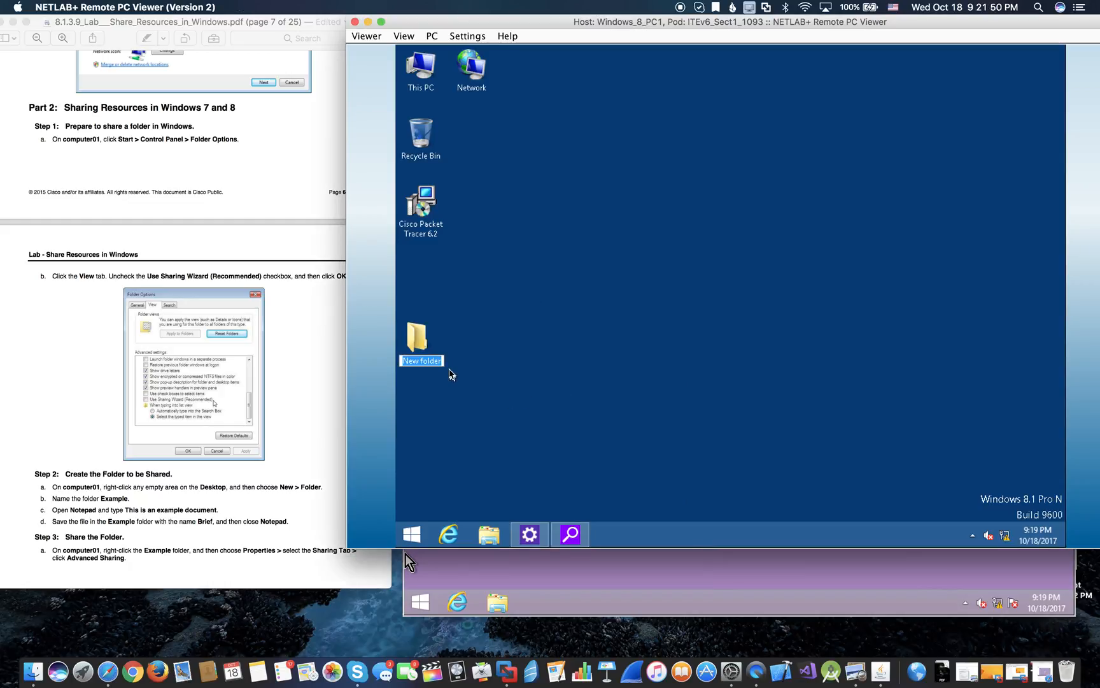
{"action": "type", "text": "Example"}
{"action": "key", "text": "Return"}
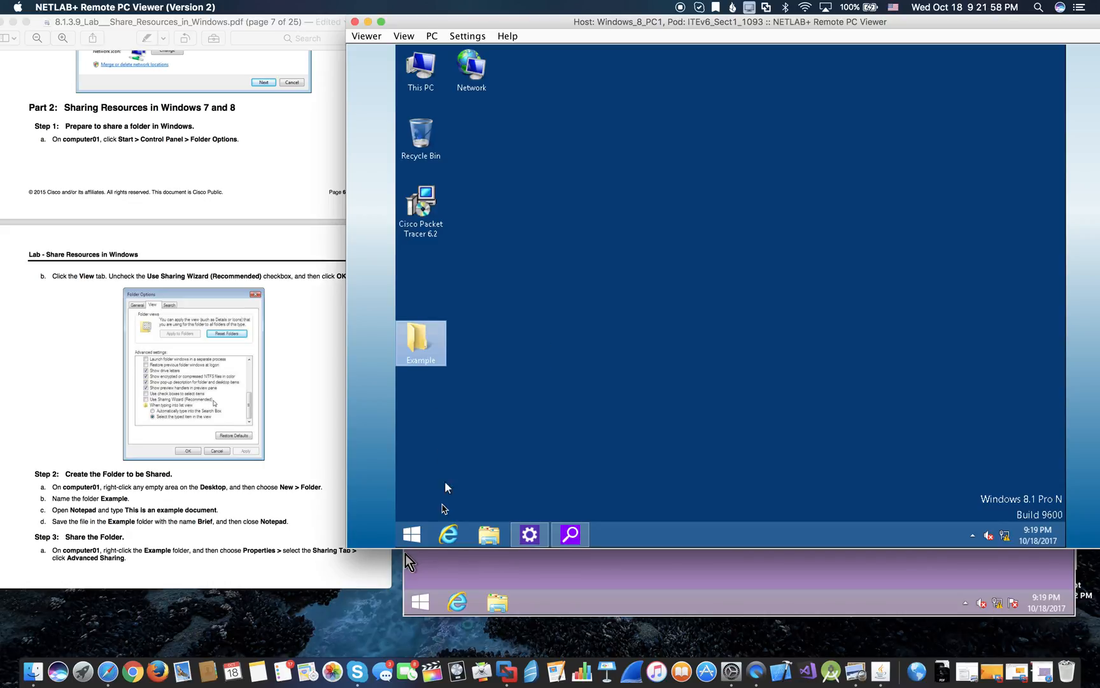
- Launch Notepad through Windows search and type 'This is an example.'
{"action": "right_click", "coordinate": [414, 536]}
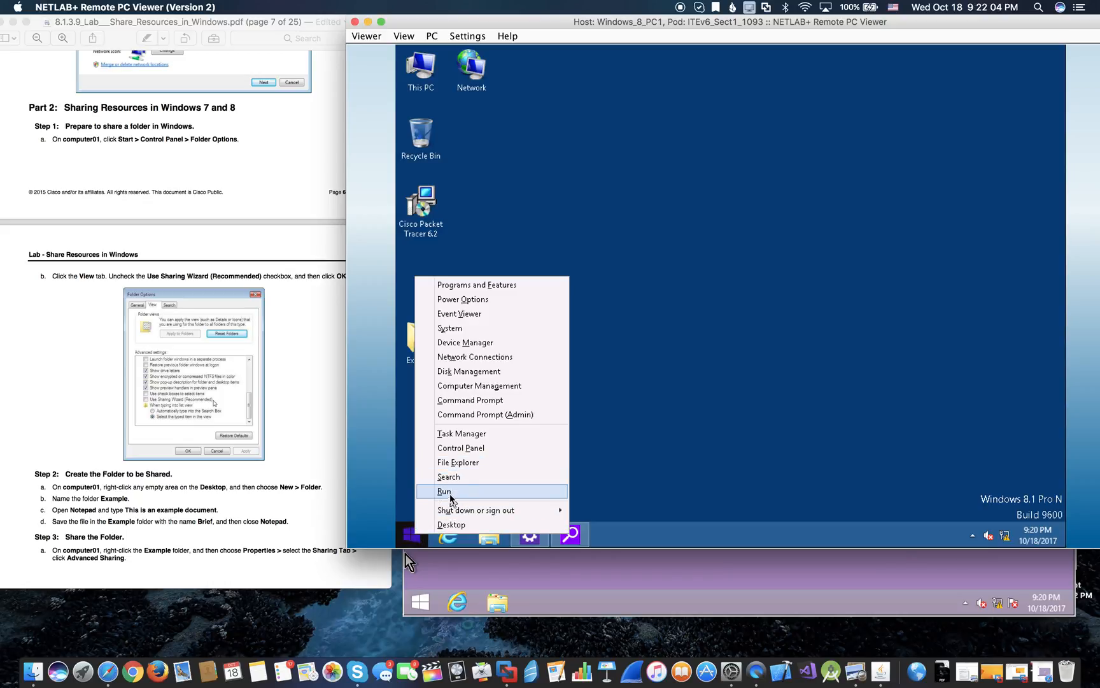
{"action": "left_click", "coordinate": [449, 477]}
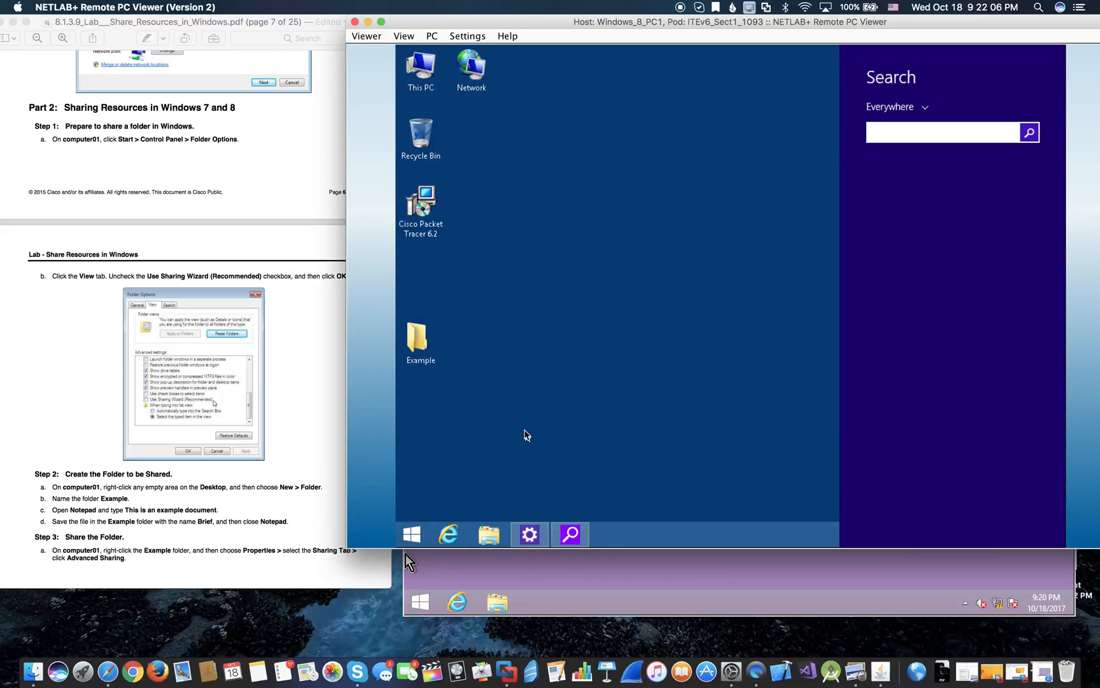
{"action": "type", "text": "notepad"}
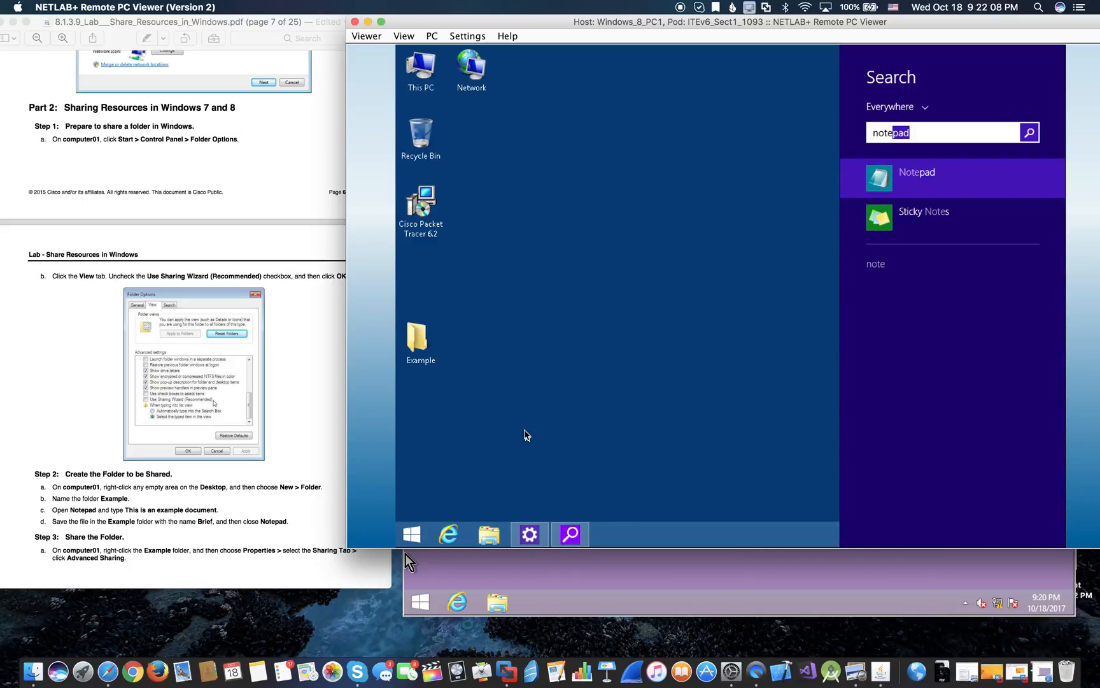
{"action": "key", "text": "Return"}
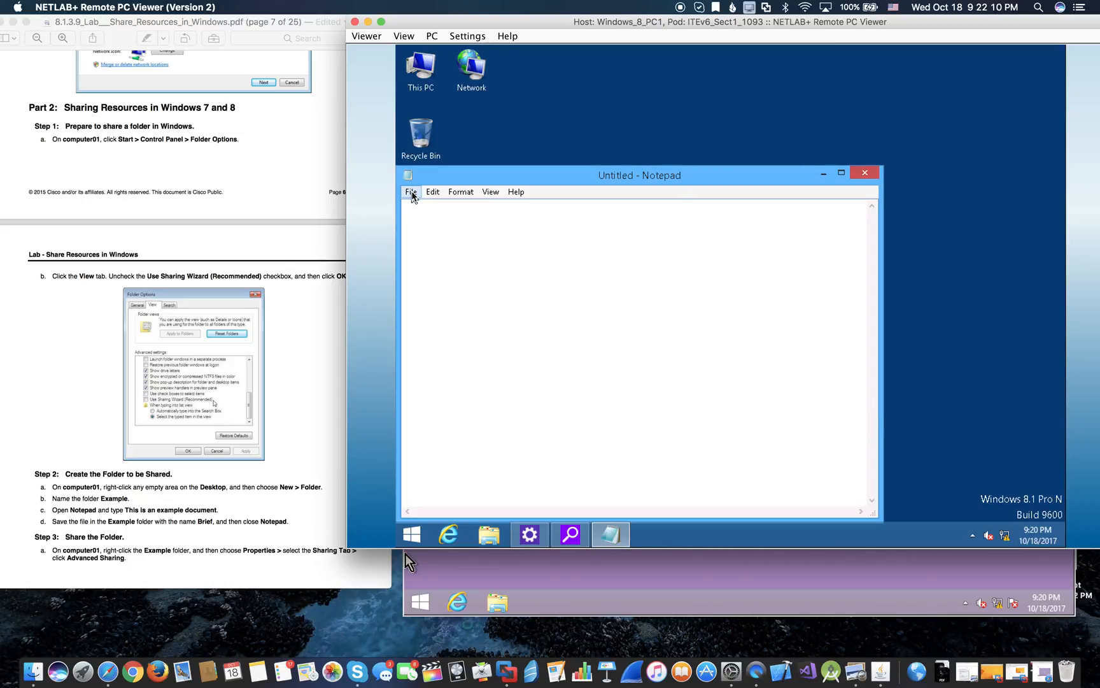
{"action": "type", "text": "Th"}
{"action": "type", "text": "is is an example."}
- Save the note as Brief inside the Example folder, then close Notepad
{"action": "left_click", "coordinate": [412, 192]}
{"action": "left_click", "coordinate": [445, 252]}
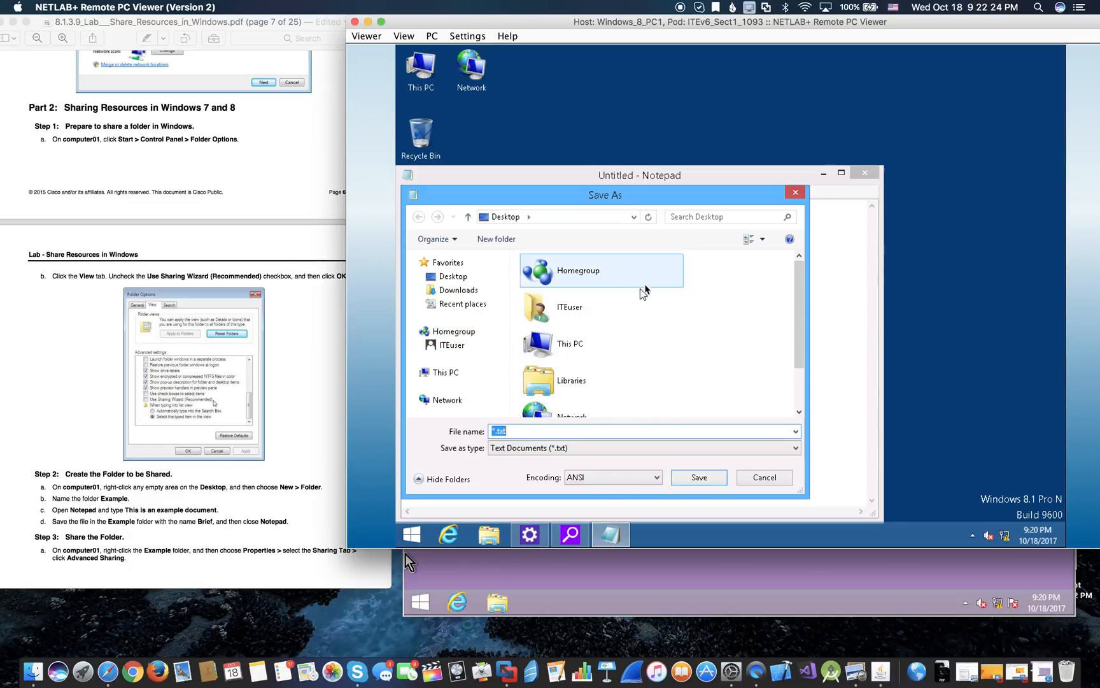
{"action": "left_click_drag", "start_coordinate": [799, 303], "coordinate": [797, 357]}
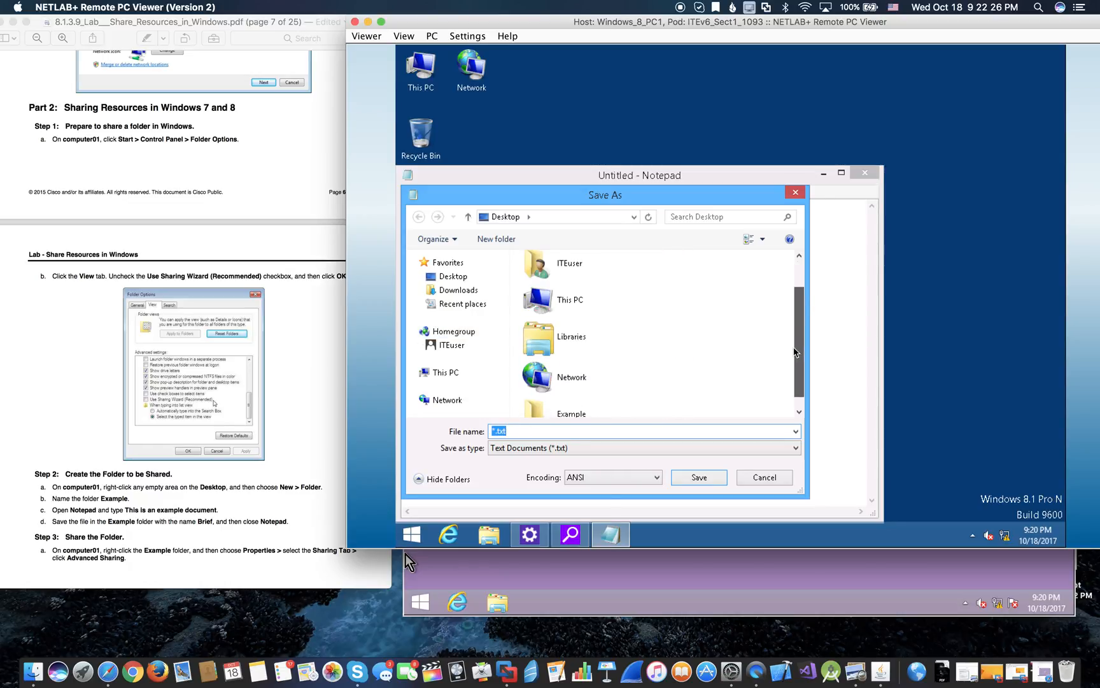
{"action": "double_click", "coordinate": [584, 412]}
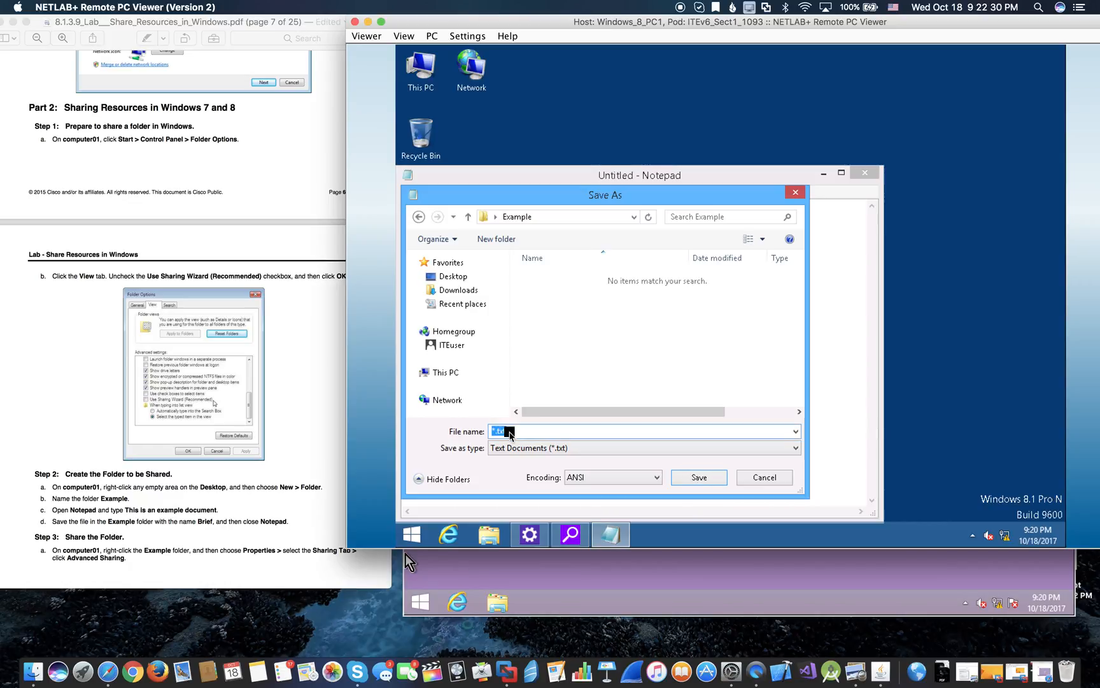
{"action": "double_click", "coordinate": [509, 434]}
{"action": "left_click", "coordinate": [510, 434]}
{"action": "key", "text": "BackSpace"}
{"action": "key", "text": "BackSpace"}
{"action": "key", "text": "BackSpace"}
{"action": "key", "text": "BackSpace"}
{"action": "key", "text": "BackSpace"}
{"action": "type", "text": "Br"}
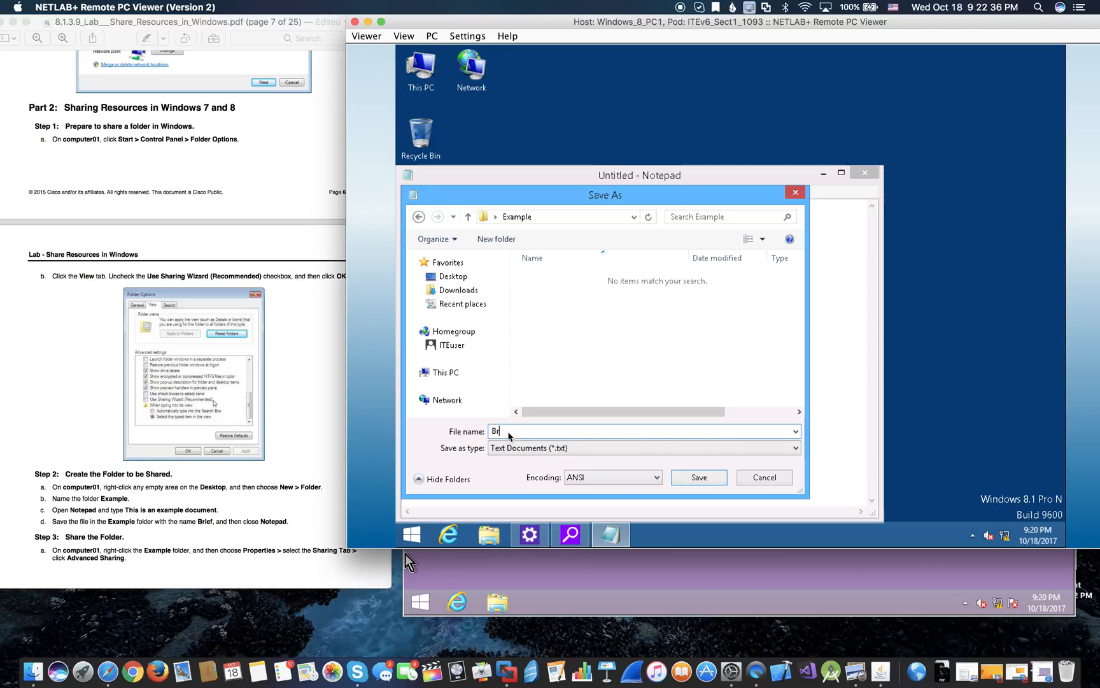
{"action": "type", "text": "ief"}
{"action": "left_click", "coordinate": [700, 478]}
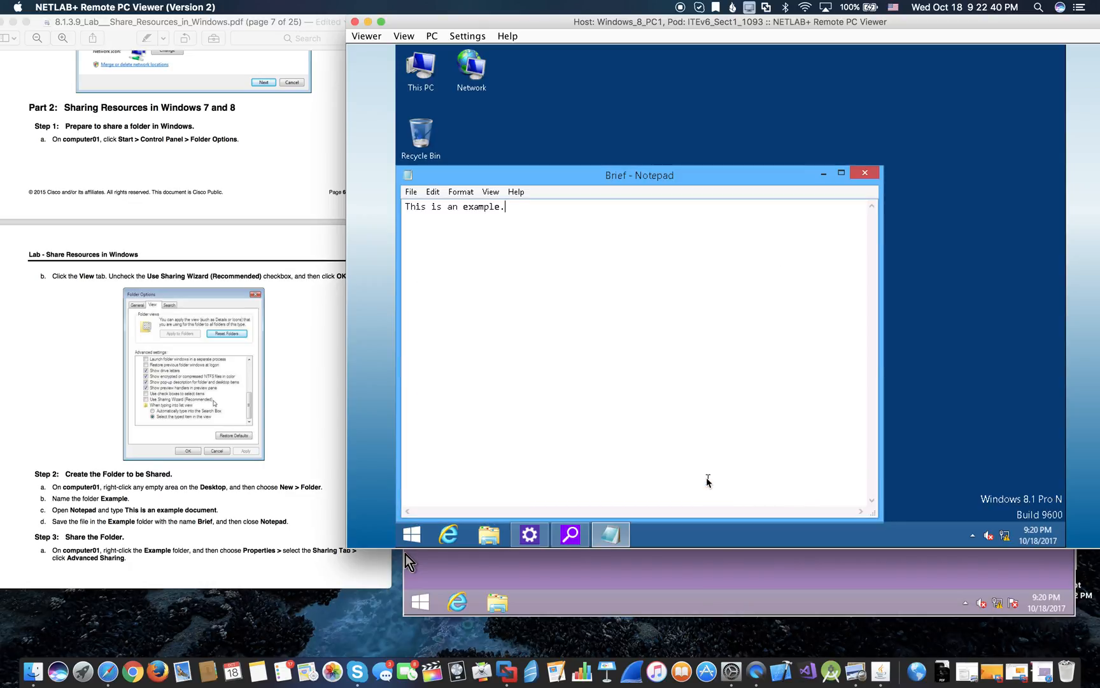
{"action": "left_click", "coordinate": [869, 173]}
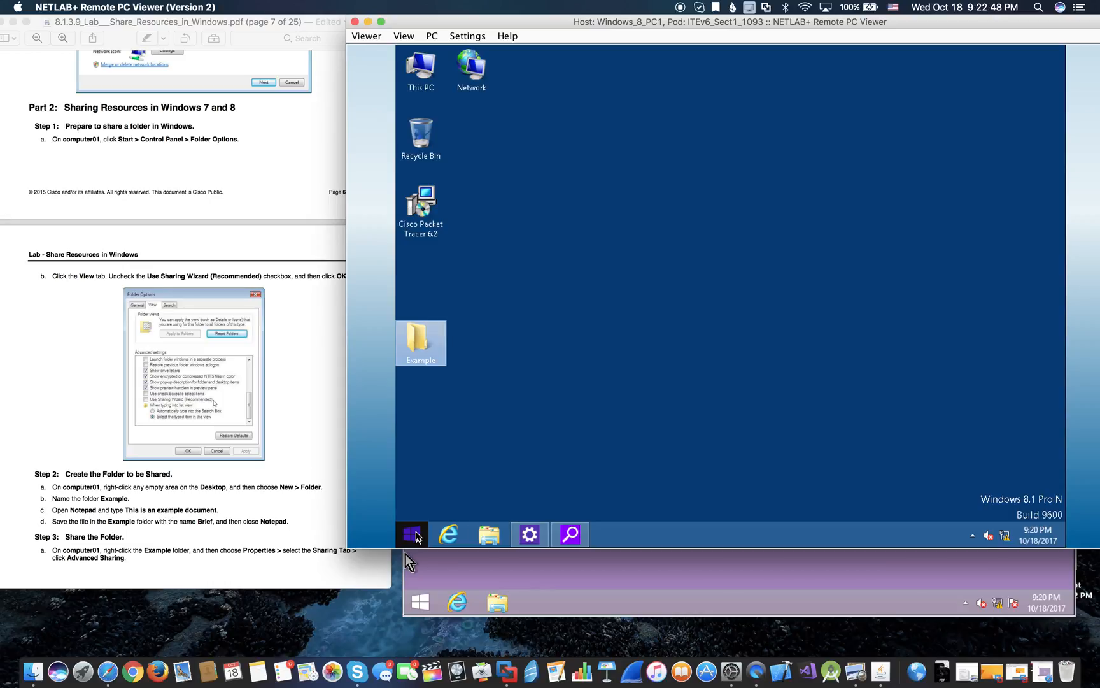
- Open Control Panel, visit Power Options, then go back to All Control Panel Items
{"action": "right_click", "coordinate": [417, 536]}
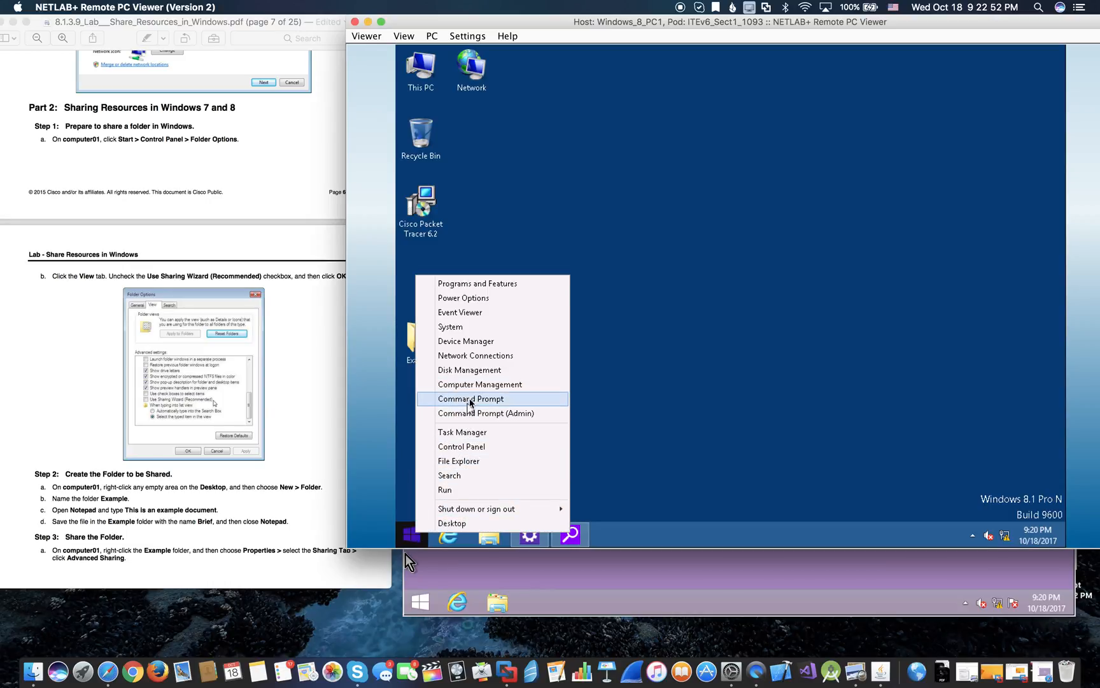
{"action": "left_click", "coordinate": [467, 448]}
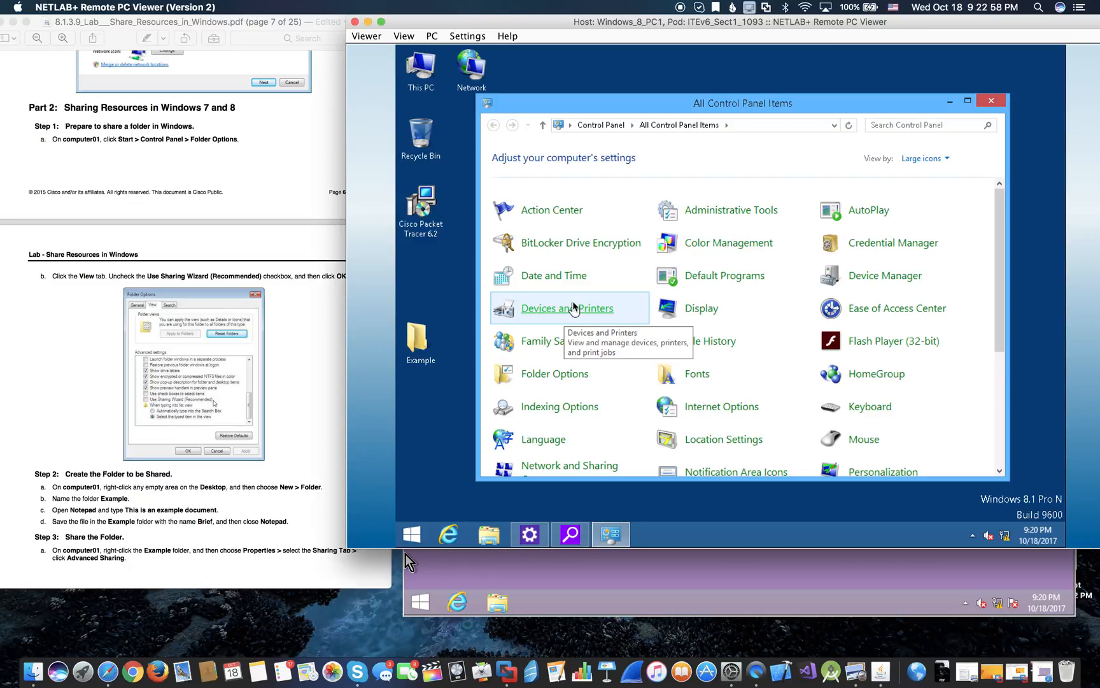
{"action": "scroll", "coordinate": [736, 291], "scroll_direction": "down", "scroll_amount": 1}
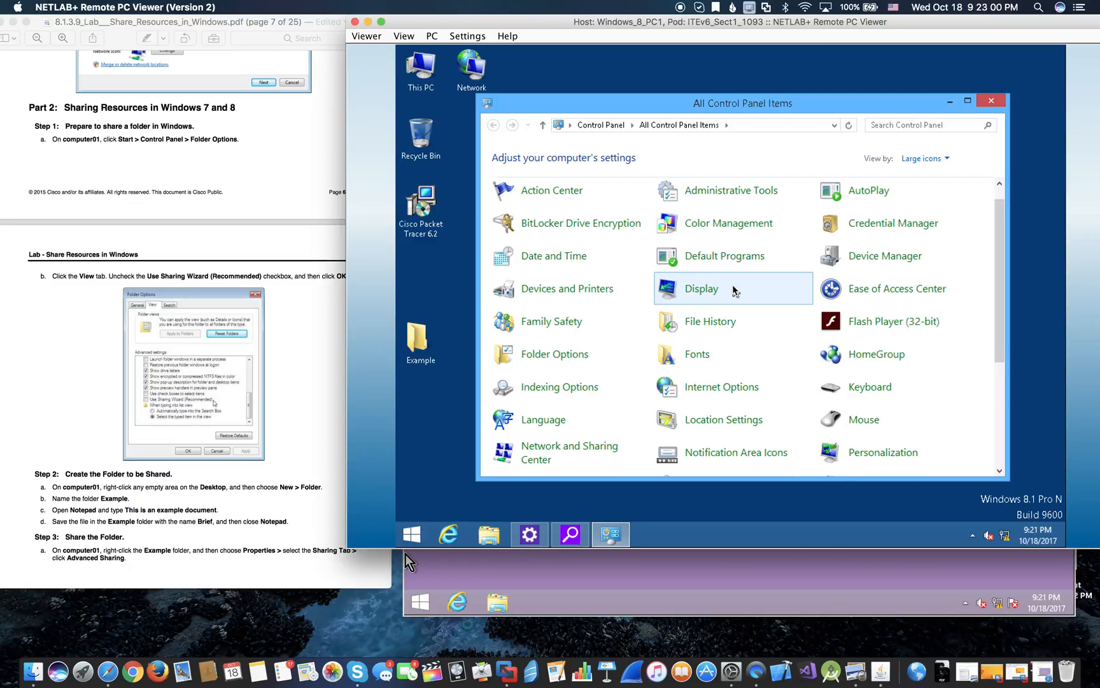
{"action": "scroll", "coordinate": [737, 291], "scroll_direction": "down", "scroll_amount": 2}
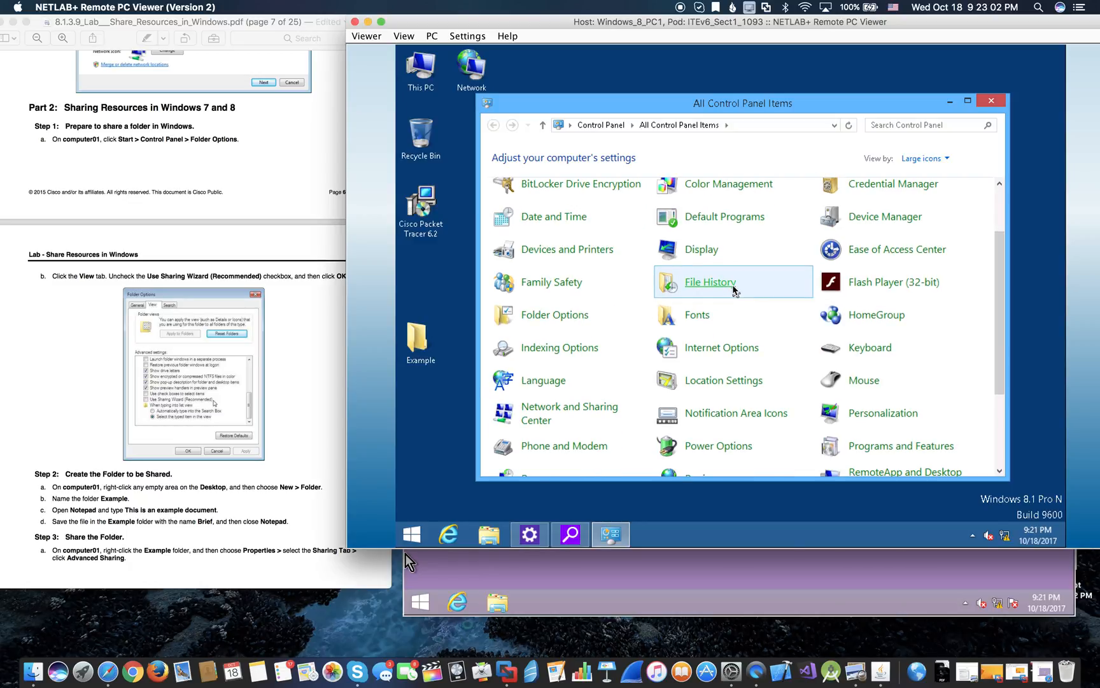
{"action": "scroll", "coordinate": [737, 291], "scroll_direction": "down", "scroll_amount": 4}
{"action": "scroll", "coordinate": [737, 291], "scroll_direction": "down", "scroll_amount": 4}
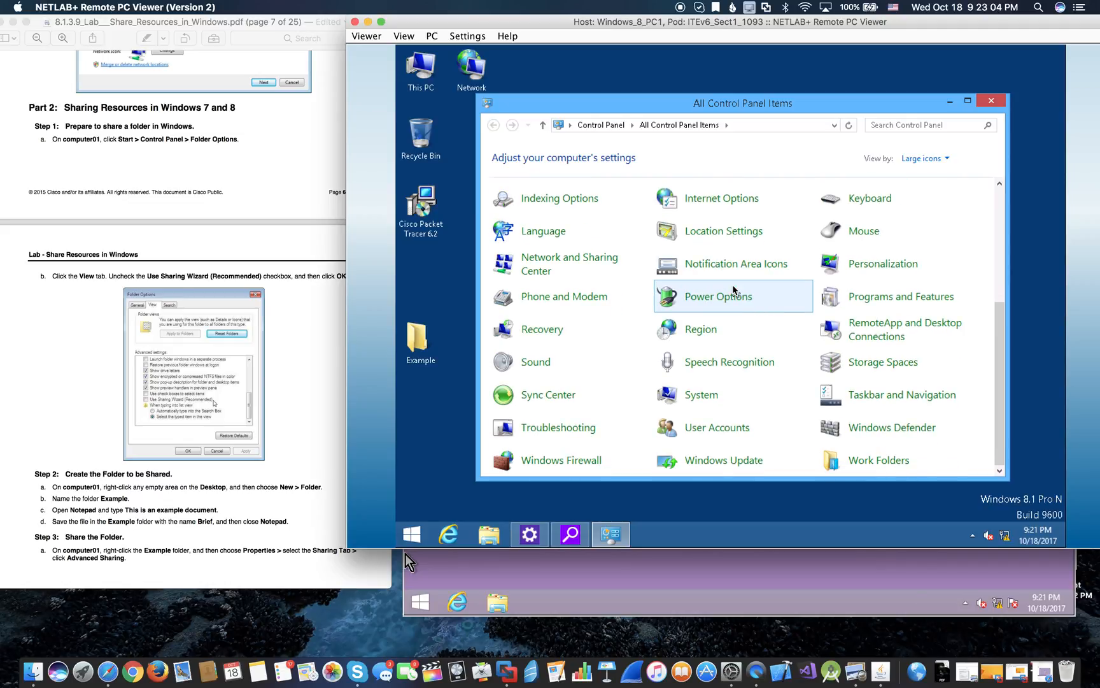
{"action": "left_click", "coordinate": [763, 291]}
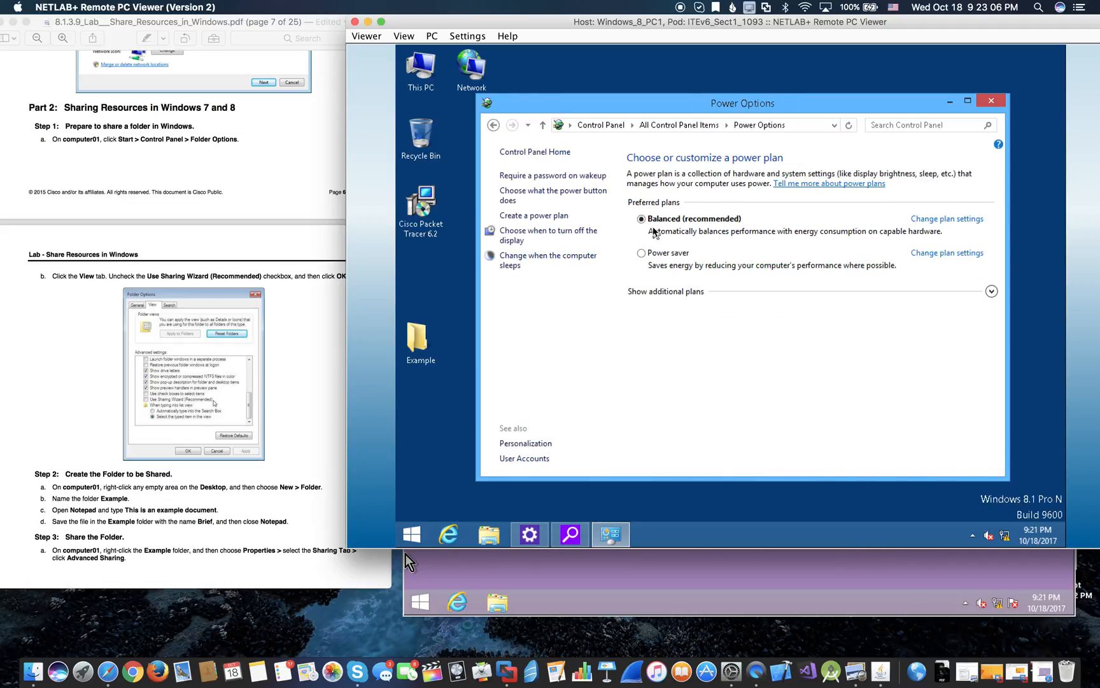
{"action": "left_click", "coordinate": [493, 124]}
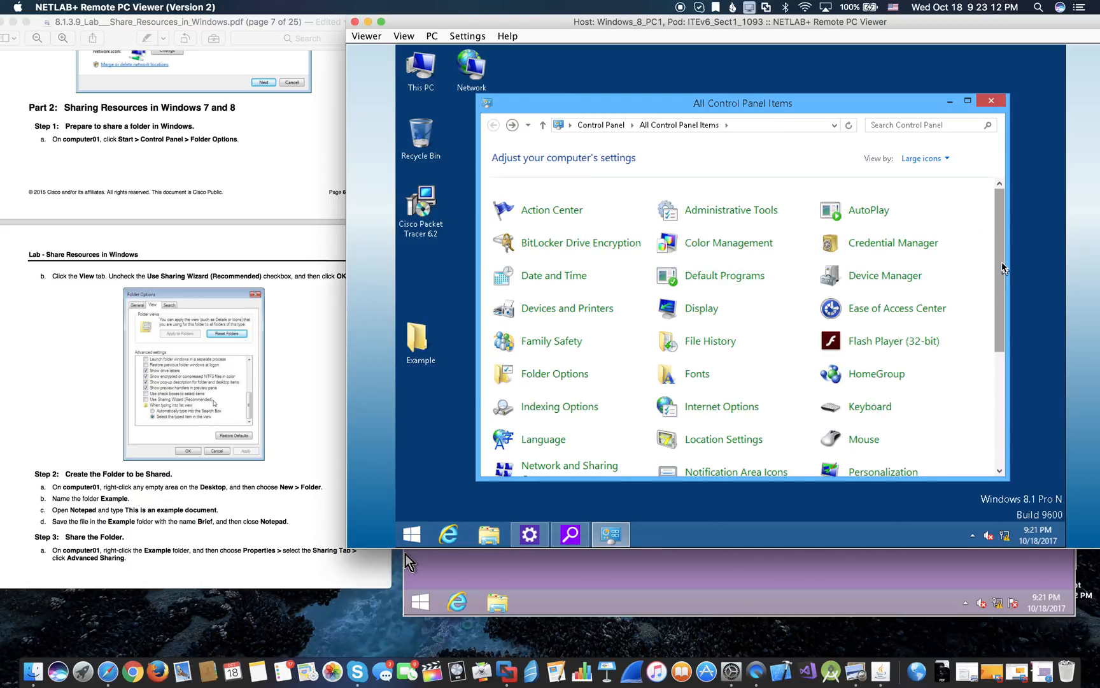
- In Folder Options' View settings, uncheck Use Sharing Wizard (Recommended) and confirm with OK
{"action": "left_click", "coordinate": [562, 376]}
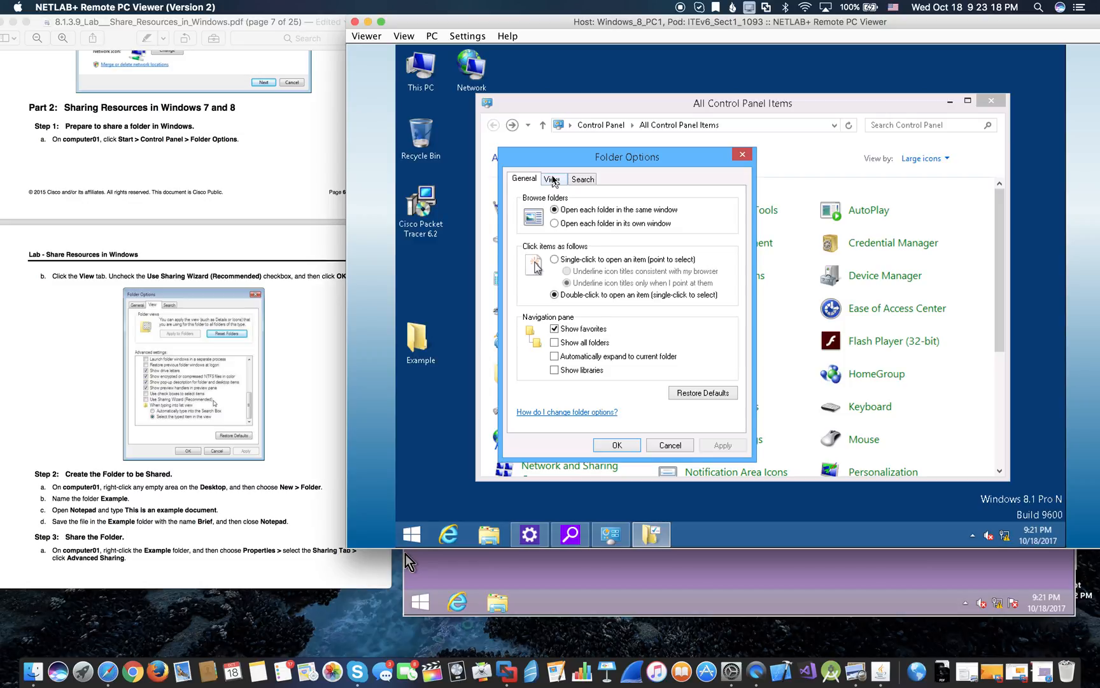
{"action": "left_click", "coordinate": [552, 180]}
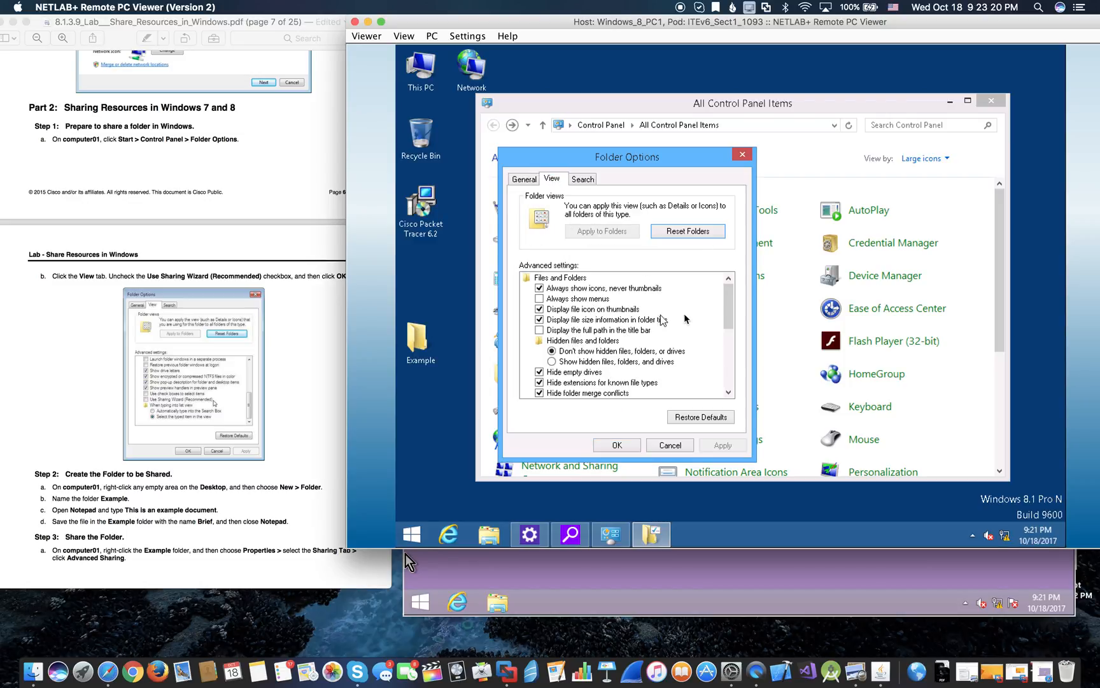
{"action": "left_click", "coordinate": [729, 393]}
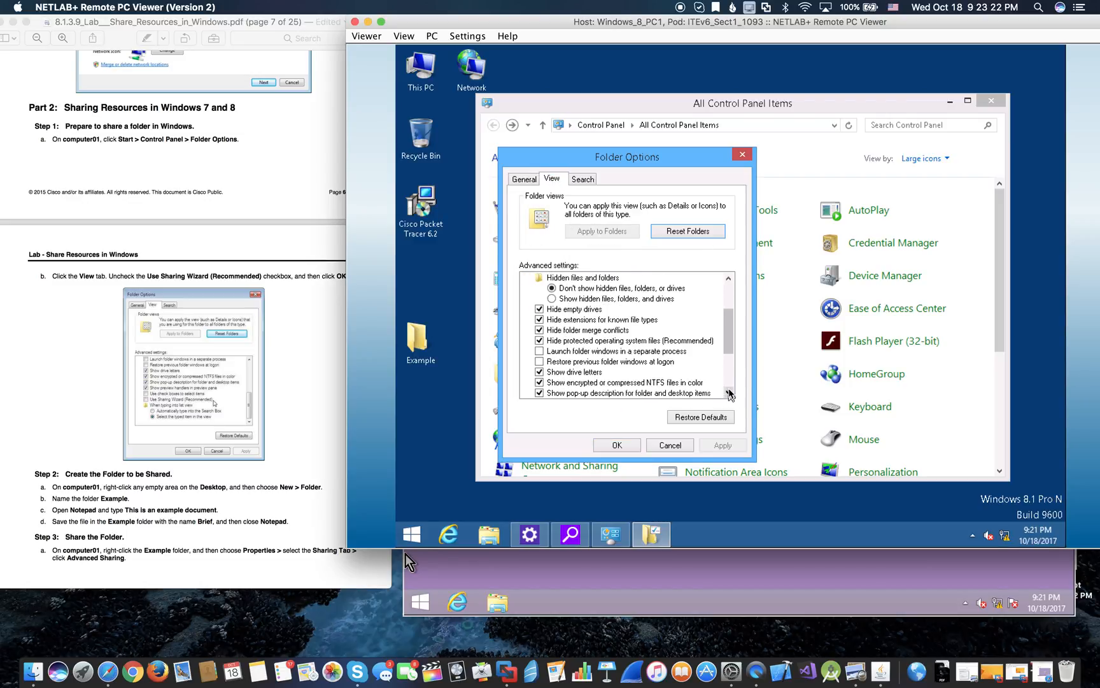
{"action": "left_click", "coordinate": [729, 393]}
{"action": "left_click", "coordinate": [729, 393]}
{"action": "left_click", "coordinate": [729, 393]}
{"action": "left_click", "coordinate": [729, 393]}
{"action": "left_click", "coordinate": [729, 392]}
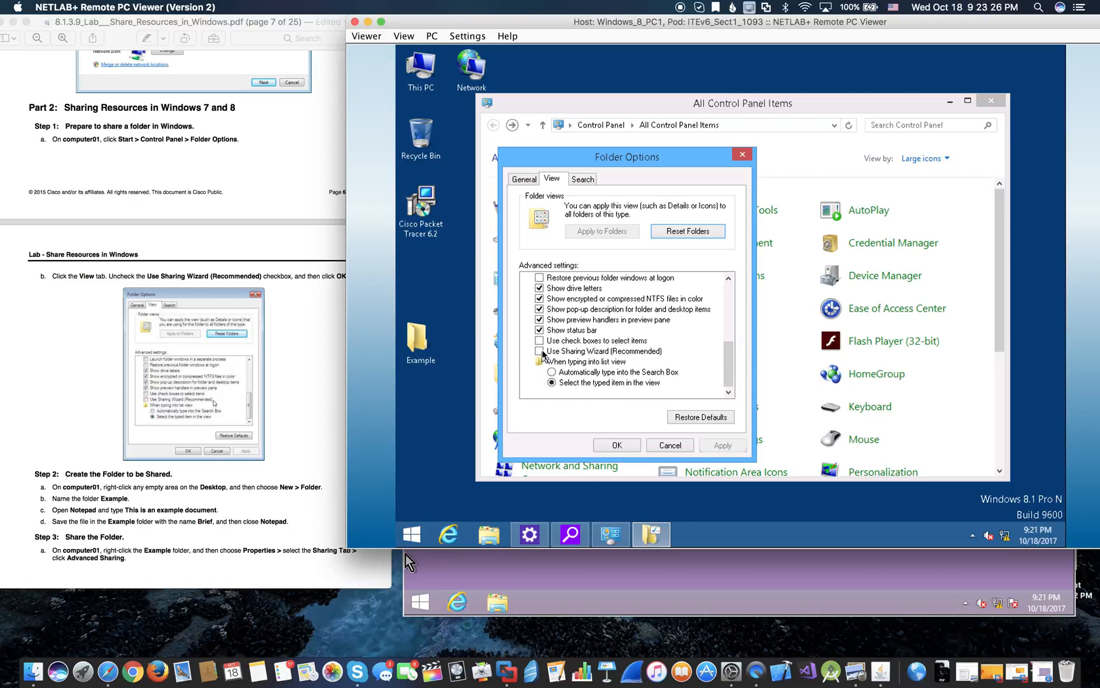
{"action": "left_click", "coordinate": [540, 351]}
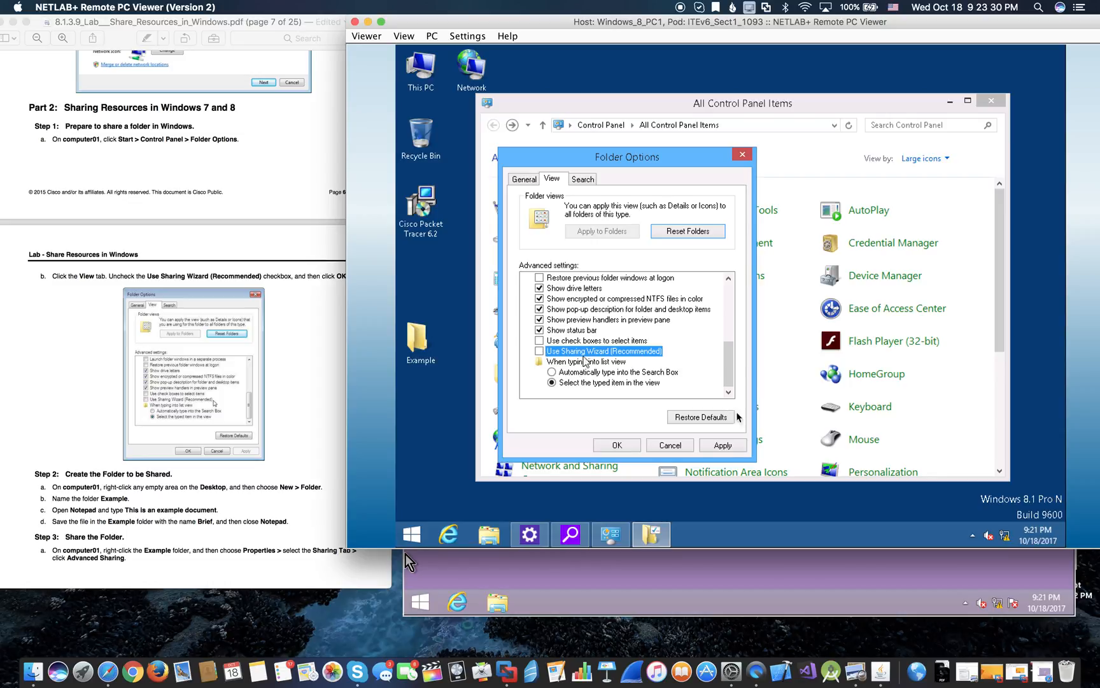
{"action": "left_click", "coordinate": [627, 444]}
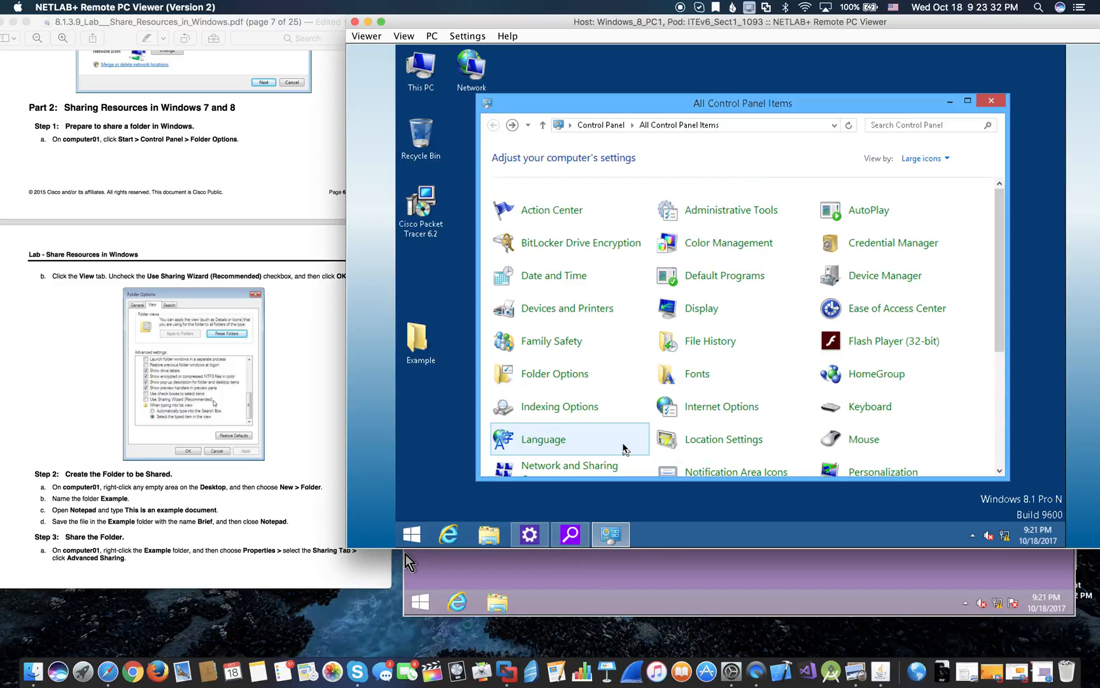
- Close Control Panel and switch to computer02's desktop
{"action": "left_click", "coordinate": [992, 102]}
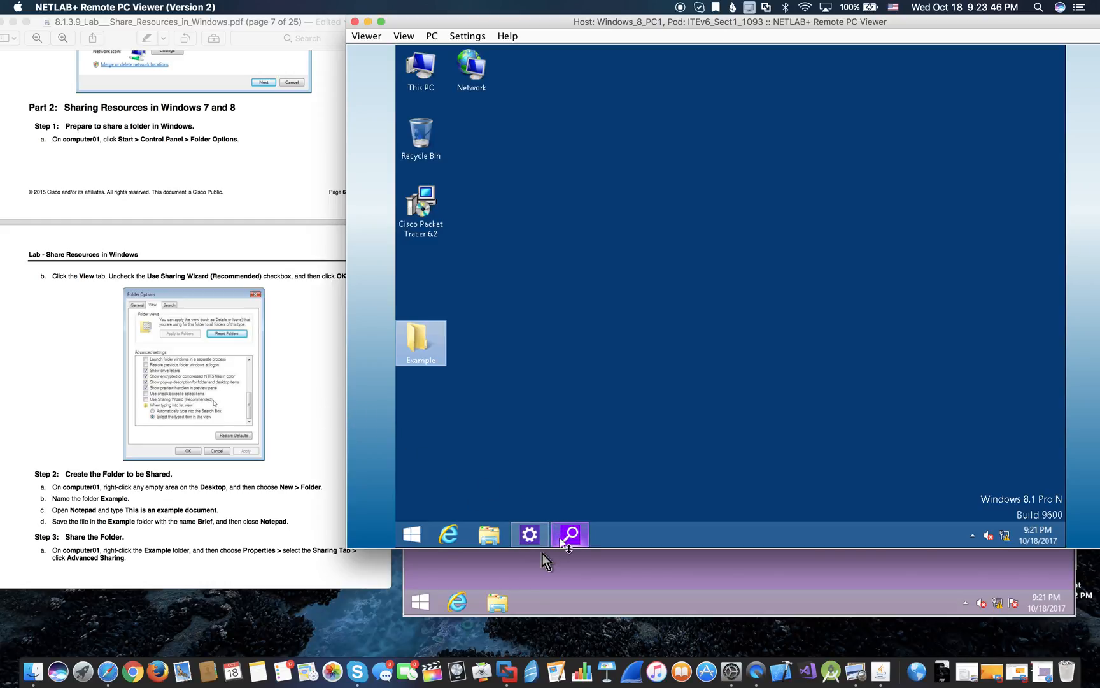
{"action": "left_click", "coordinate": [569, 570]}
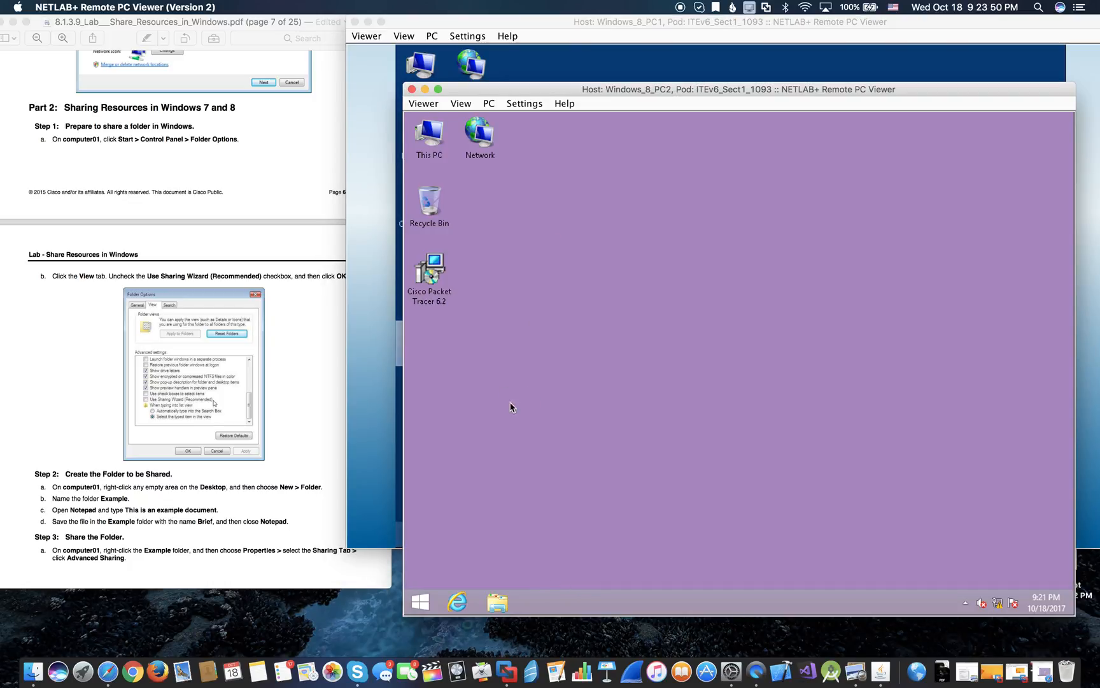
{"action": "left_click", "coordinate": [430, 605]}
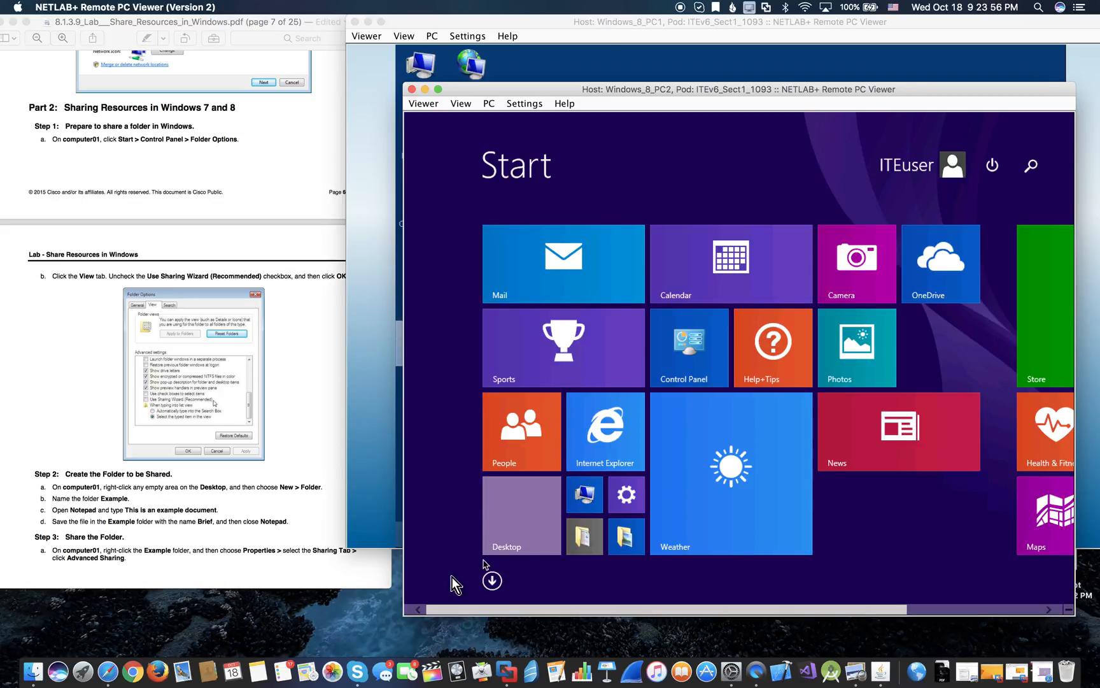
{"action": "left_click", "coordinate": [522, 493]}
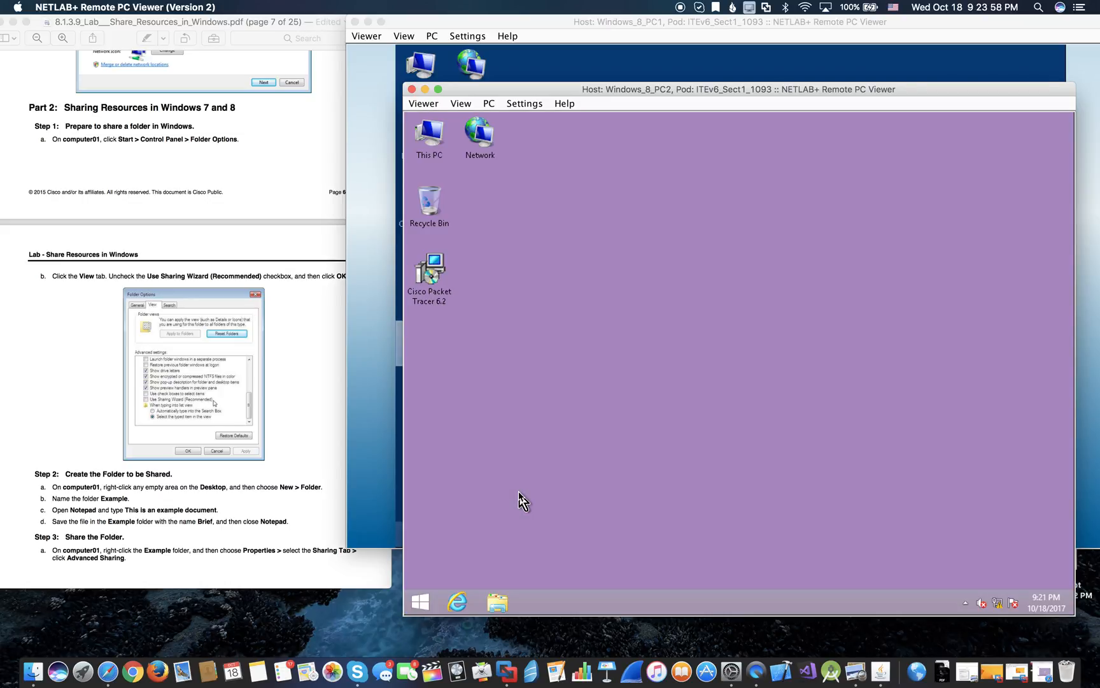
- Start a Windows search for \\win on computer02, then bring computer01's viewer forward
{"action": "right_click", "coordinate": [428, 607]}
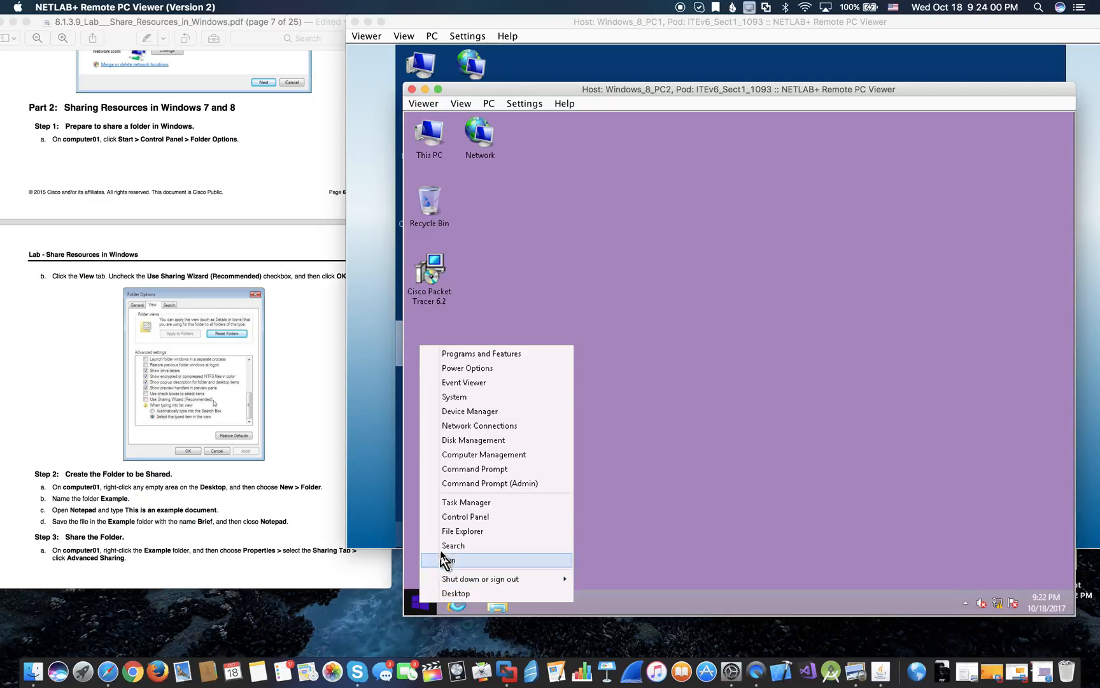
{"action": "left_click", "coordinate": [454, 546]}
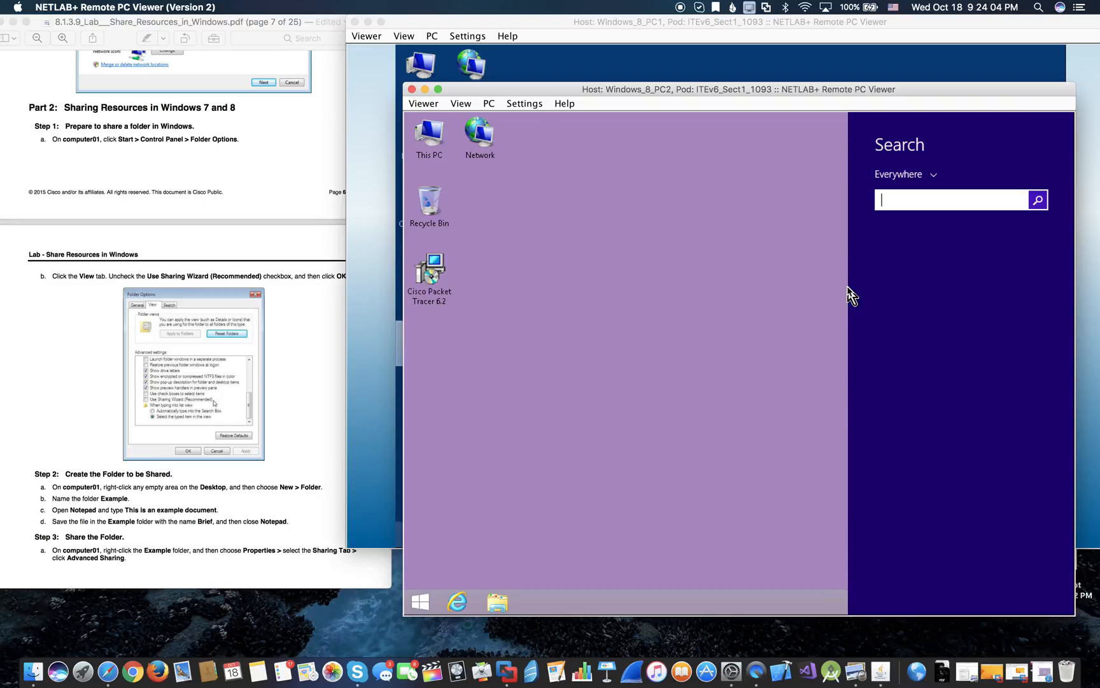
{"action": "type", "text": "\\\\win"}
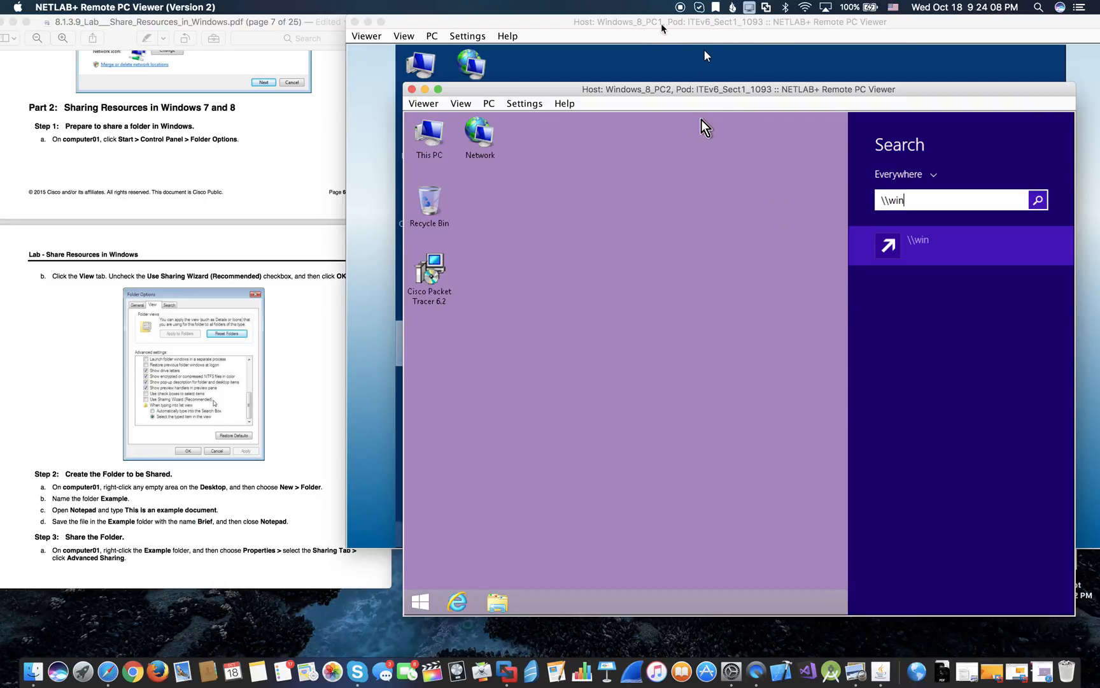
{"action": "left_click", "coordinate": [634, 53]}
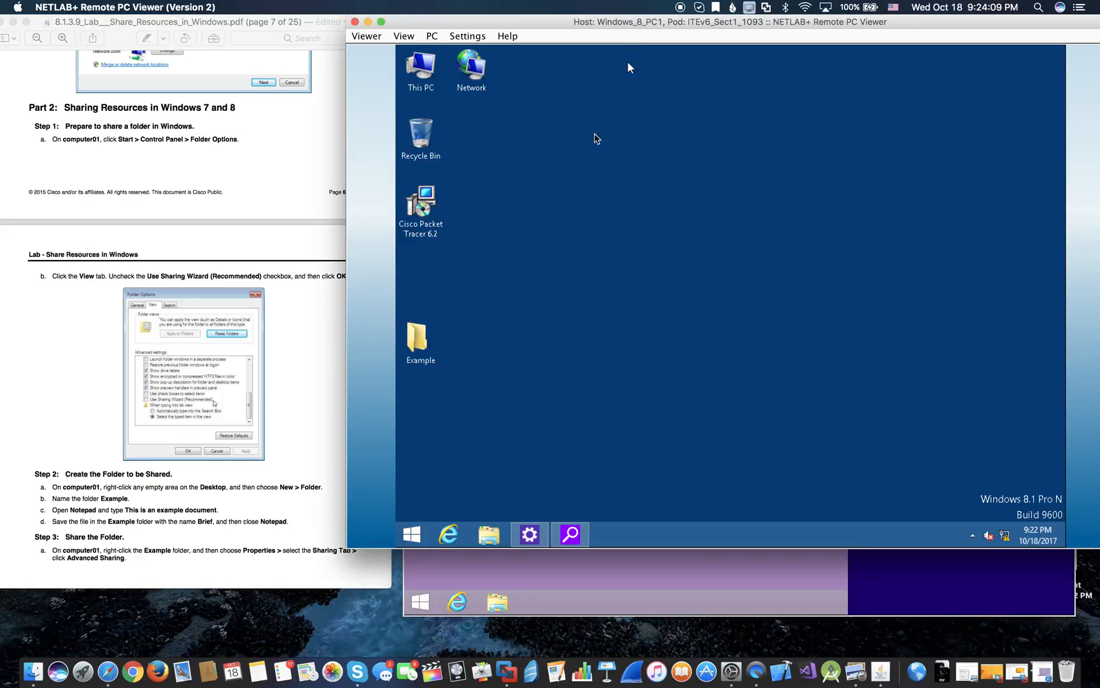
- Enable Share this folder for Example in Advanced Sharing and close its Properties
{"action": "right_click", "coordinate": [423, 334]}
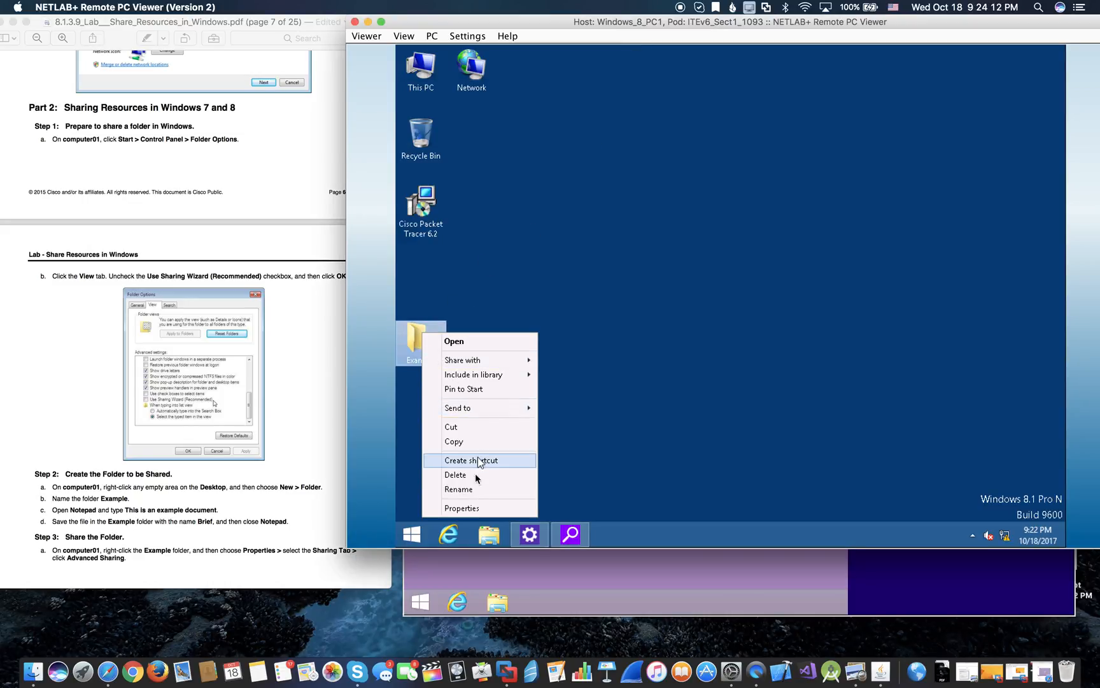
{"action": "left_click", "coordinate": [463, 509]}
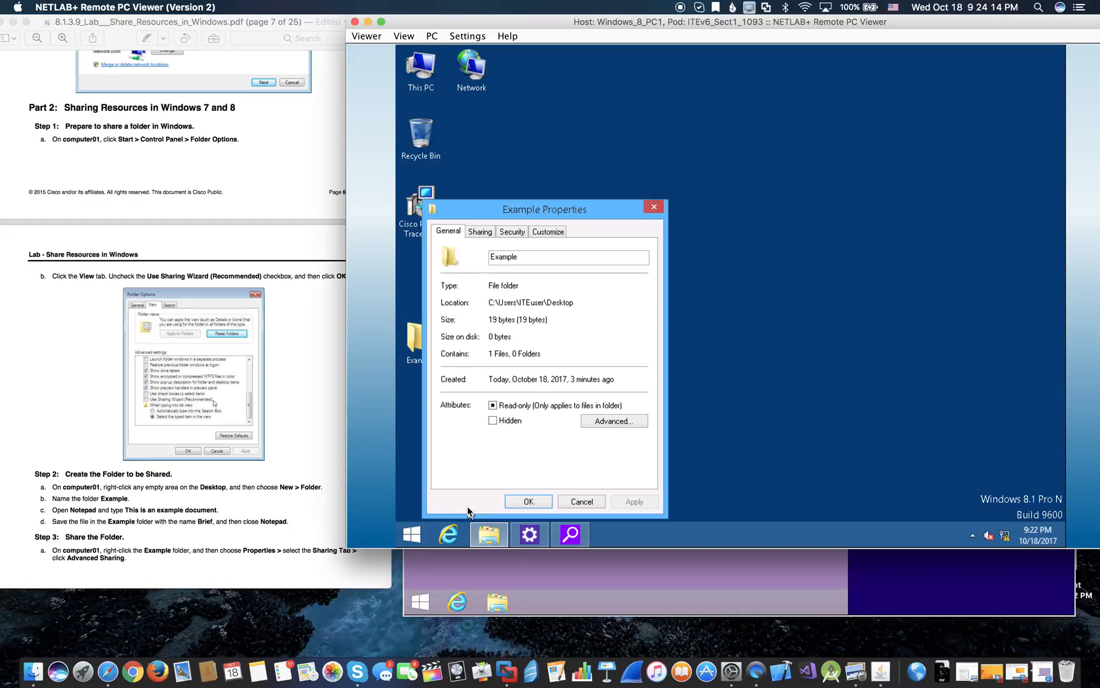
{"action": "left_click", "coordinate": [480, 232]}
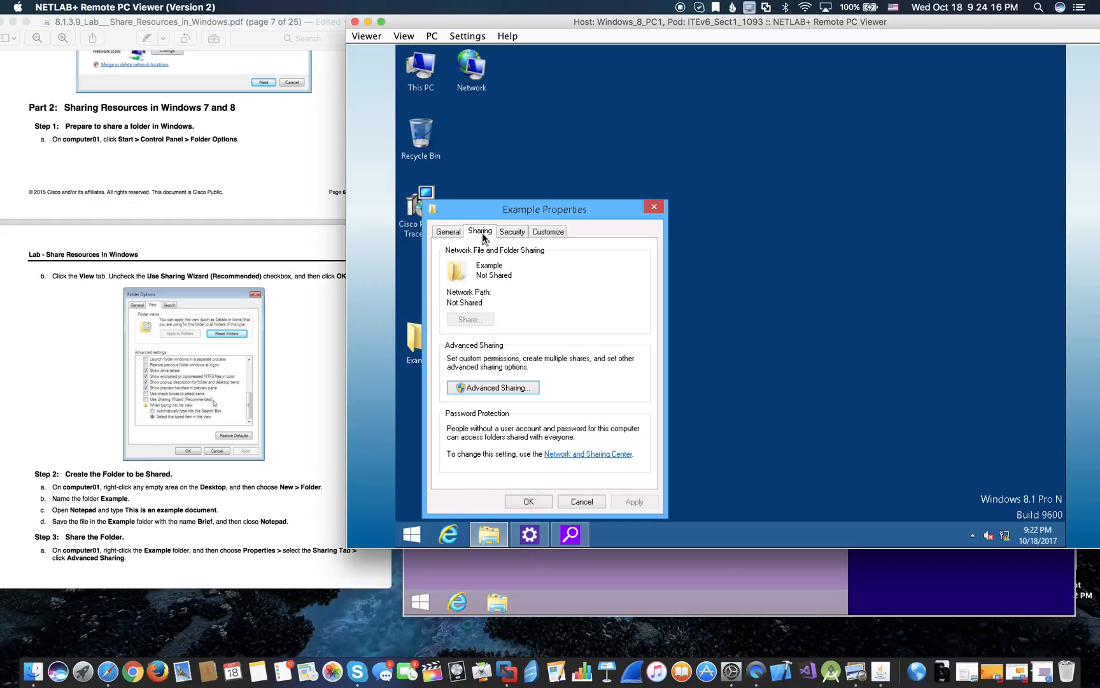
{"action": "left_click", "coordinate": [508, 391]}
{"action": "left_click", "coordinate": [447, 254]}
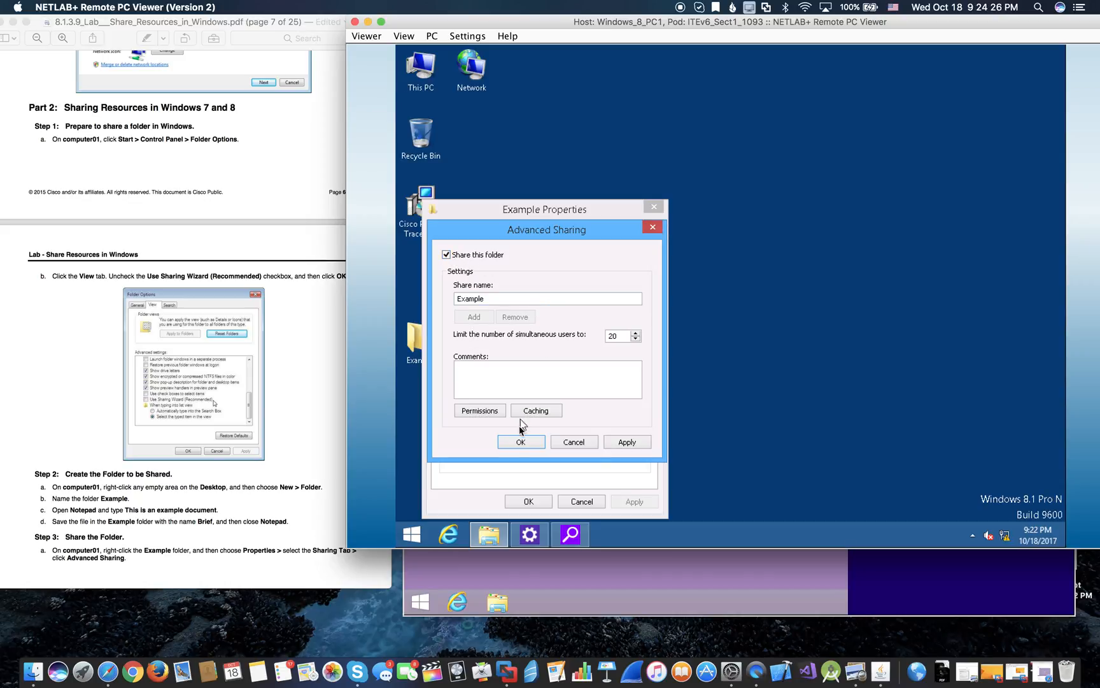
{"action": "left_click", "coordinate": [532, 446]}
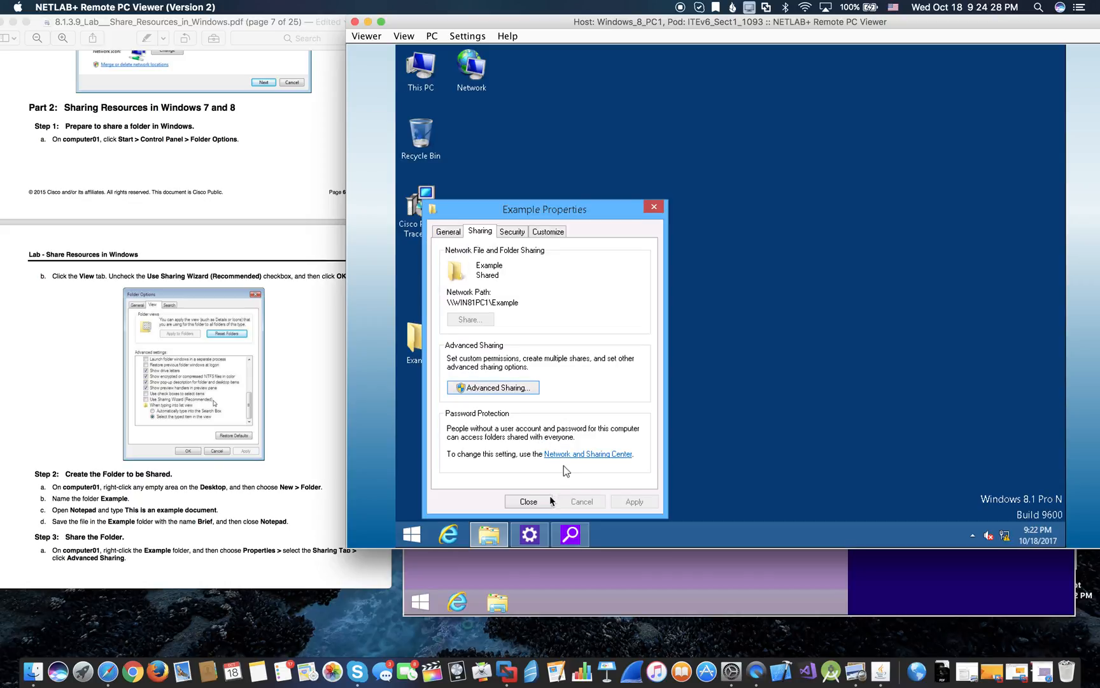
{"action": "left_click", "coordinate": [534, 501]}
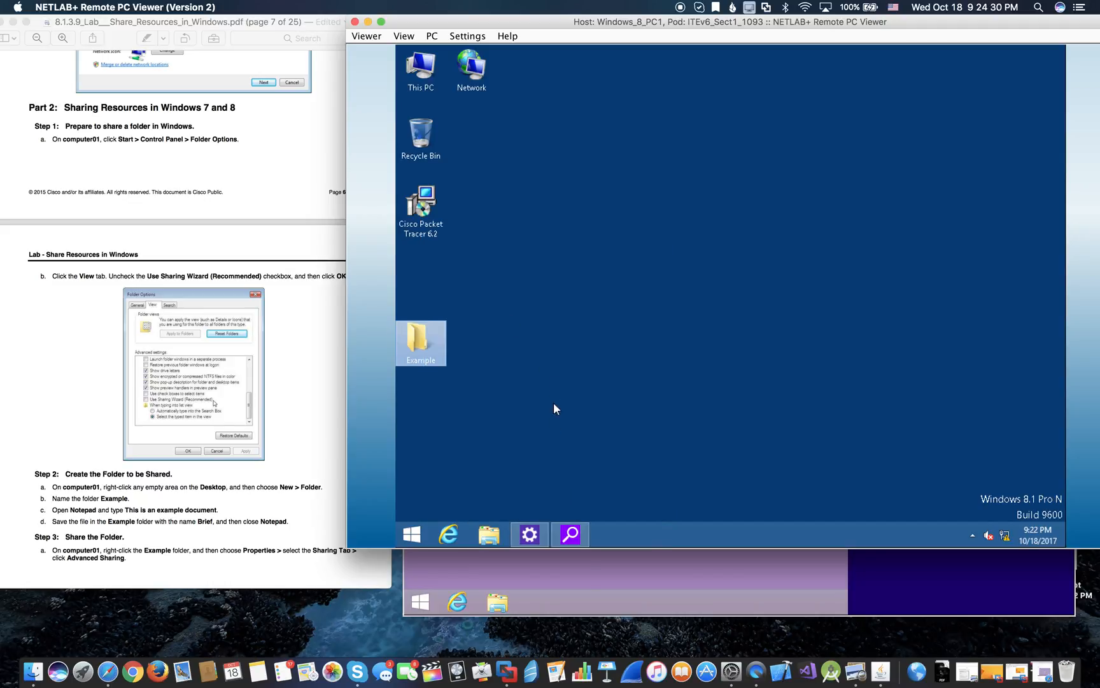
- On computer02, search Windows for \\win81pc1 to list its network shares
{"action": "left_click", "coordinate": [611, 590]}
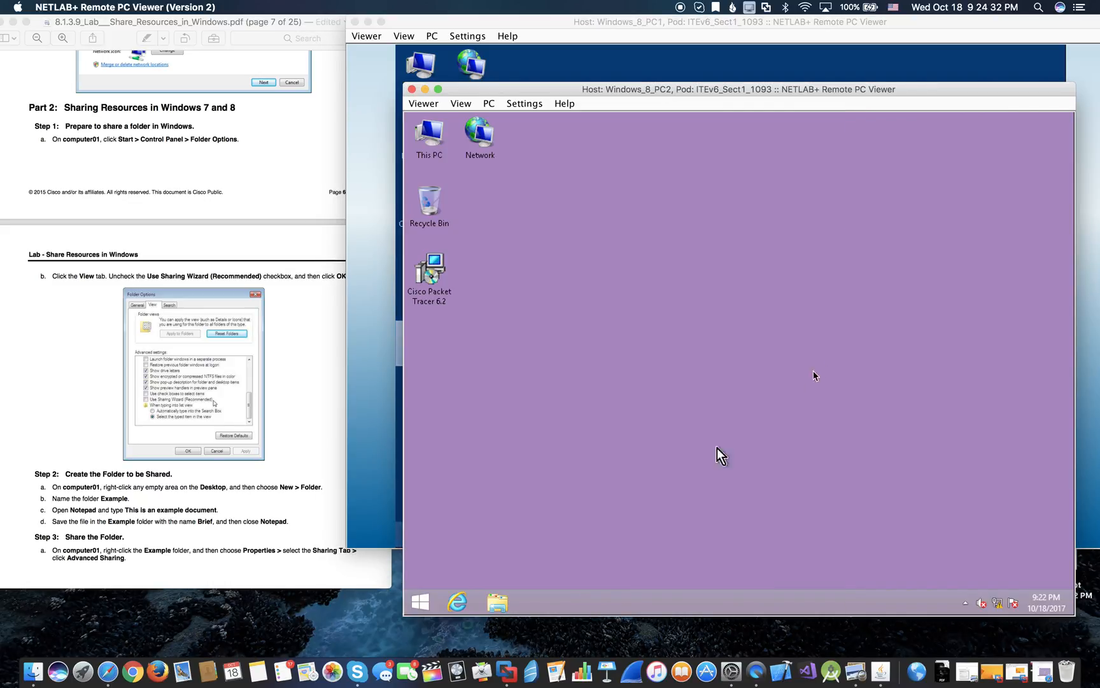
{"action": "left_click", "coordinate": [422, 602]}
{"action": "right_click", "coordinate": [424, 602]}
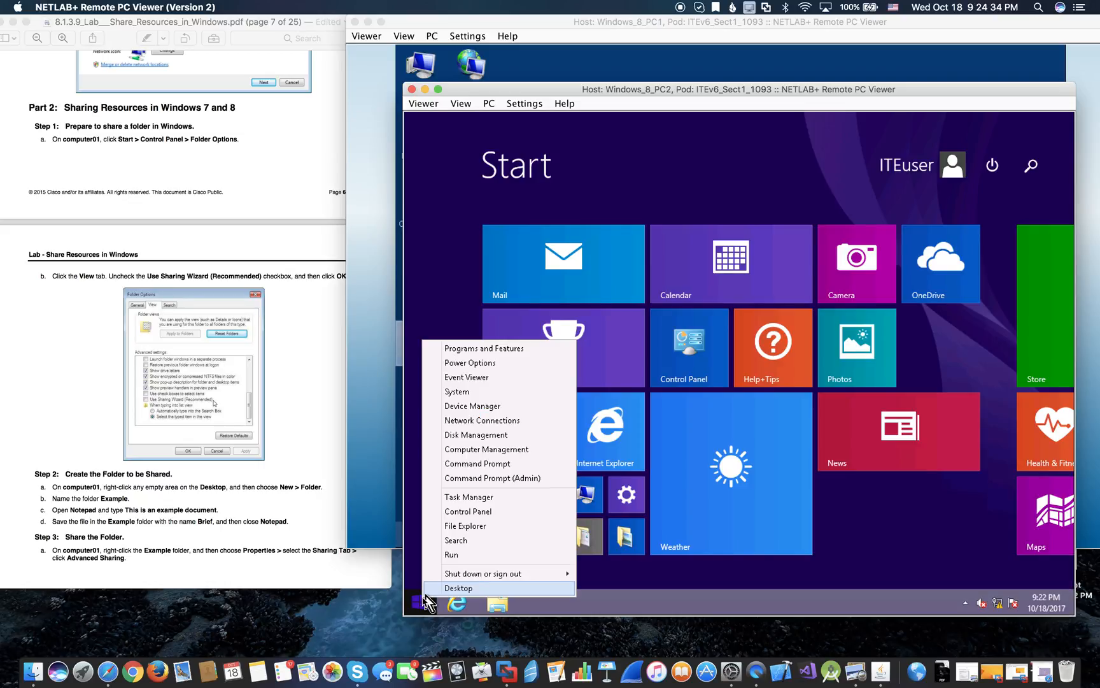
{"action": "left_click", "coordinate": [455, 540]}
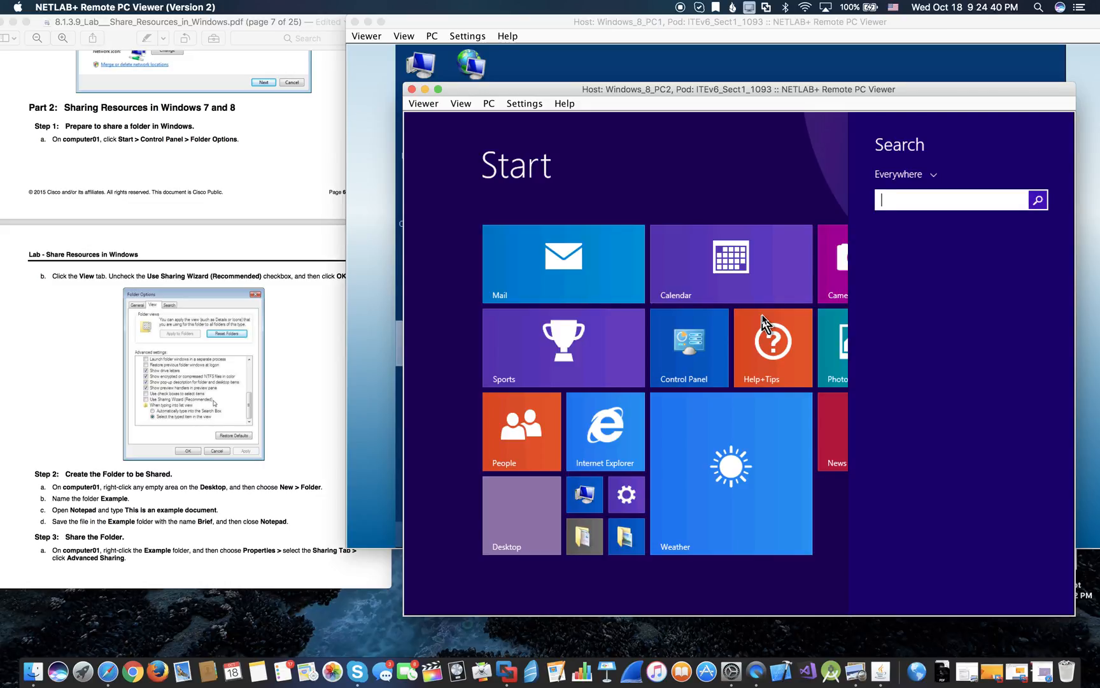
{"action": "type", "text": "\\\\win"}
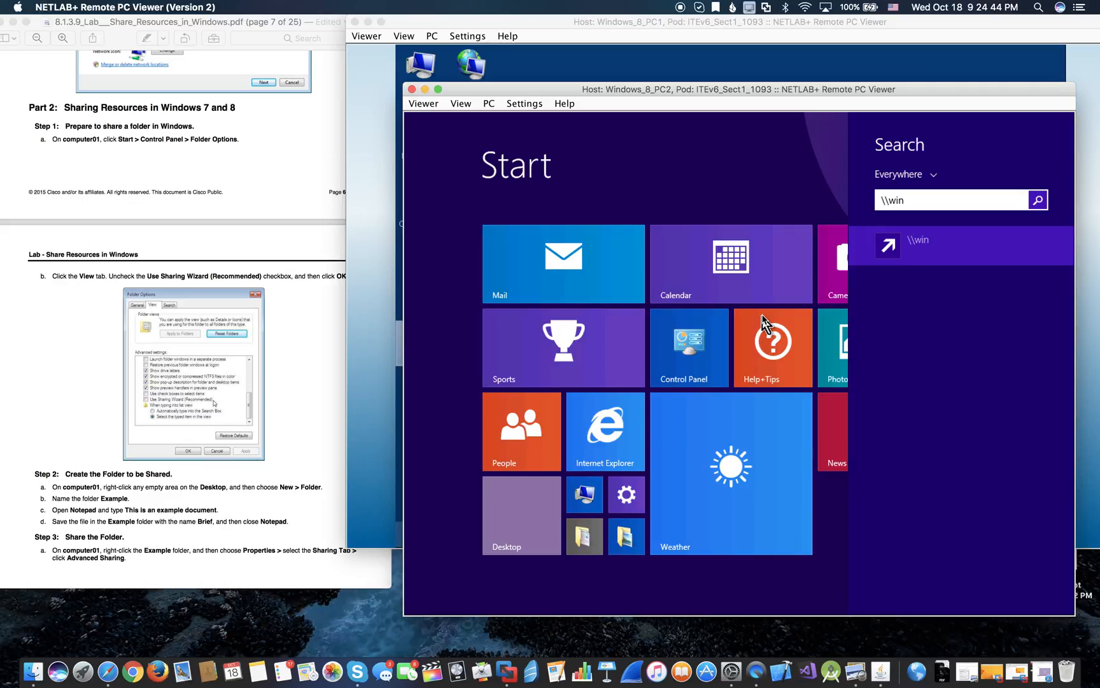
{"action": "type", "text": "8"}
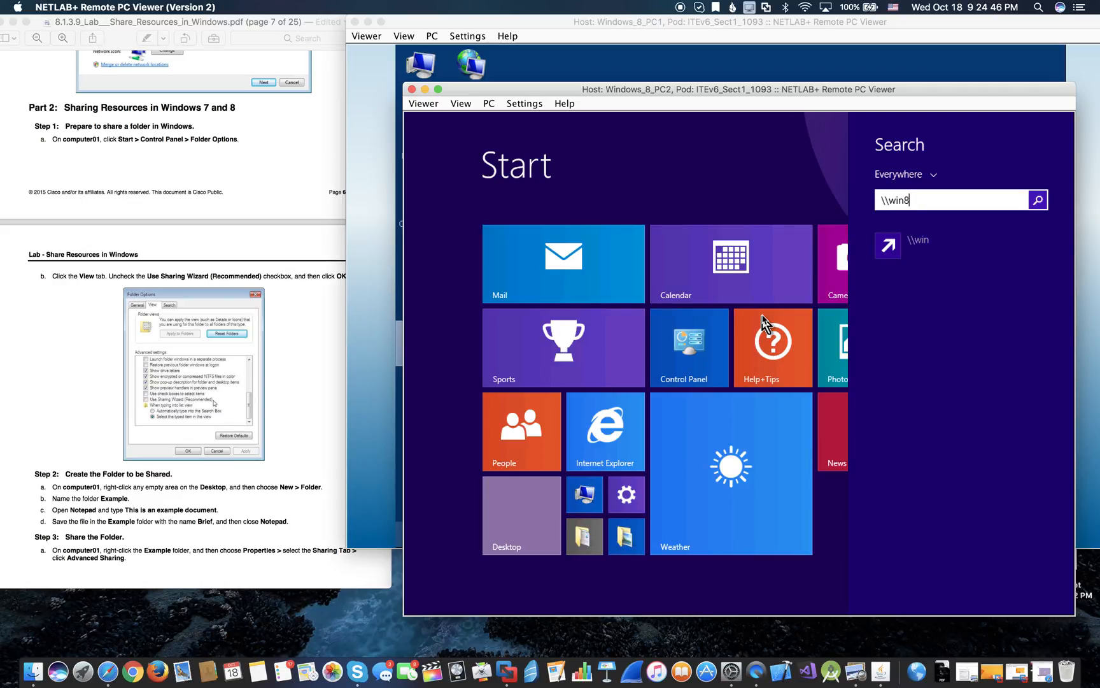
{"action": "type", "text": "1pc1\\"}
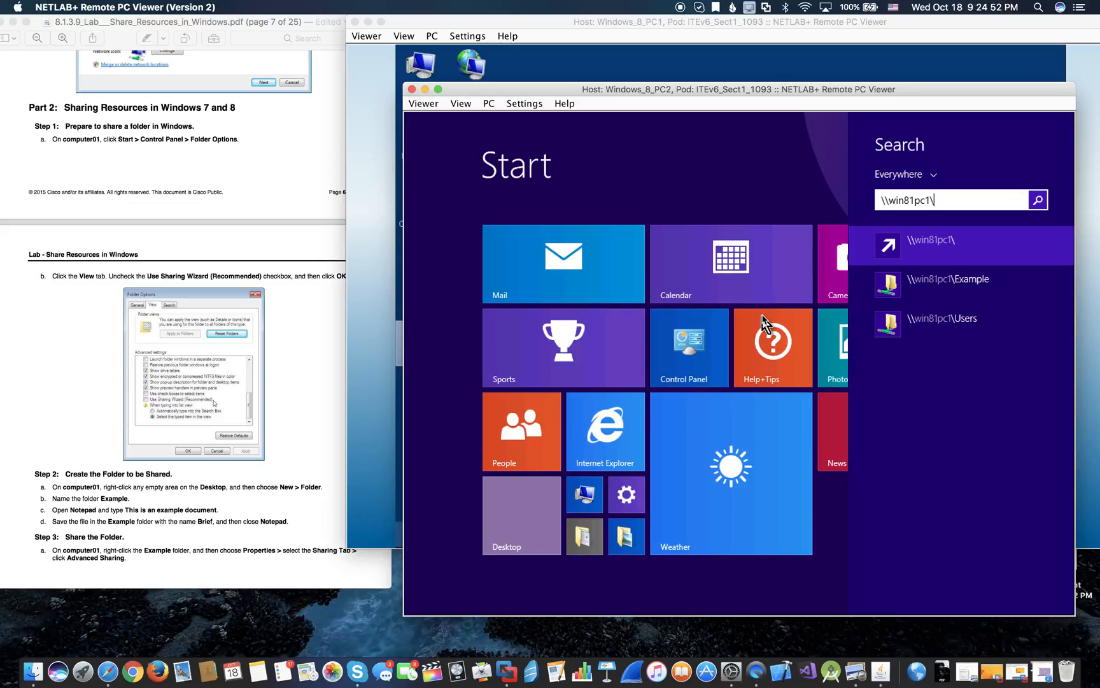
- From computer02, open the shared Example folder, then open and close Brief
{"action": "left_click", "coordinate": [936, 286]}
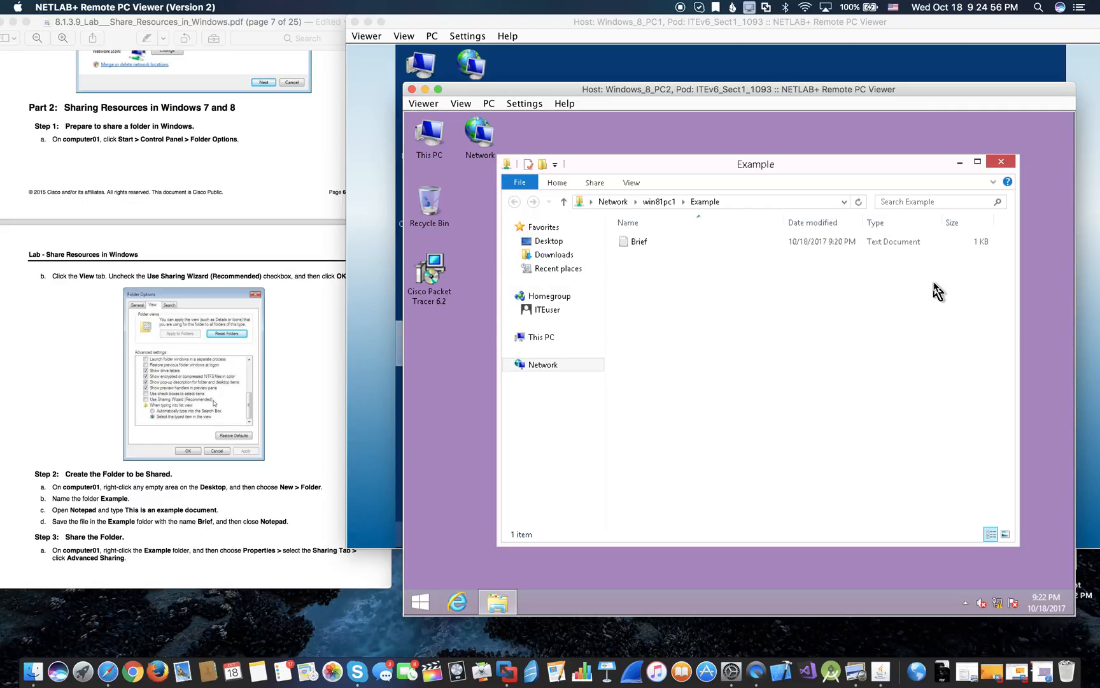
{"action": "double_click", "coordinate": [640, 242]}
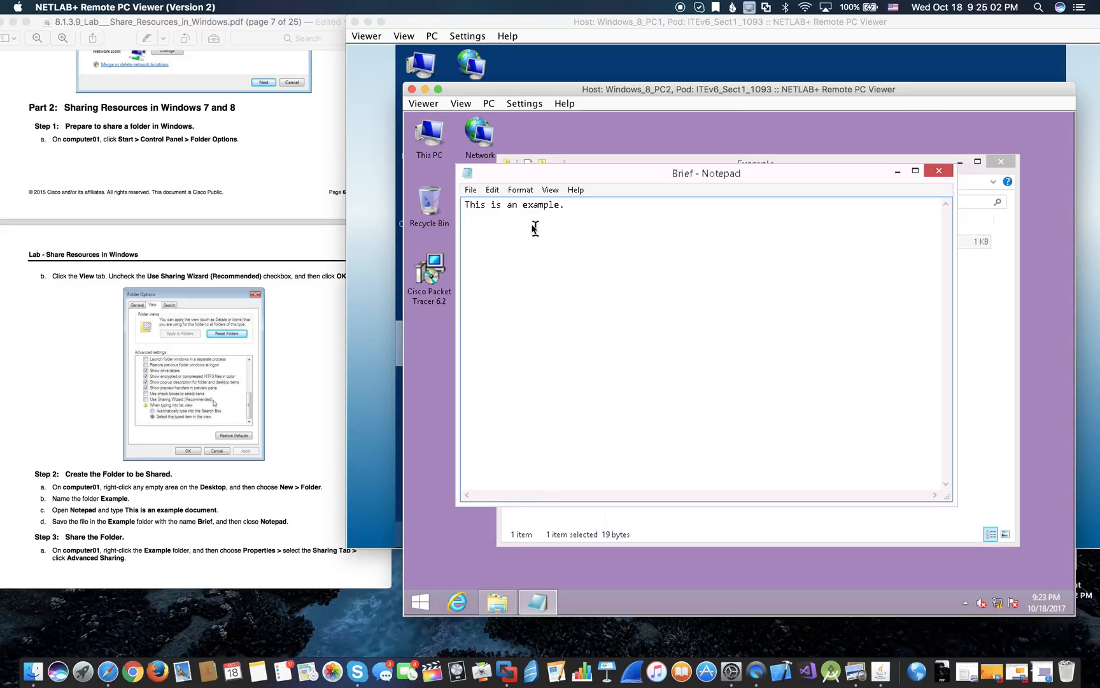
{"action": "left_click", "coordinate": [941, 170]}
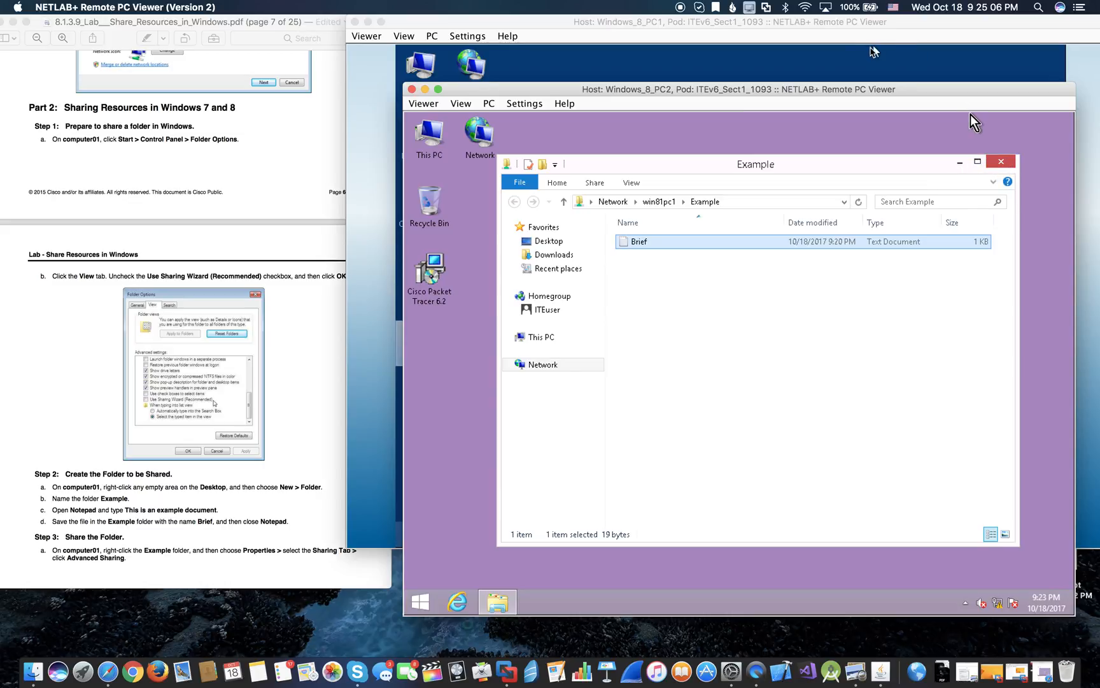
- Try deleting Brief, dismiss the File Access Denied message, and return to computer01
{"action": "right_click", "coordinate": [700, 241]}
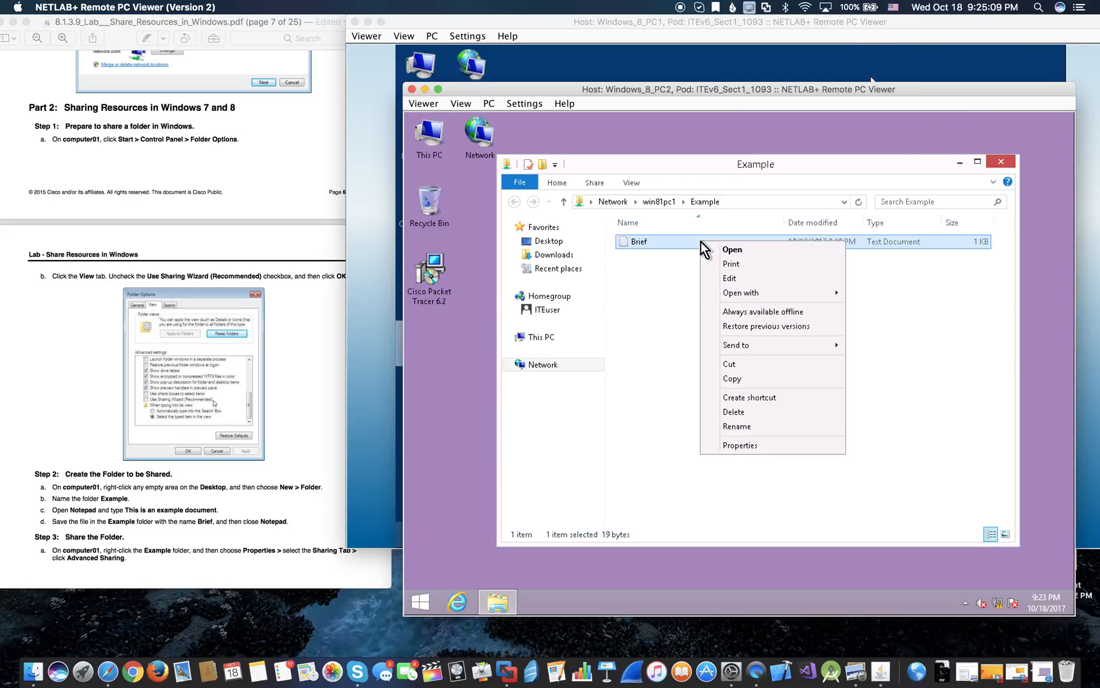
{"action": "left_click", "coordinate": [738, 414]}
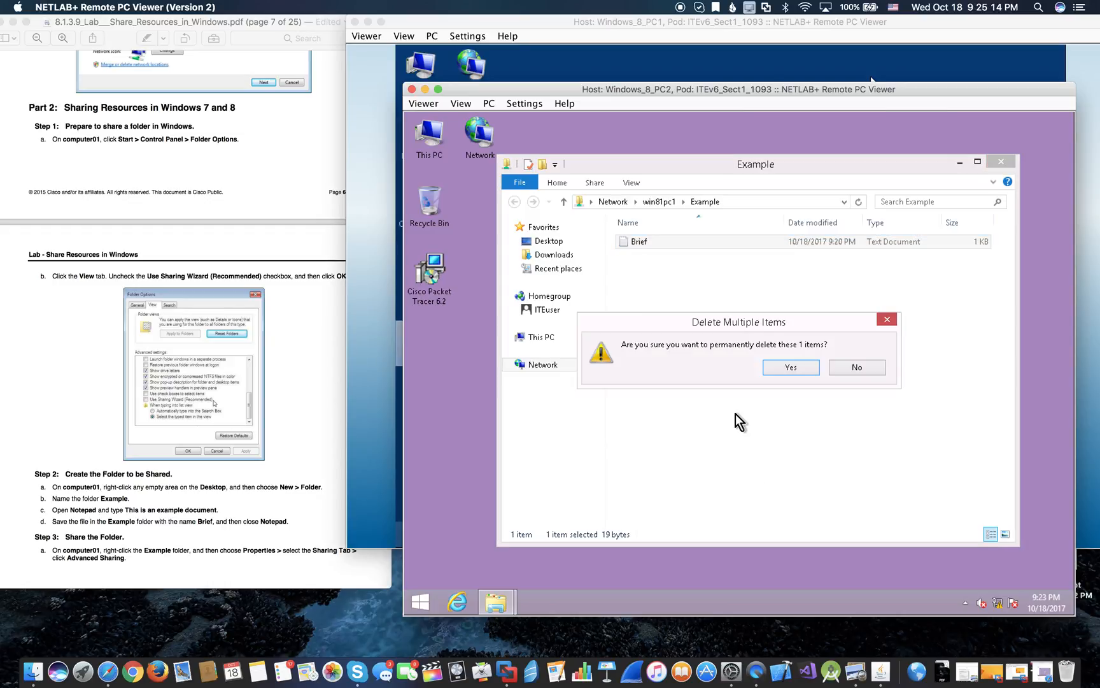
{"action": "left_click", "coordinate": [784, 366]}
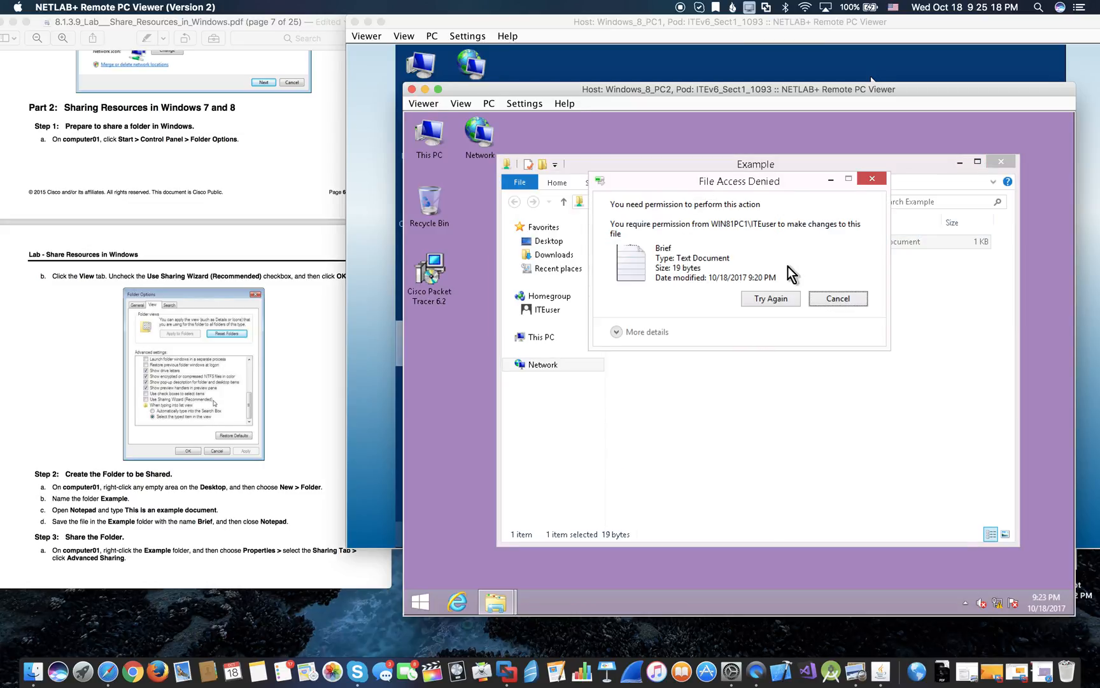
{"action": "left_click", "coordinate": [875, 175]}
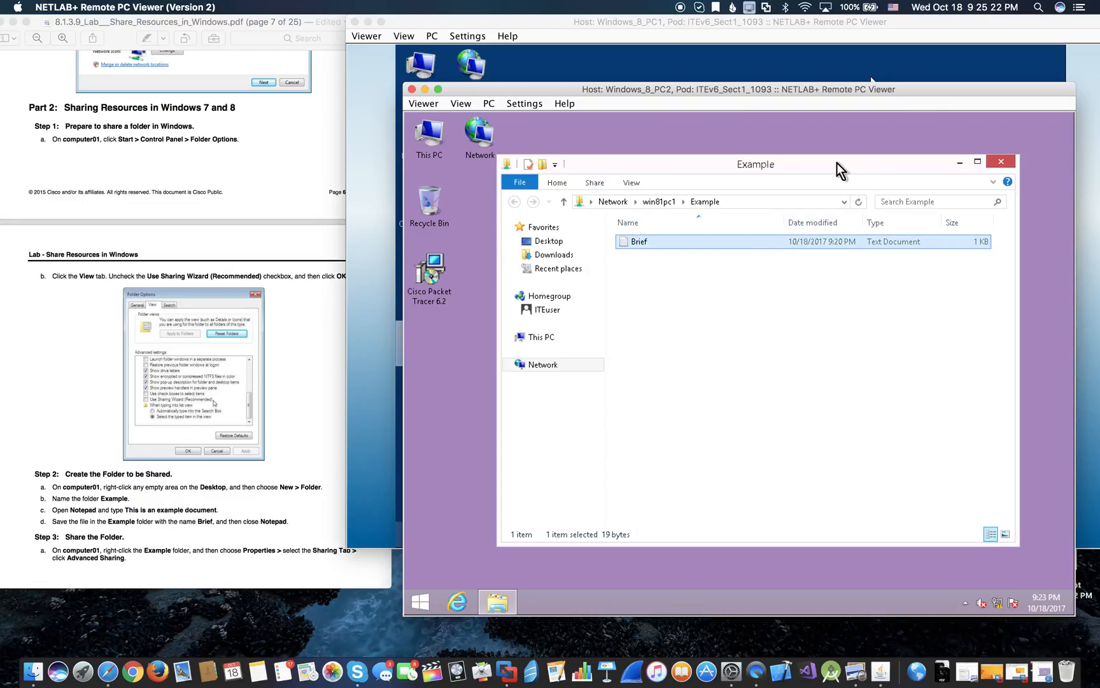
{"action": "left_click", "coordinate": [735, 71]}
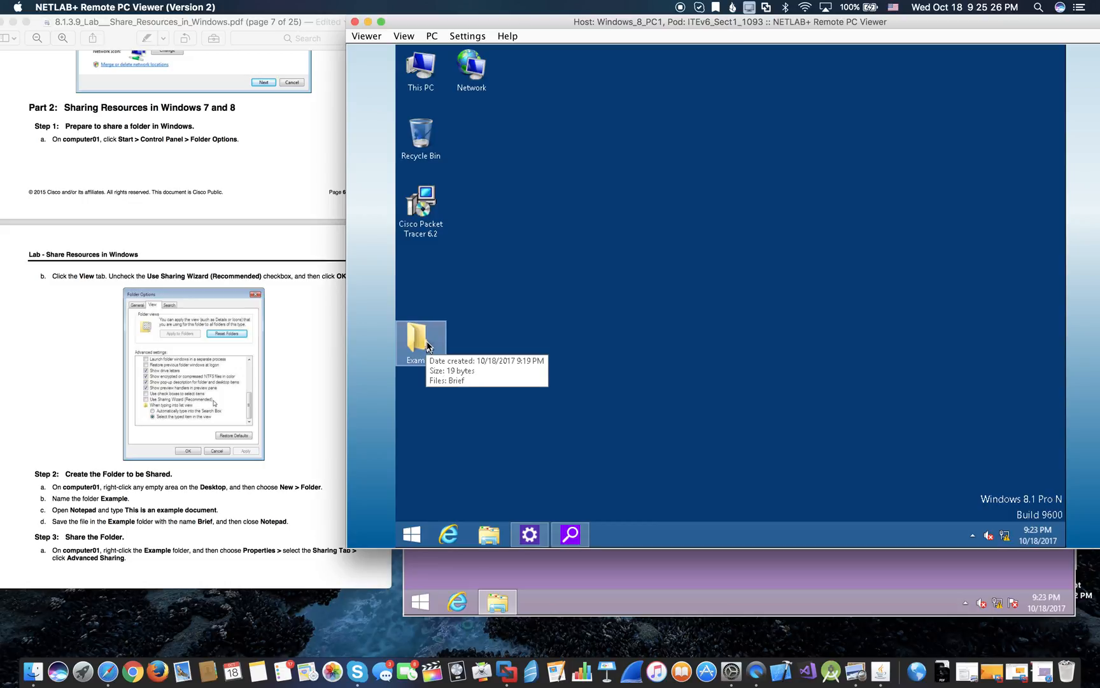
- Reopen Advanced Sharing for the Example folder on computer01
{"action": "right_click", "coordinate": [426, 347]}
{"action": "left_click", "coordinate": [460, 336]}
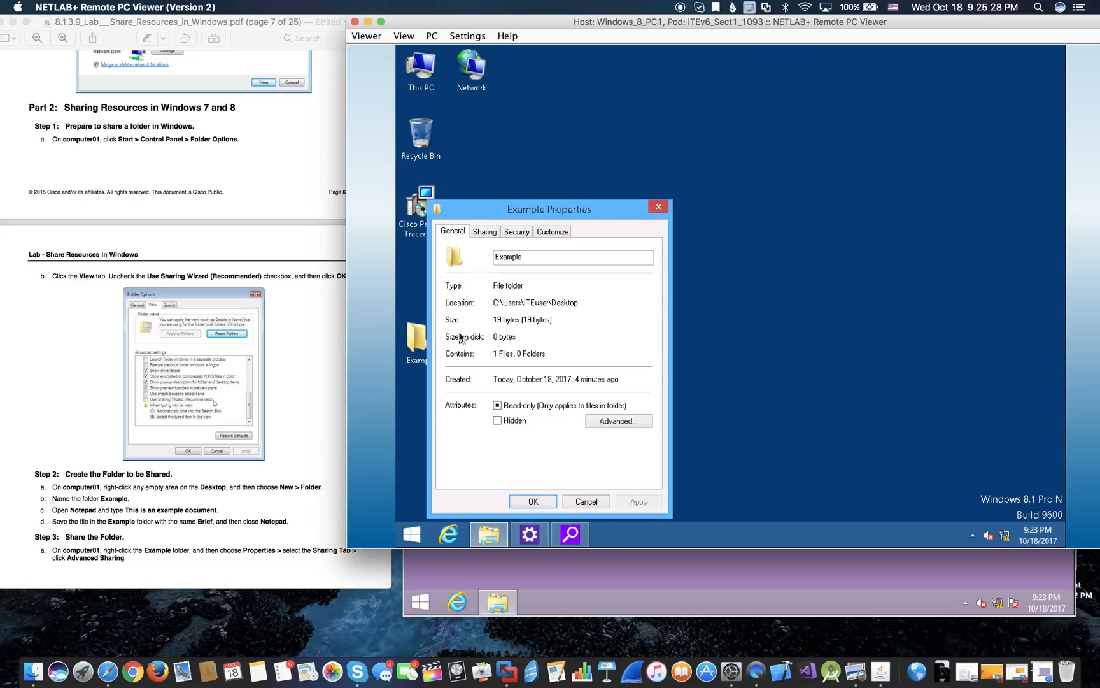
{"action": "left_click", "coordinate": [486, 233]}
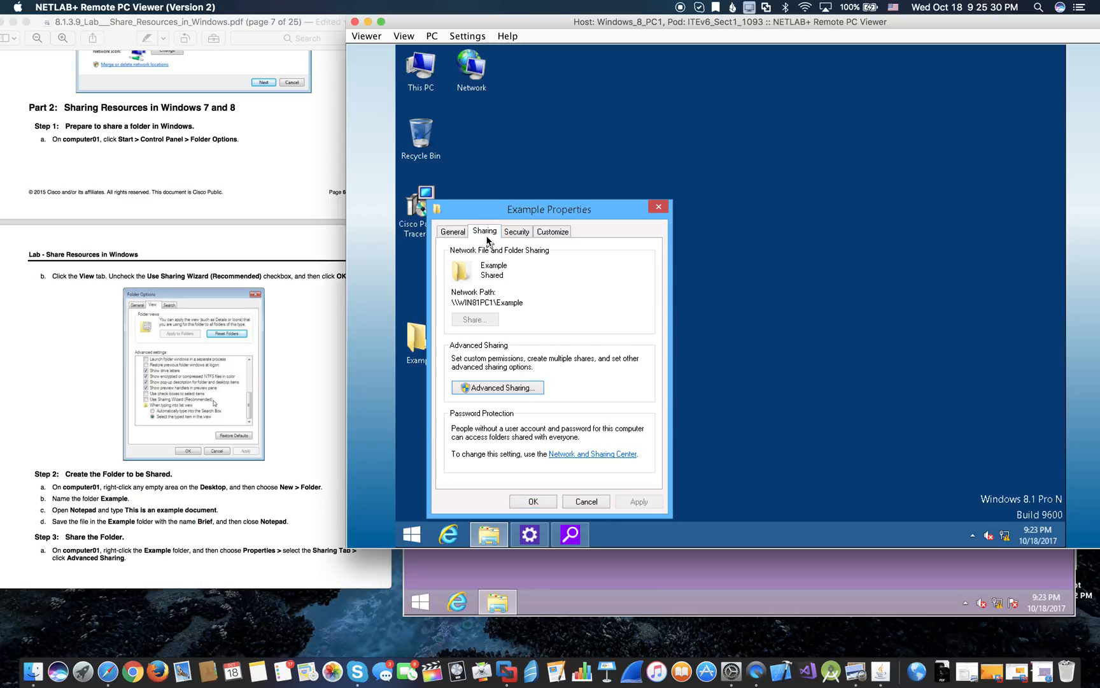
{"action": "left_click", "coordinate": [514, 390]}
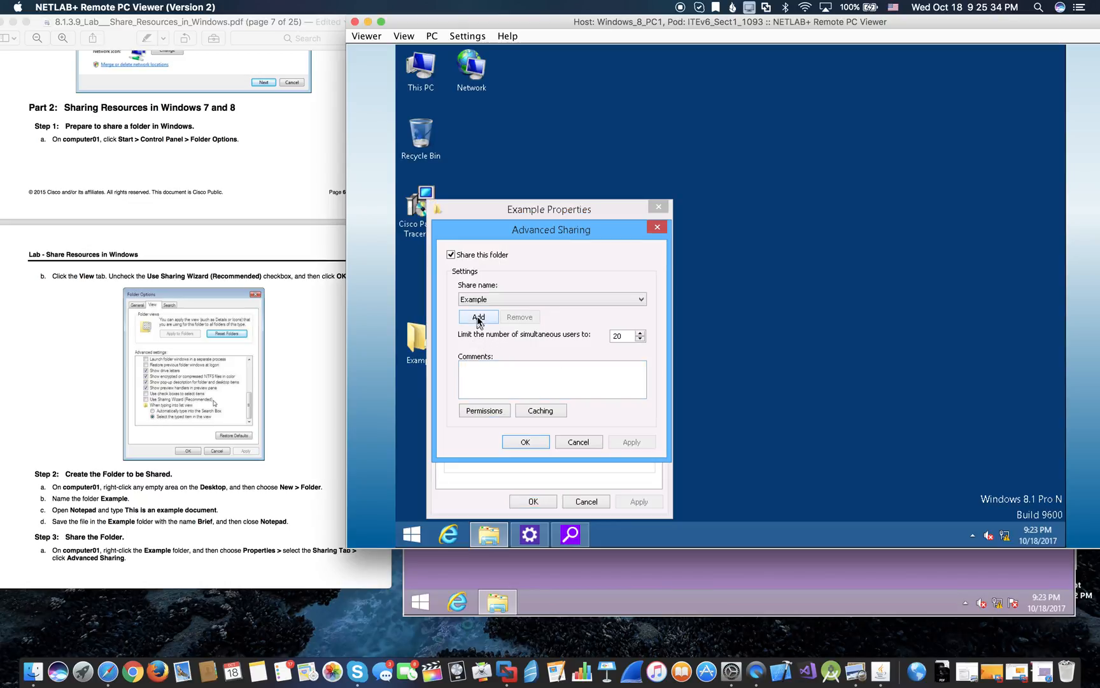
{"action": "left_click", "coordinate": [523, 299]}
{"action": "left_click", "coordinate": [538, 271]}
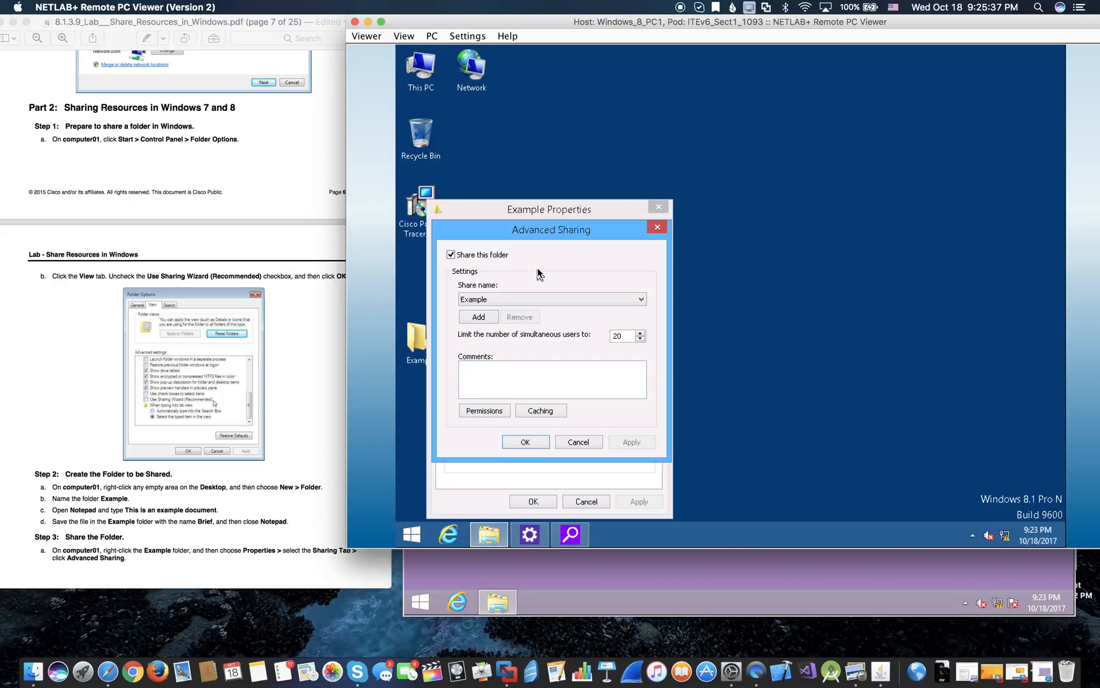
- Allow Everyone Change permission on the Example share, confirm all dialogs, and return to computer02
{"action": "left_click", "coordinate": [497, 413]}
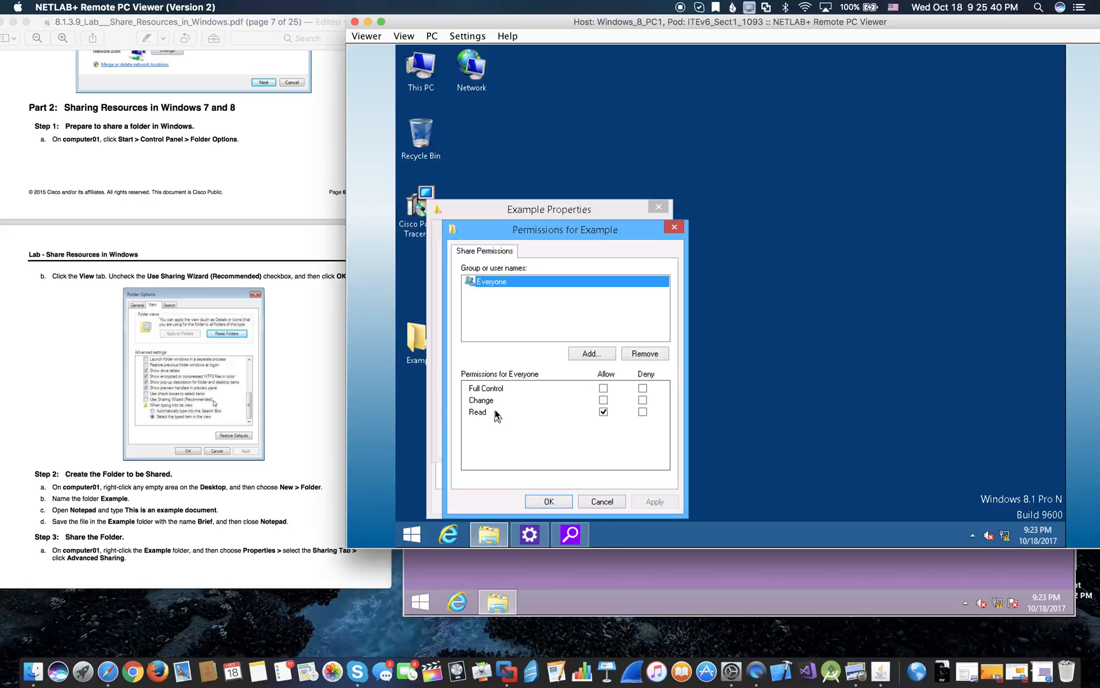
{"action": "left_click", "coordinate": [604, 400]}
{"action": "left_click", "coordinate": [652, 503]}
{"action": "left_click", "coordinate": [548, 502]}
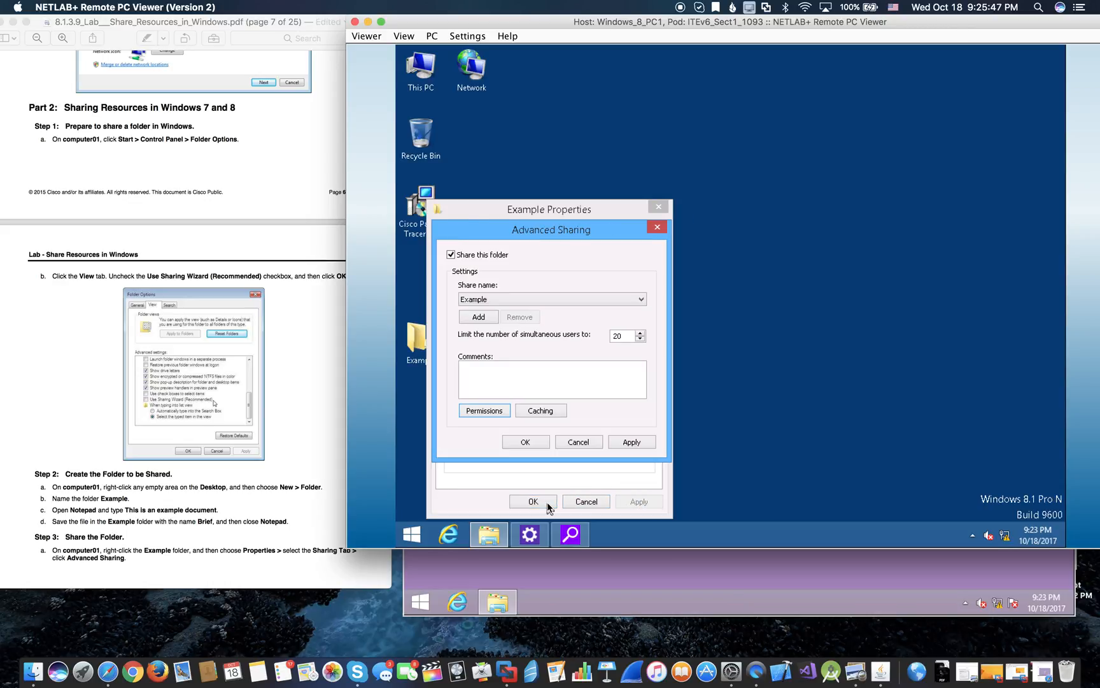
{"action": "left_click", "coordinate": [525, 442]}
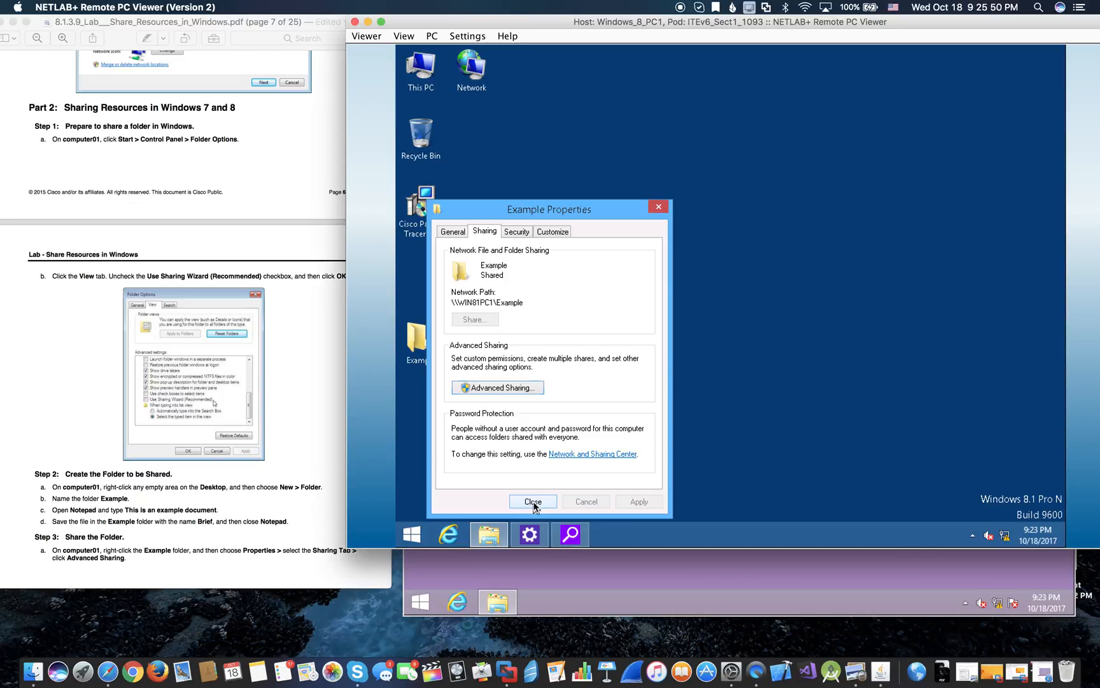
{"action": "left_click", "coordinate": [535, 505]}
{"action": "left_click", "coordinate": [662, 581]}
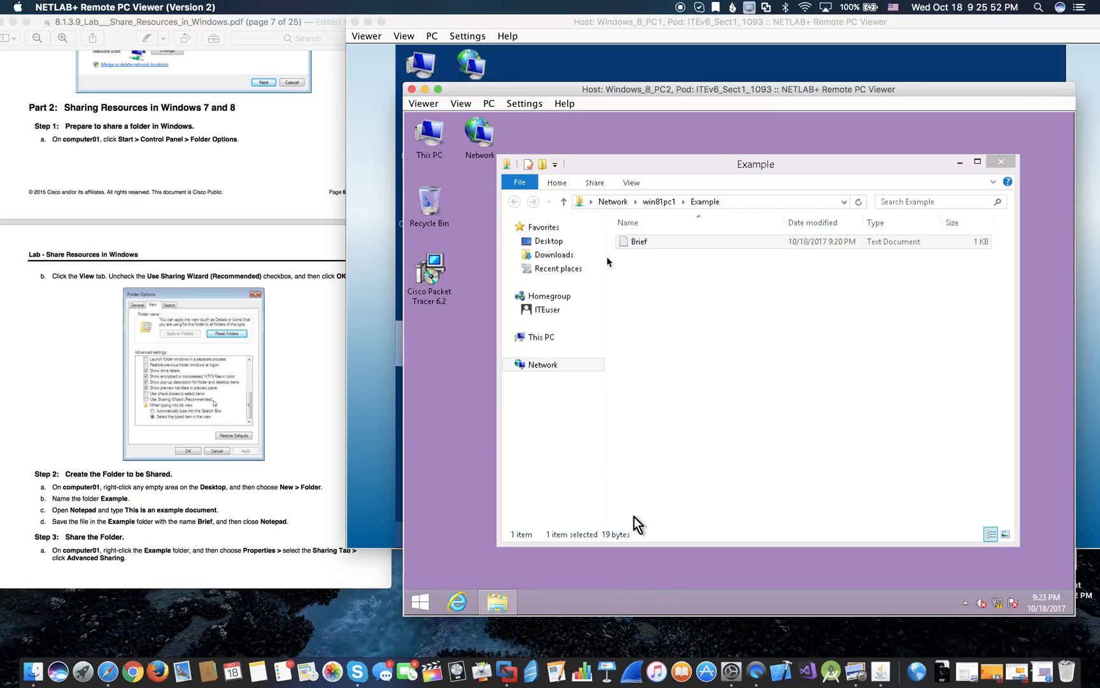
- Open the shared Brief file in Notepad, type 'These are changes', and save it
{"action": "left_click", "coordinate": [638, 249]}
{"action": "right_click", "coordinate": [639, 249]}
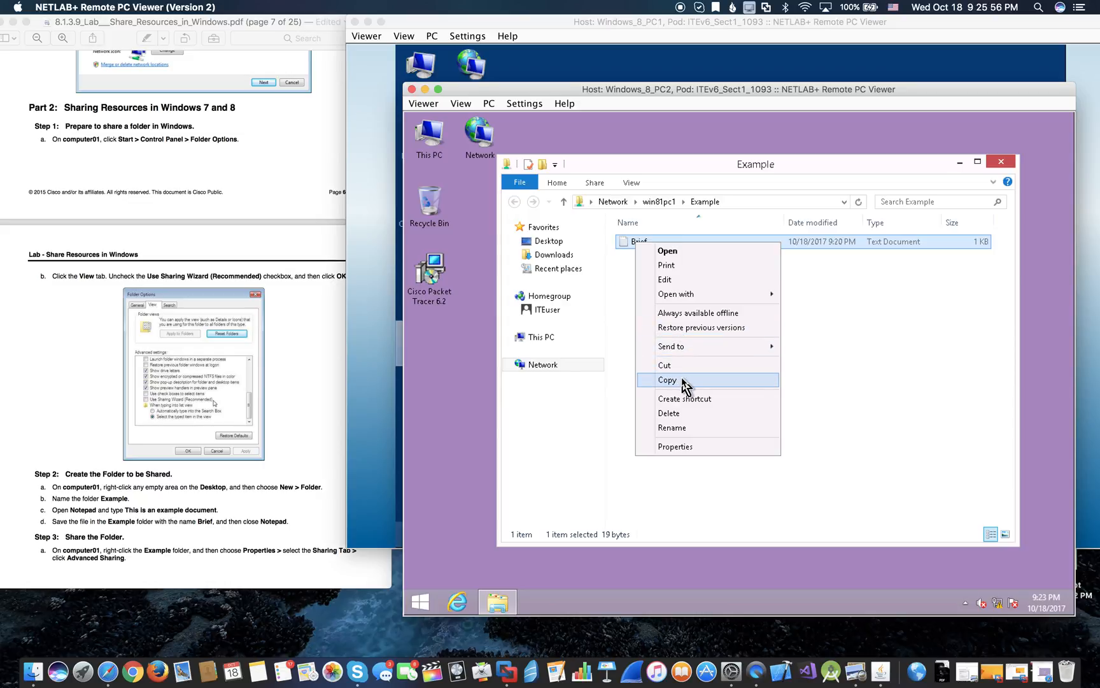
{"action": "left_click", "coordinate": [669, 250]}
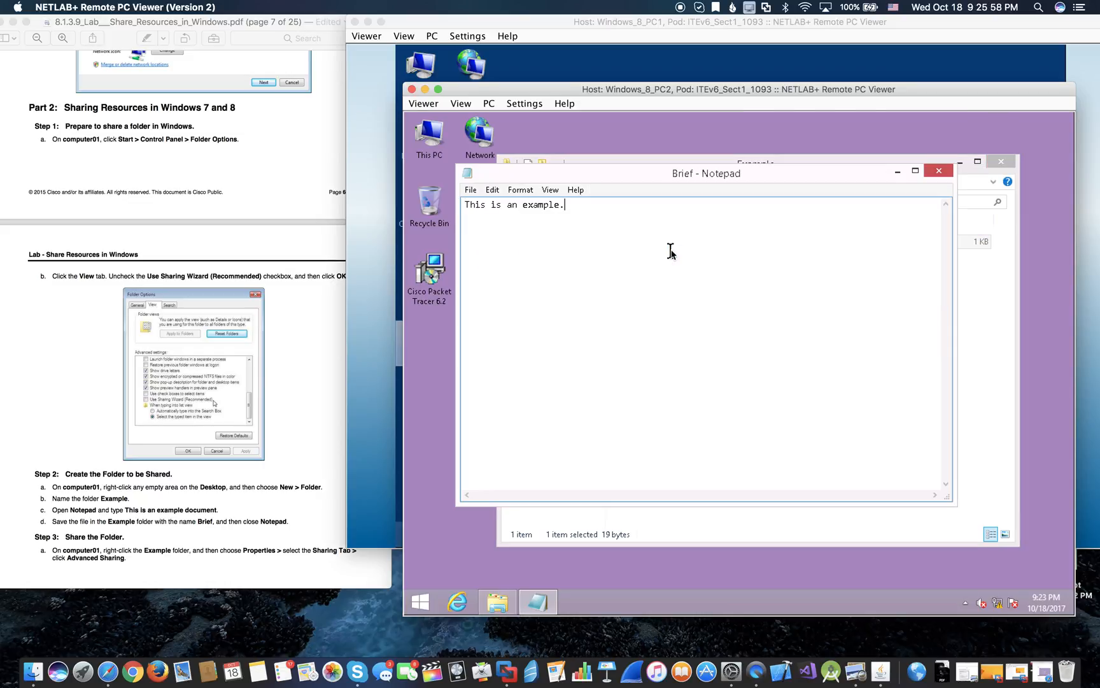
{"action": "type", "text": "Thesee a"}
{"action": "key", "text": "BackSpace"}
{"action": "key", "text": "BackSpace"}
{"action": "key", "text": "BackSpace"}
{"action": "key", "text": "BackSpace"}
{"action": "type", "text": "e are changes"}
{"action": "left_click", "coordinate": [470, 190]}
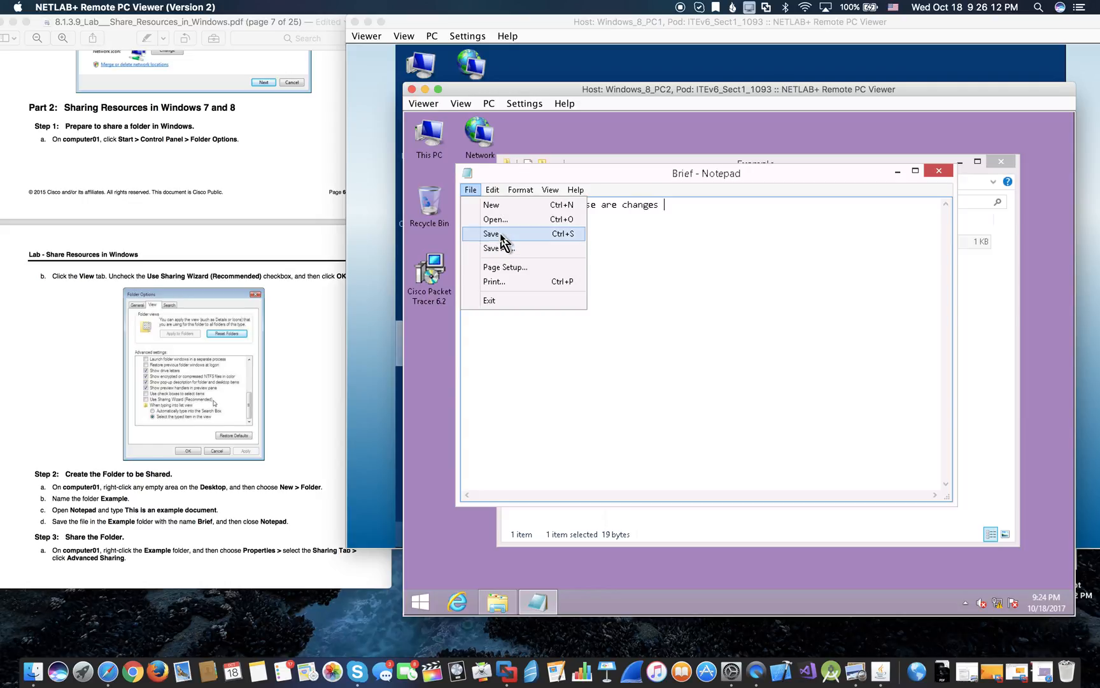
{"action": "left_click", "coordinate": [500, 234]}
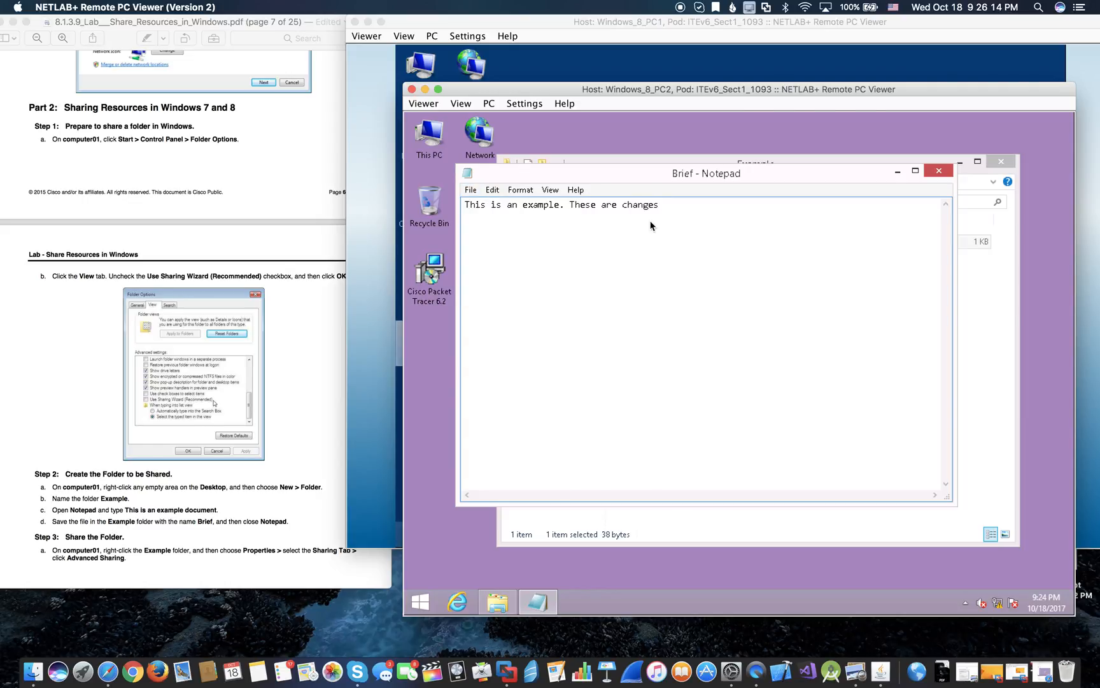
- Close Brief, then reopen it to check the saved changes and close it again
{"action": "left_click", "coordinate": [471, 189]}
{"action": "left_click", "coordinate": [940, 171]}
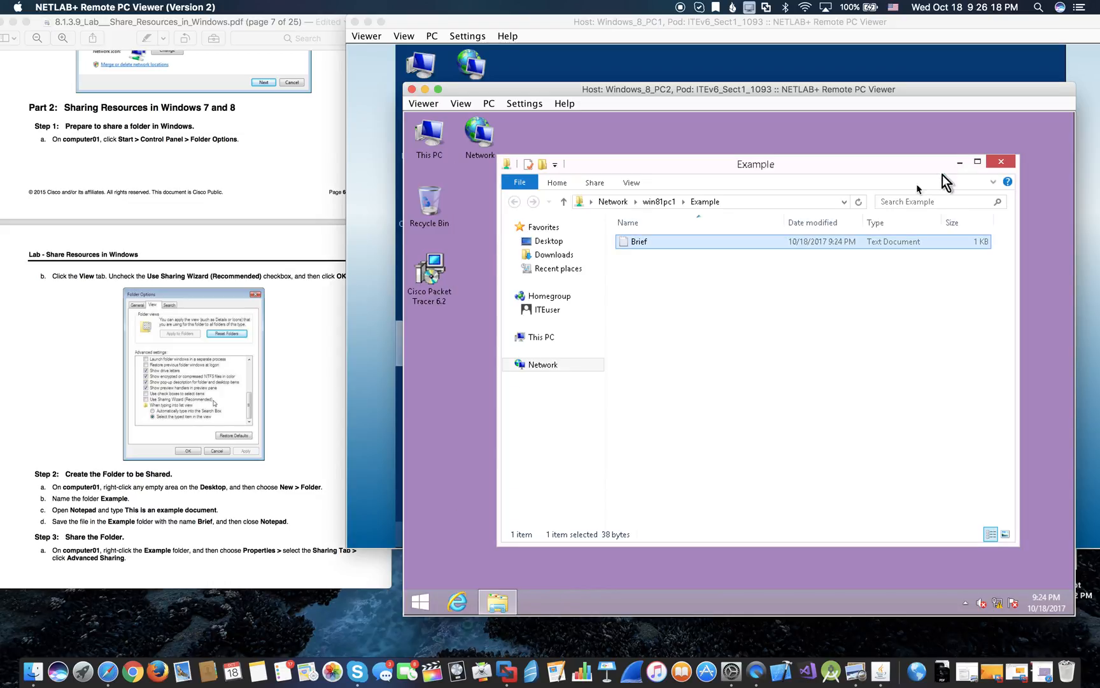
{"action": "double_click", "coordinate": [717, 242]}
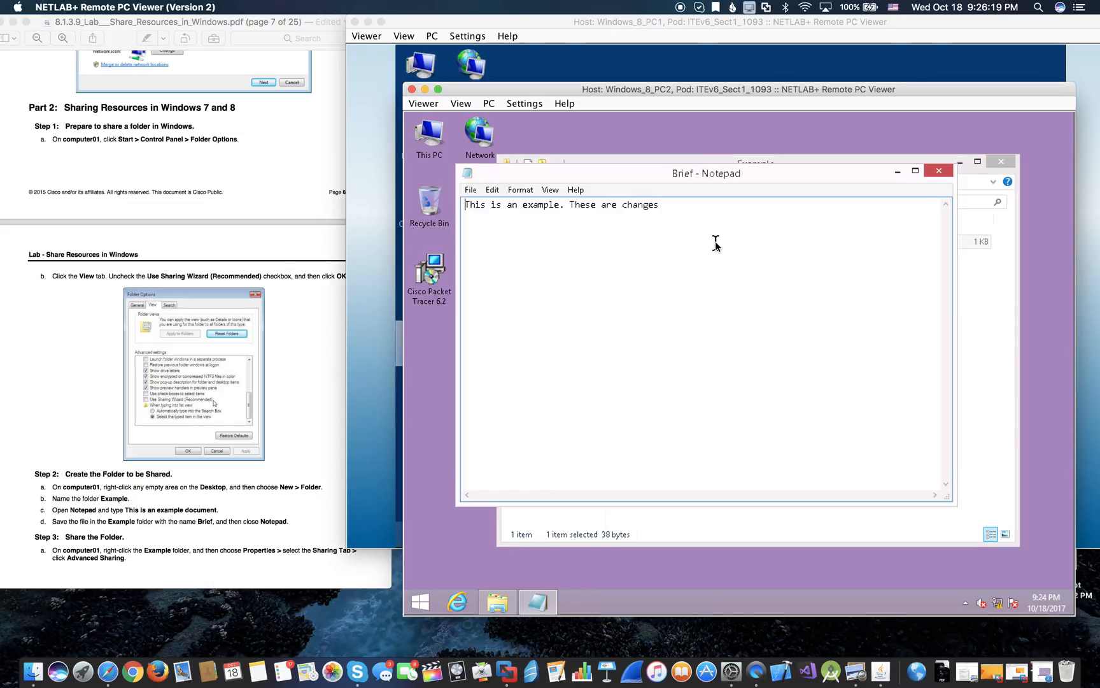
{"action": "left_click", "coordinate": [940, 171]}
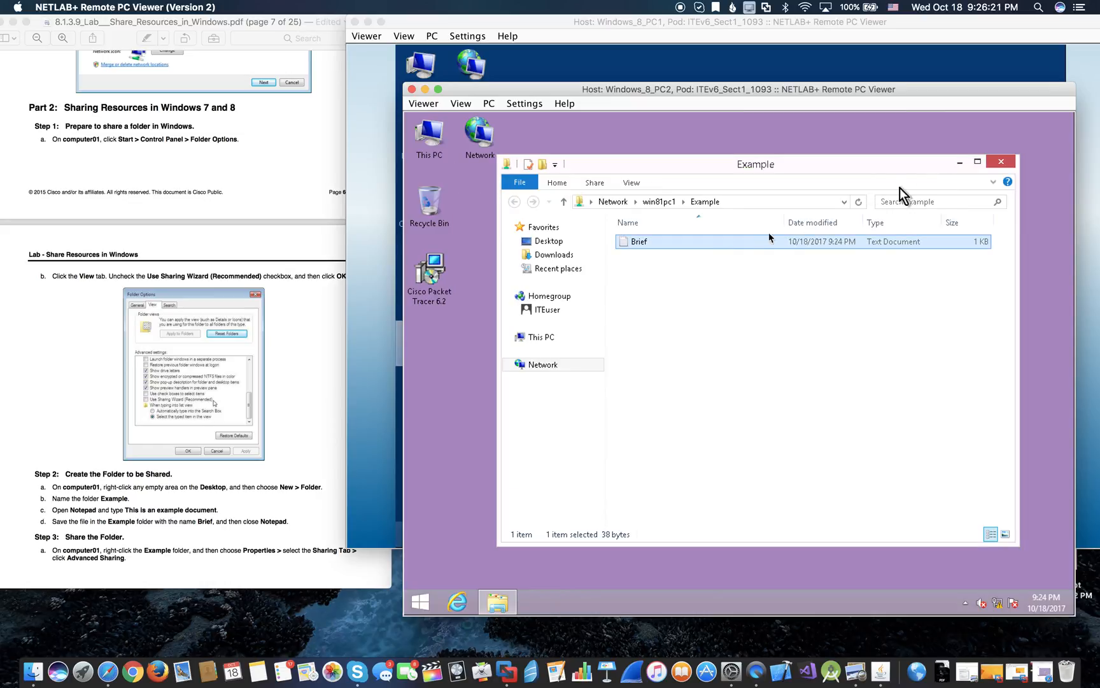
- Permanently delete Brief and close the now empty Example folder
{"action": "right_click", "coordinate": [702, 249]}
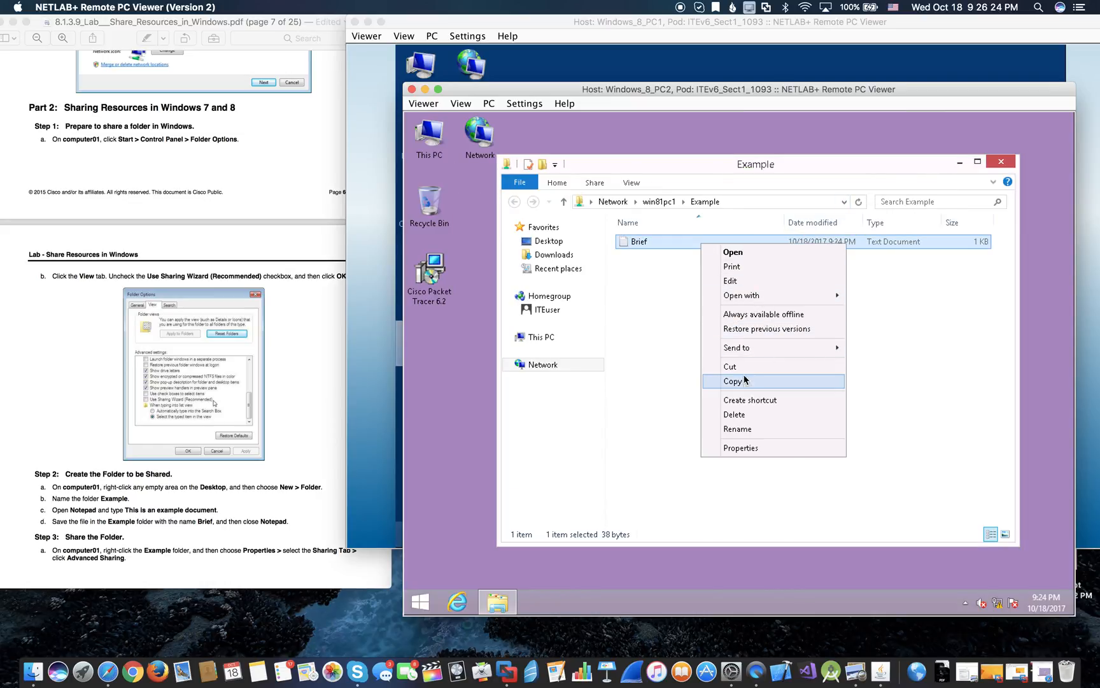
{"action": "left_click", "coordinate": [751, 415]}
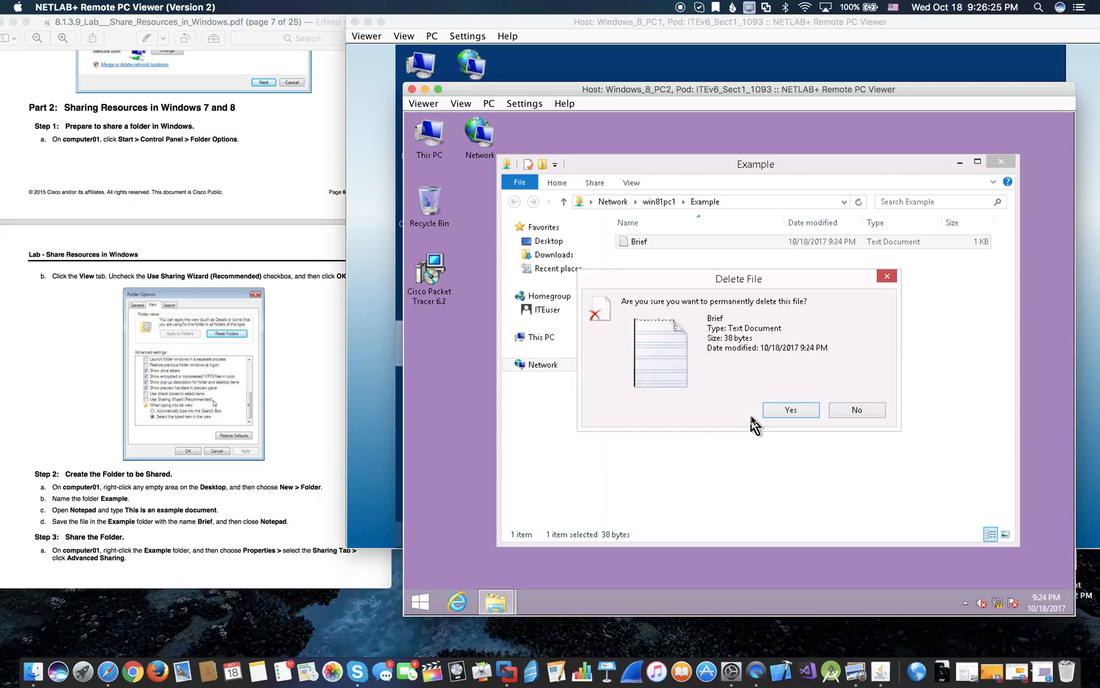
{"action": "left_click", "coordinate": [795, 412]}
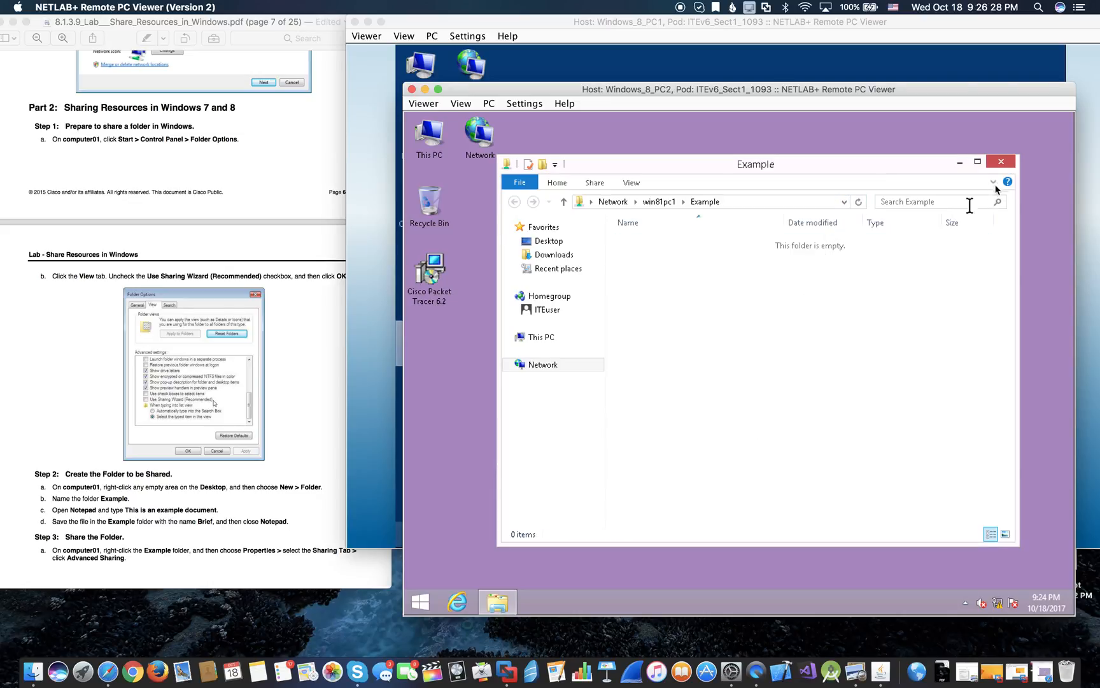
{"action": "left_click", "coordinate": [999, 163]}
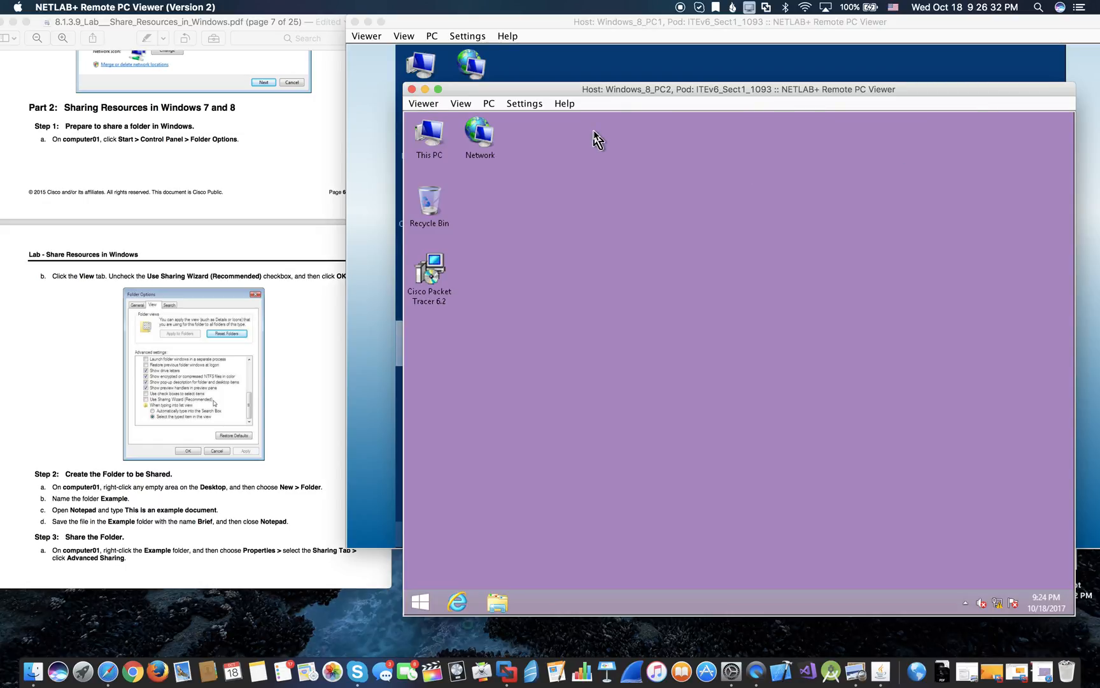
- Switch to PC1's desktop and scroll the lab guide to page 10, Step 6: Map a Network Drive
{"action": "left_click", "coordinate": [603, 70]}
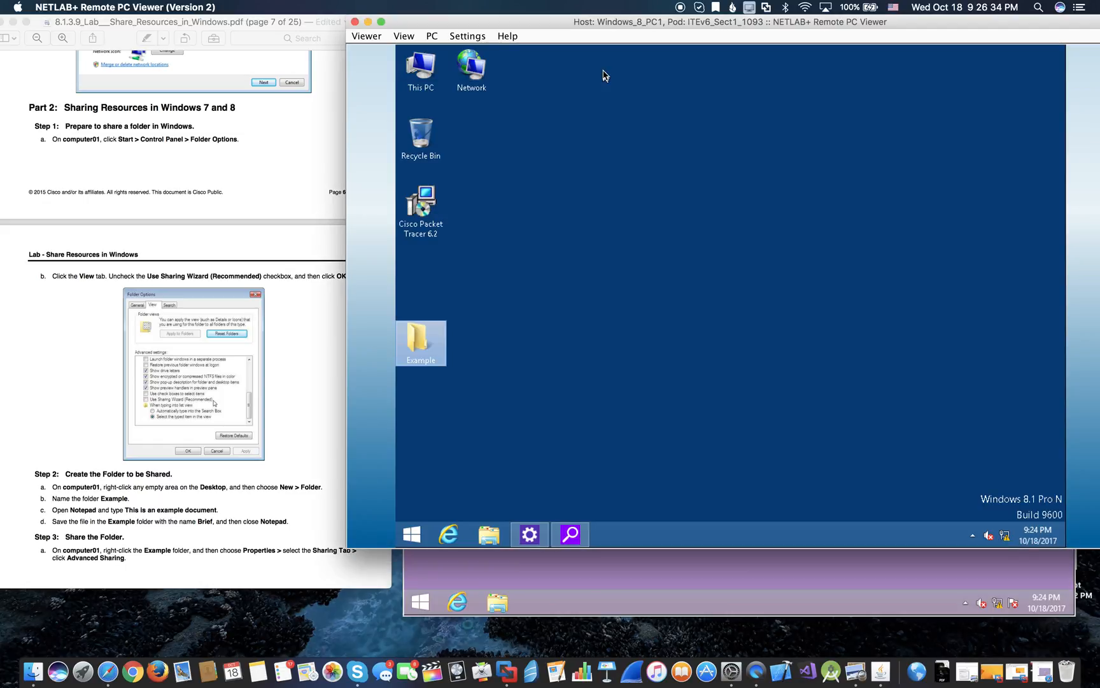
{"action": "scroll", "coordinate": [177, 300], "scroll_direction": "down", "scroll_amount": 20}
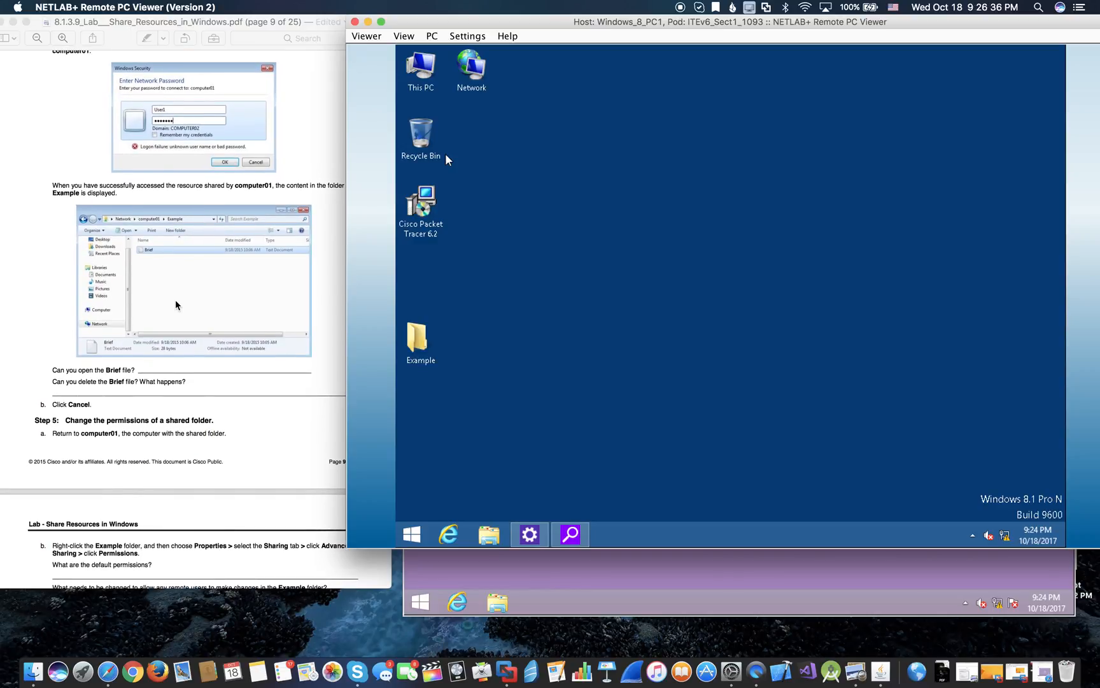
{"action": "scroll", "coordinate": [177, 305], "scroll_direction": "up", "scroll_amount": 10}
{"action": "scroll", "coordinate": [177, 305], "scroll_direction": "down", "scroll_amount": 15}
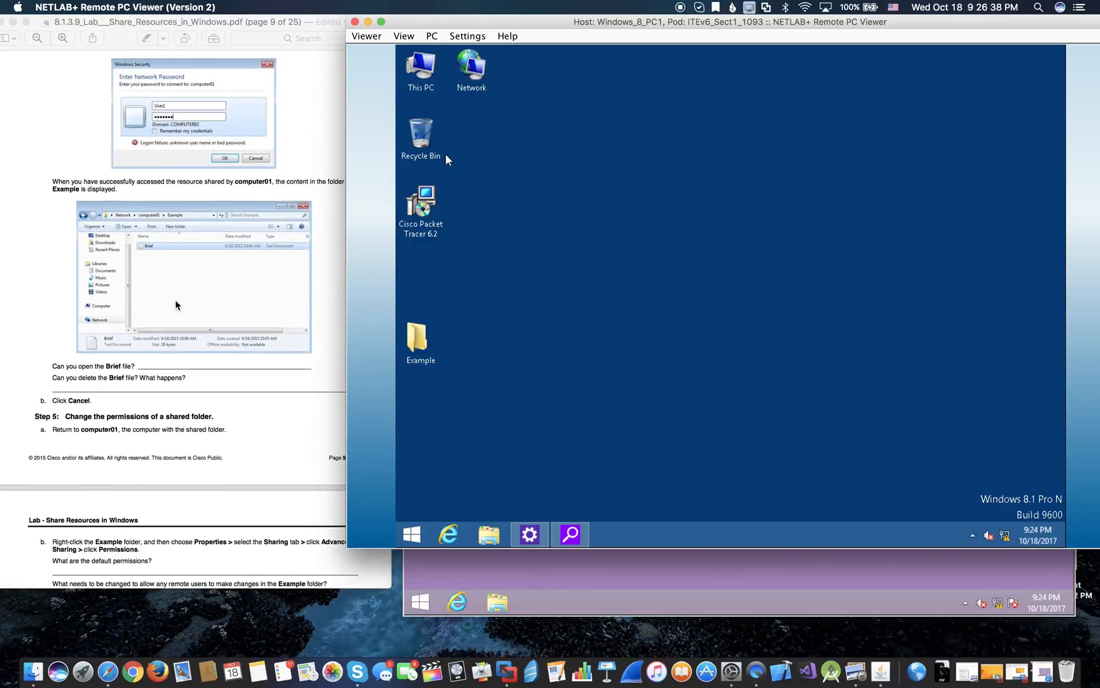
{"action": "scroll", "coordinate": [177, 304], "scroll_direction": "down", "scroll_amount": 8}
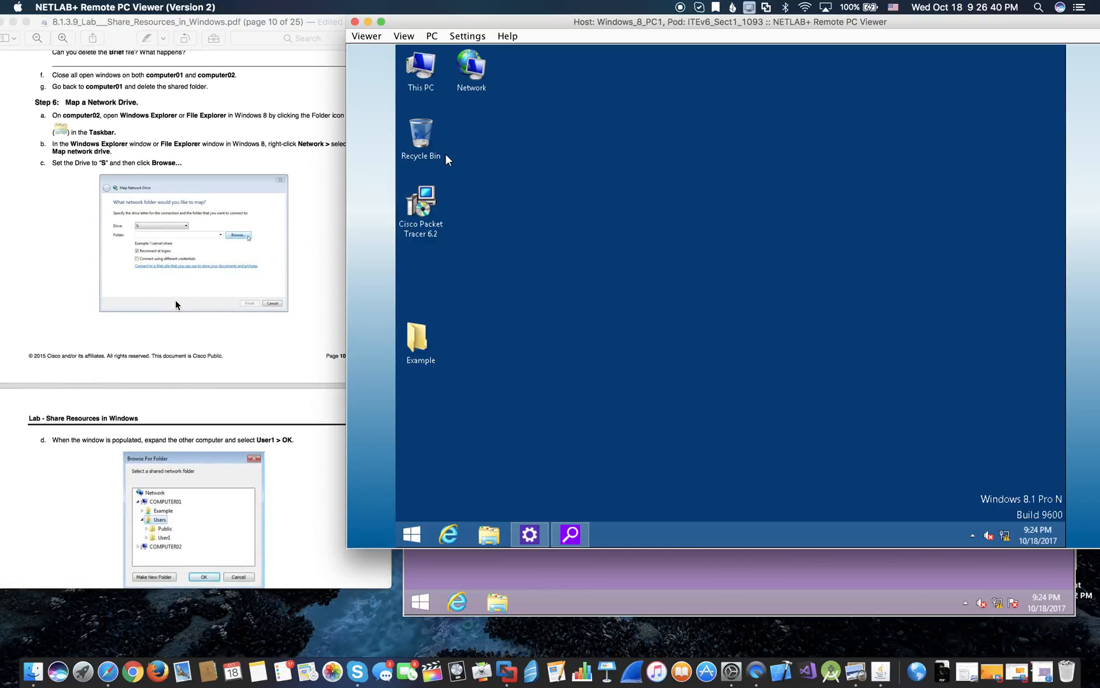
{"action": "scroll", "coordinate": [176, 304], "scroll_direction": "down", "scroll_amount": 3}
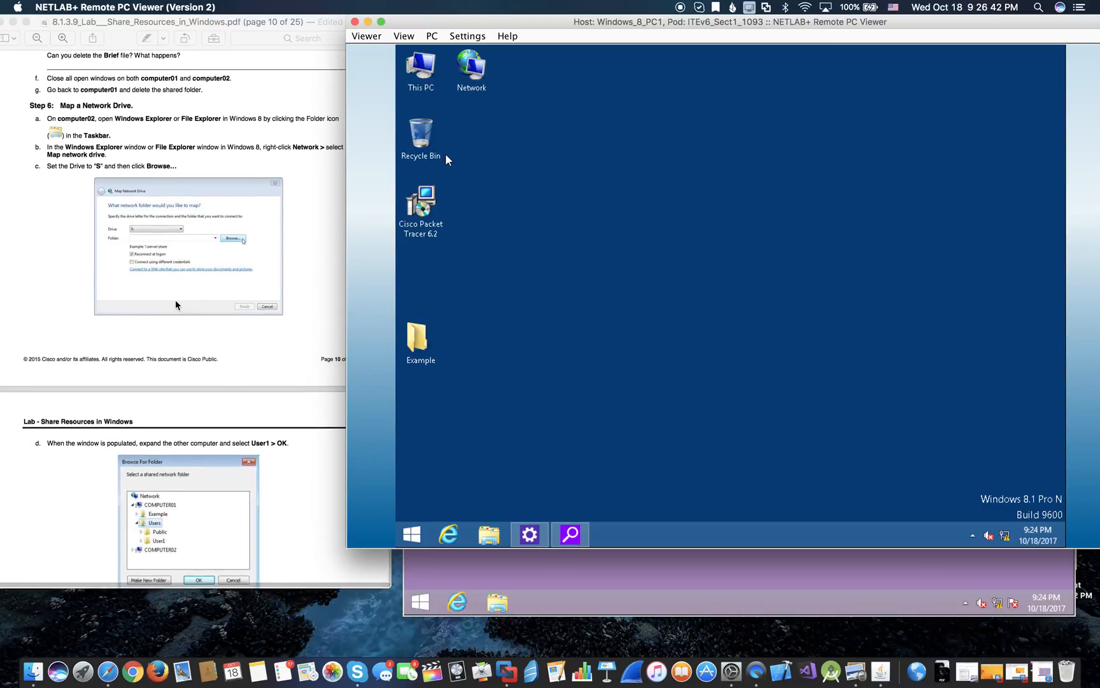
{"action": "scroll", "coordinate": [176, 304], "scroll_direction": "down", "scroll_amount": 20}
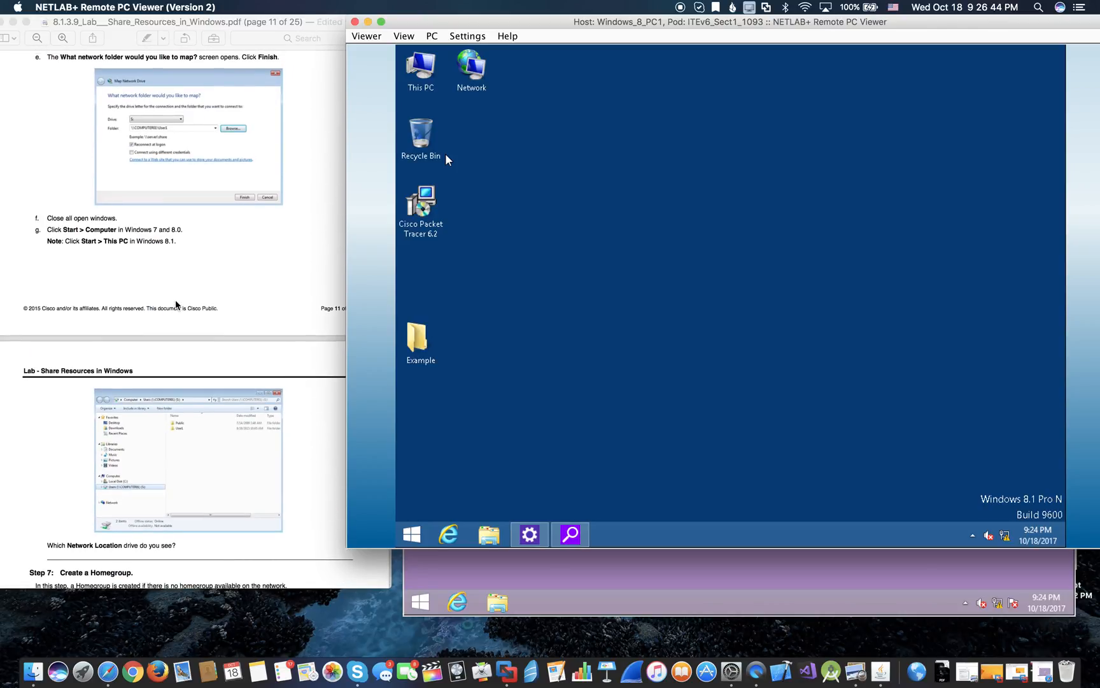
{"action": "scroll", "coordinate": [176, 304], "scroll_direction": "up", "scroll_amount": 20}
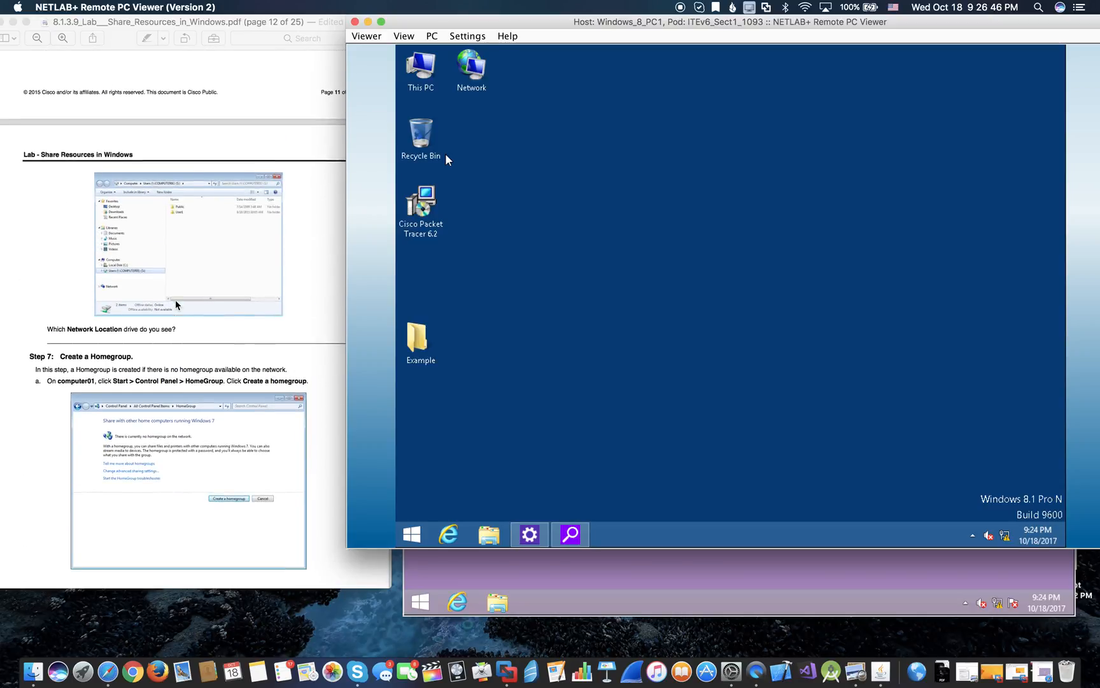
{"action": "scroll", "coordinate": [177, 304], "scroll_direction": "up", "scroll_amount": 15}
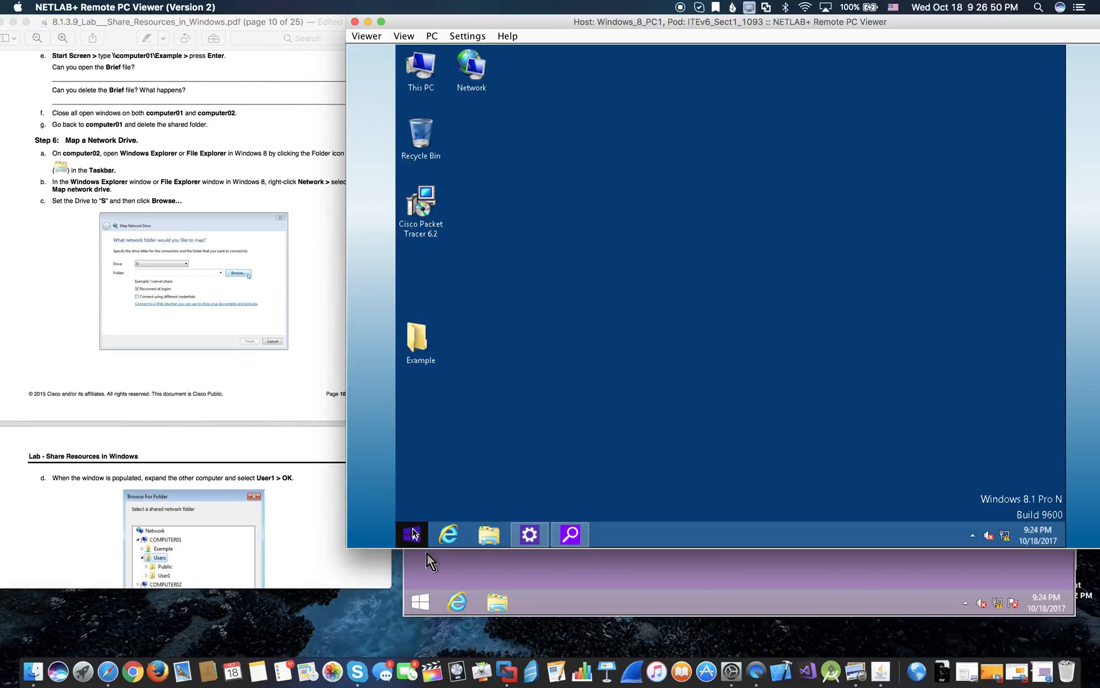
- Check PC1's File Explorer frequent folders list, then bring the PC2 remote desktop forward
{"action": "scroll", "coordinate": [242, 366], "scroll_direction": "up", "scroll_amount": 3}
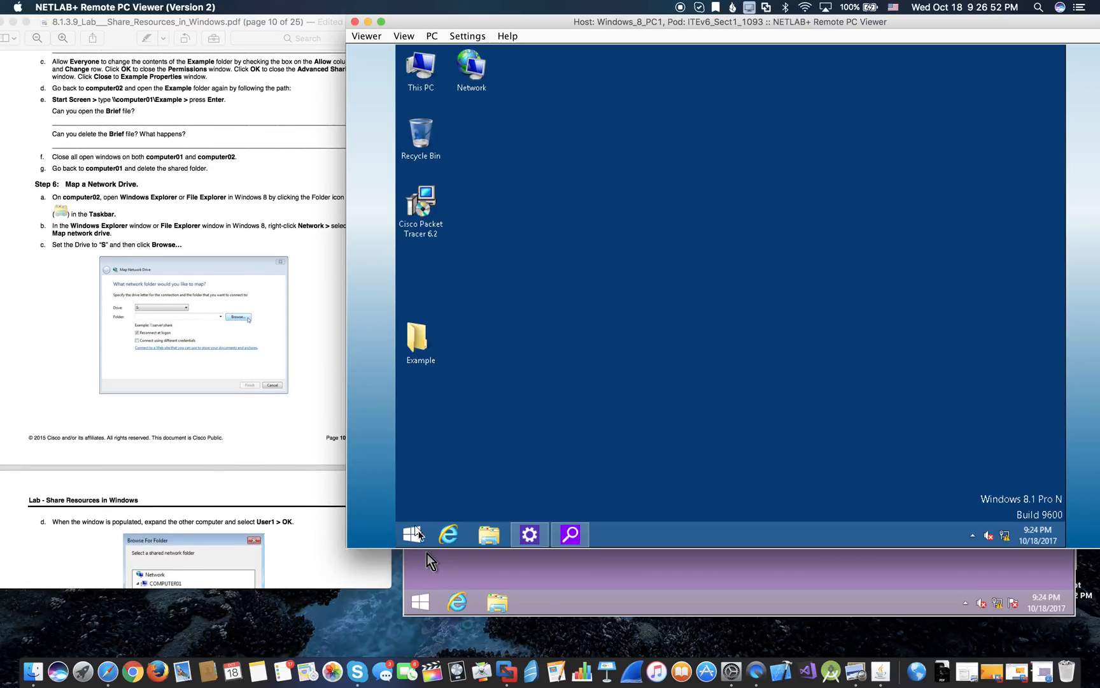
{"action": "right_click", "coordinate": [484, 534]}
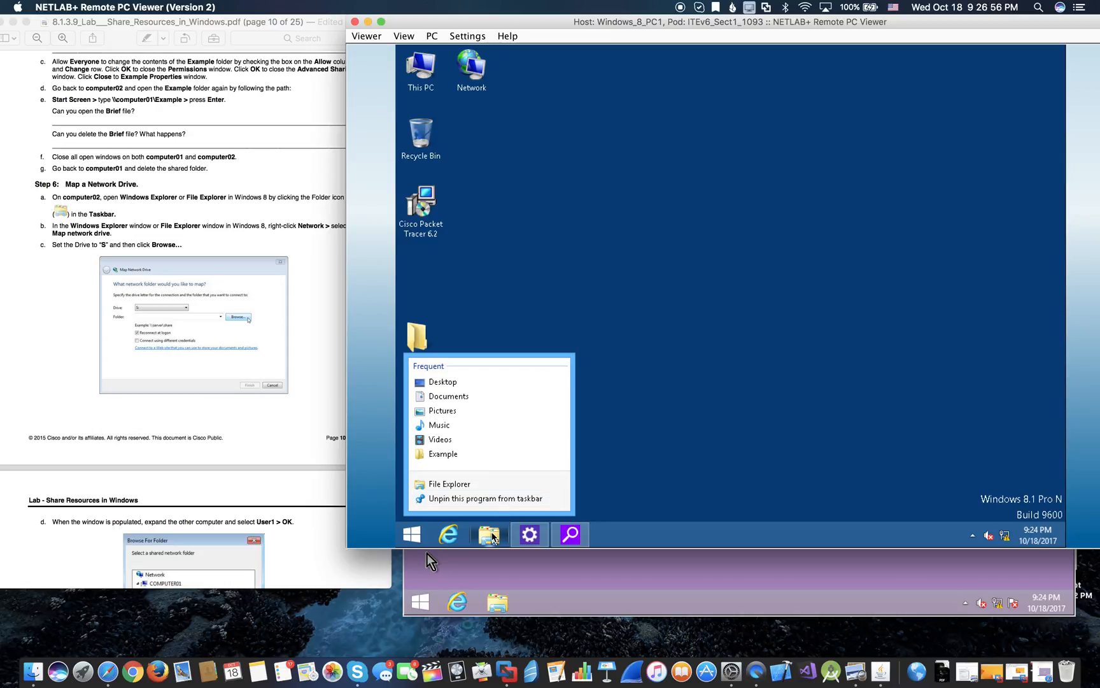
{"action": "left_click", "coordinate": [490, 535]}
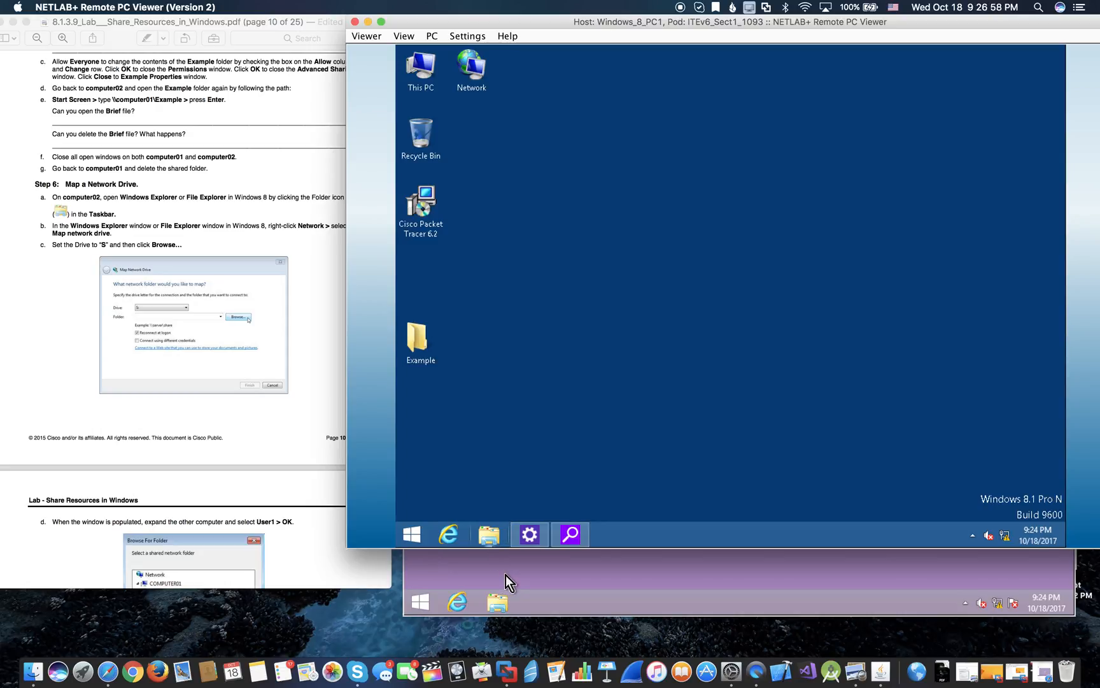
{"action": "left_click", "coordinate": [506, 575]}
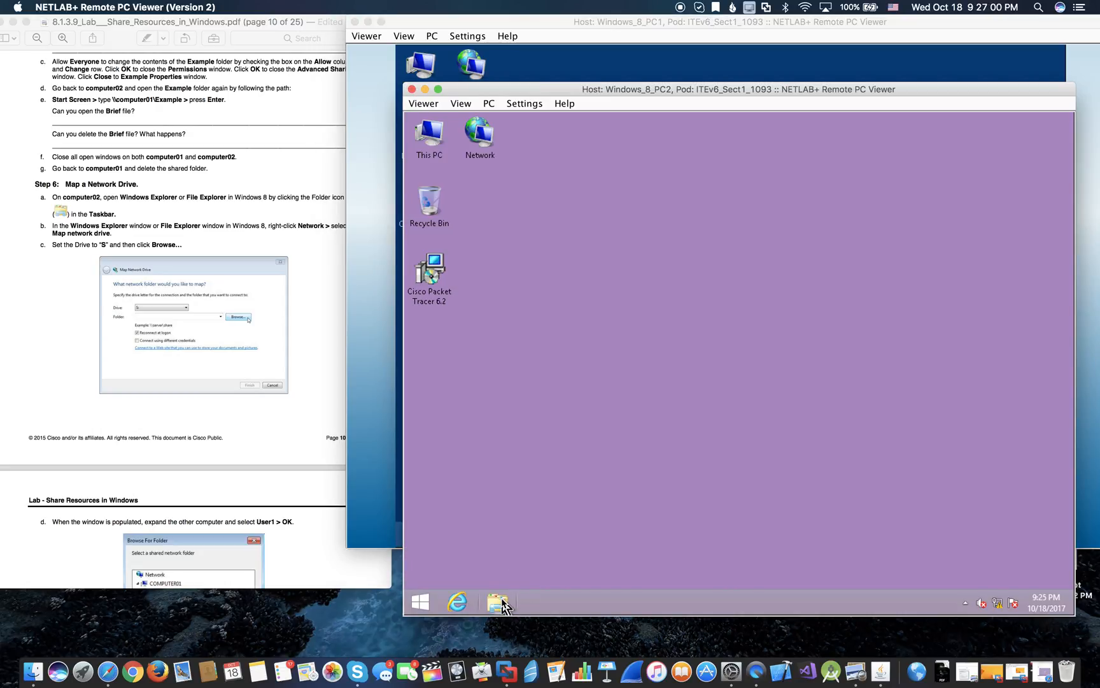
- Open File Explorer at This PC on PC2 and bring up the Network location's actions
{"action": "left_click", "coordinate": [501, 604]}
{"action": "right_click", "coordinate": [502, 603]}
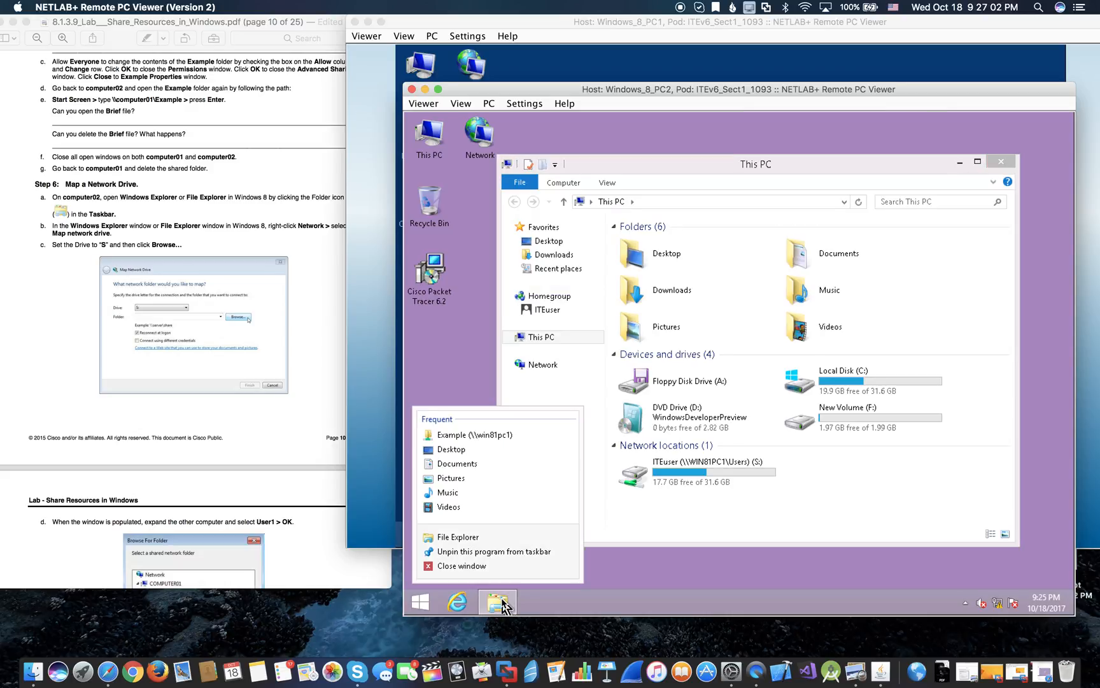
{"action": "left_click", "coordinate": [441, 329]}
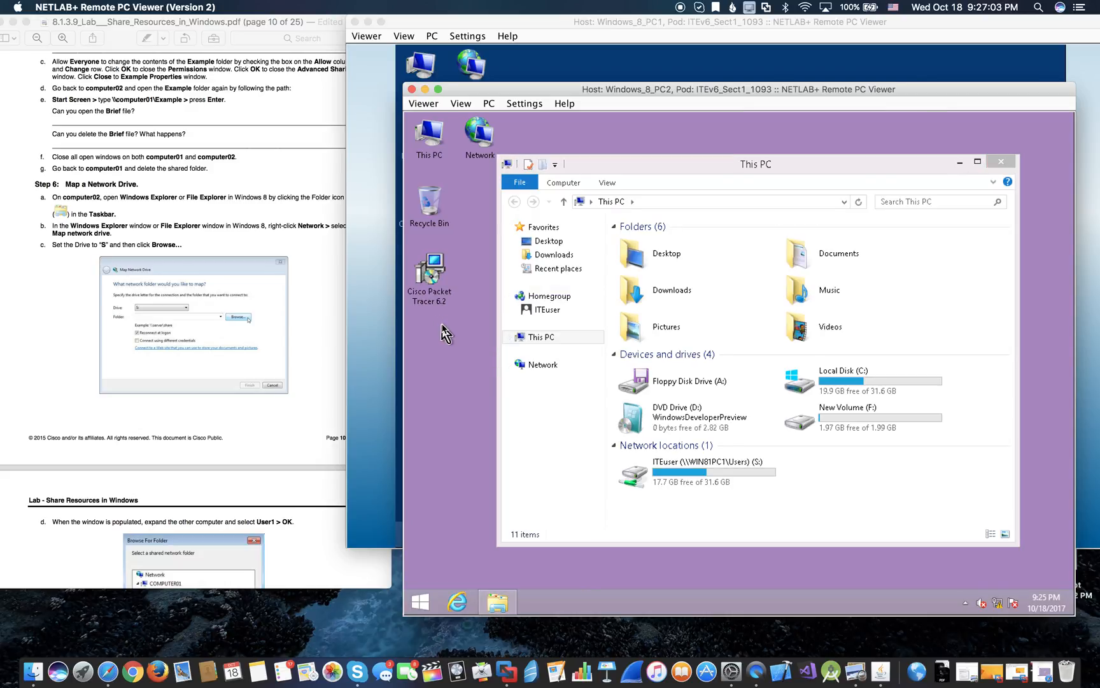
{"action": "right_click", "coordinate": [564, 367]}
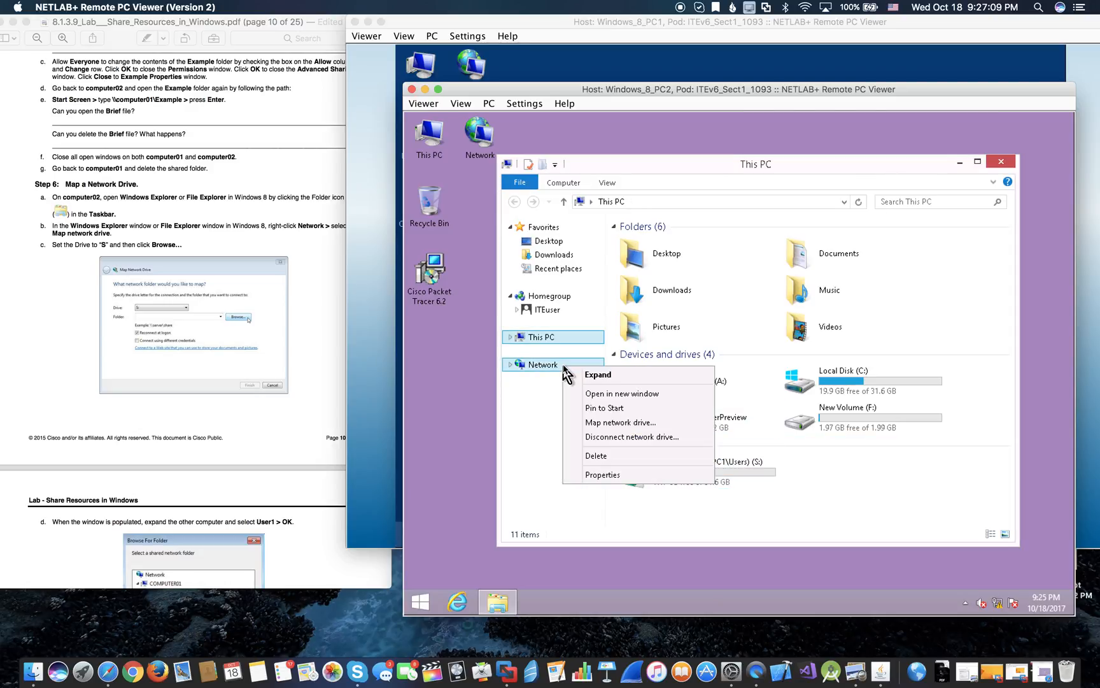
- Map drive S: to \\WIN81PC1\Users and confirm replacing the existing S: connection
{"action": "left_click", "coordinate": [616, 423]}
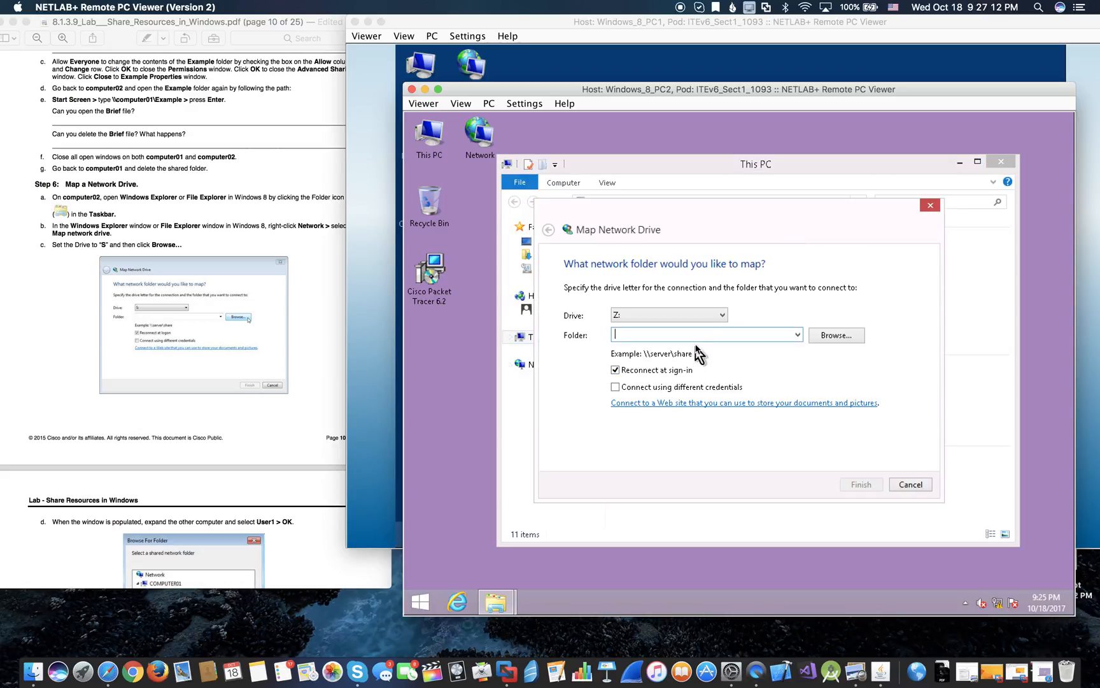
{"action": "left_click", "coordinate": [711, 317]}
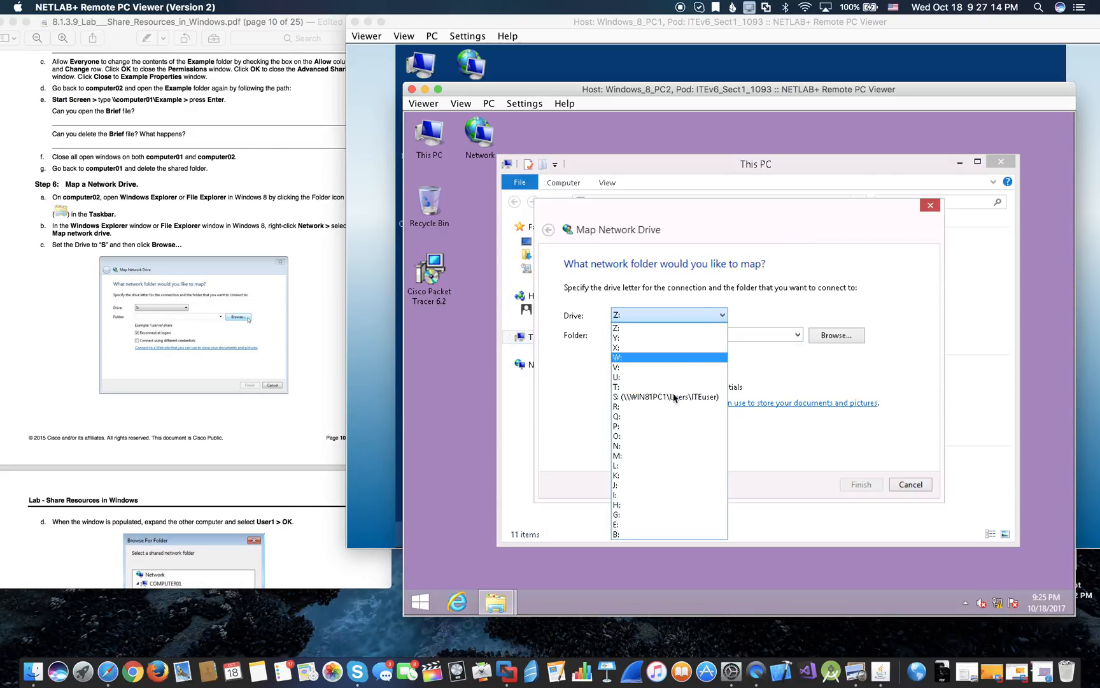
{"action": "left_click", "coordinate": [634, 398]}
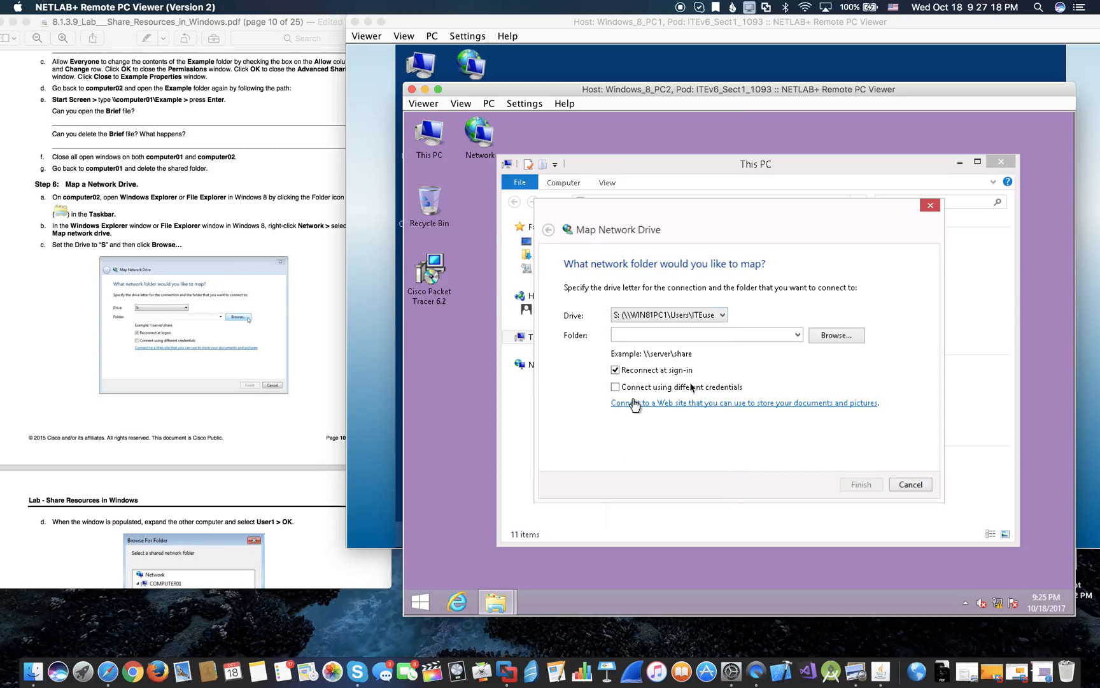
{"action": "left_click", "coordinate": [796, 335]}
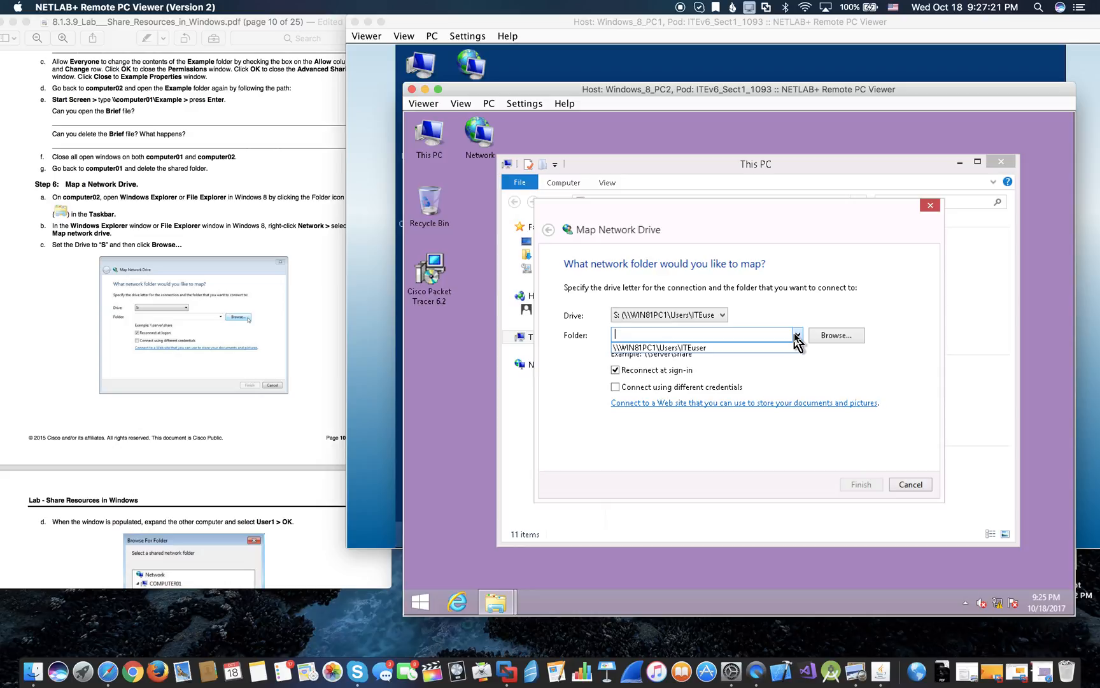
{"action": "left_click", "coordinate": [710, 348]}
{"action": "left_click", "coordinate": [859, 485]}
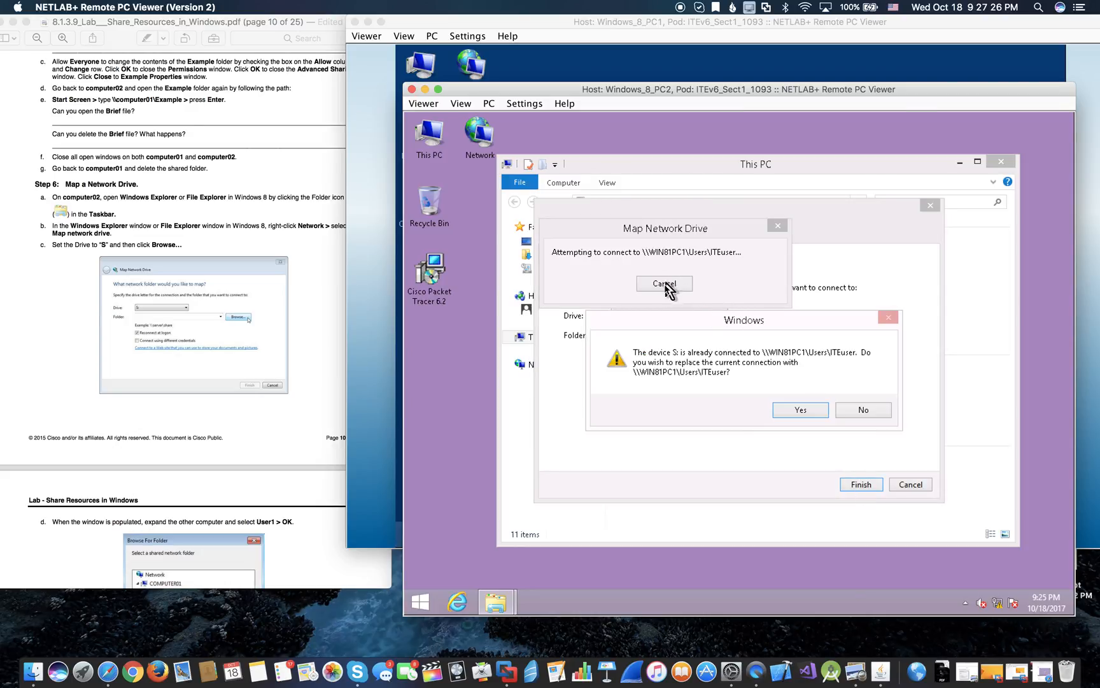
{"action": "left_click", "coordinate": [664, 283]}
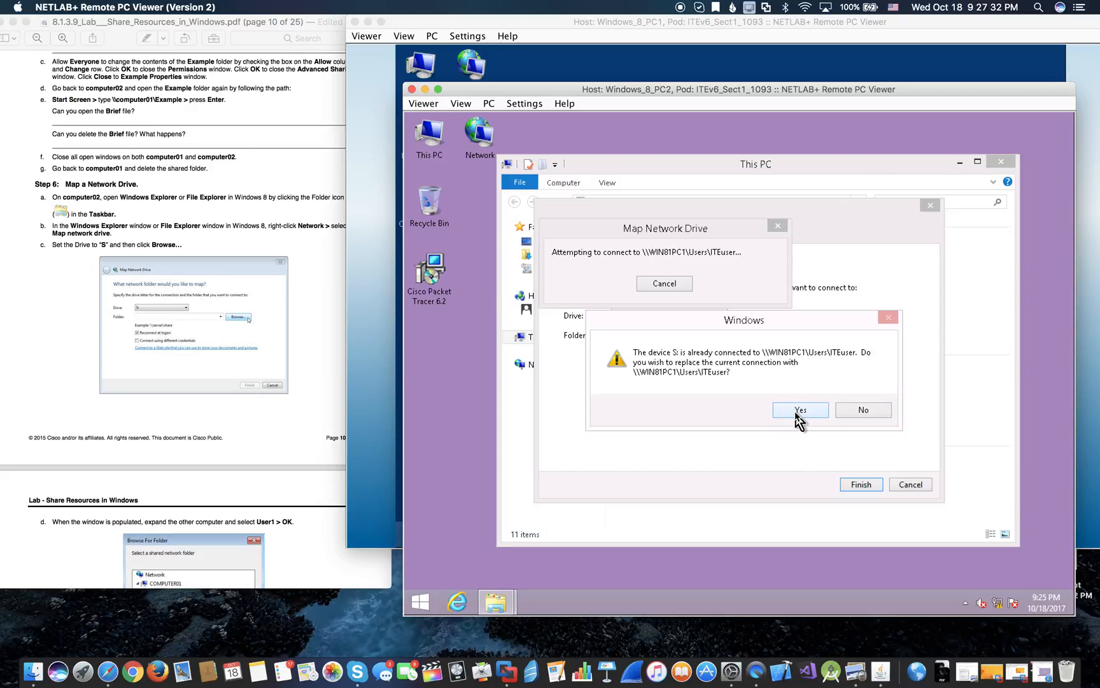
{"action": "left_click", "coordinate": [796, 413]}
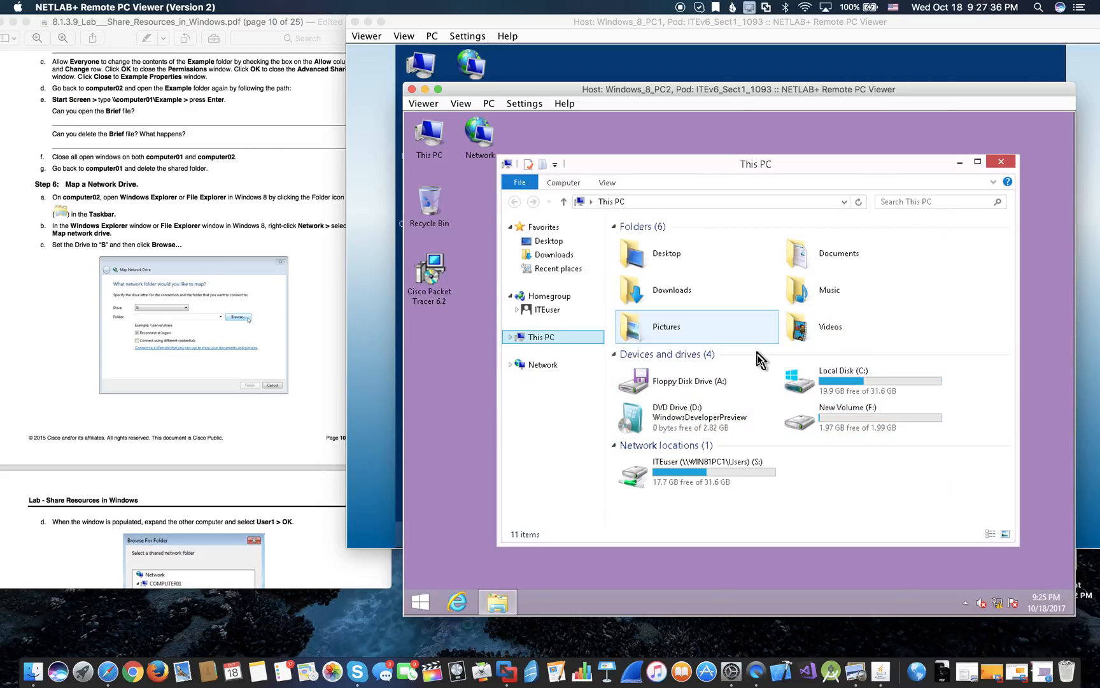
- Close PC2's This PC window and bring the Windows_8_PC1 desktop to the front
{"action": "left_click", "coordinate": [999, 167]}
{"action": "scroll", "coordinate": [205, 392], "scroll_direction": "down", "scroll_amount": 15}
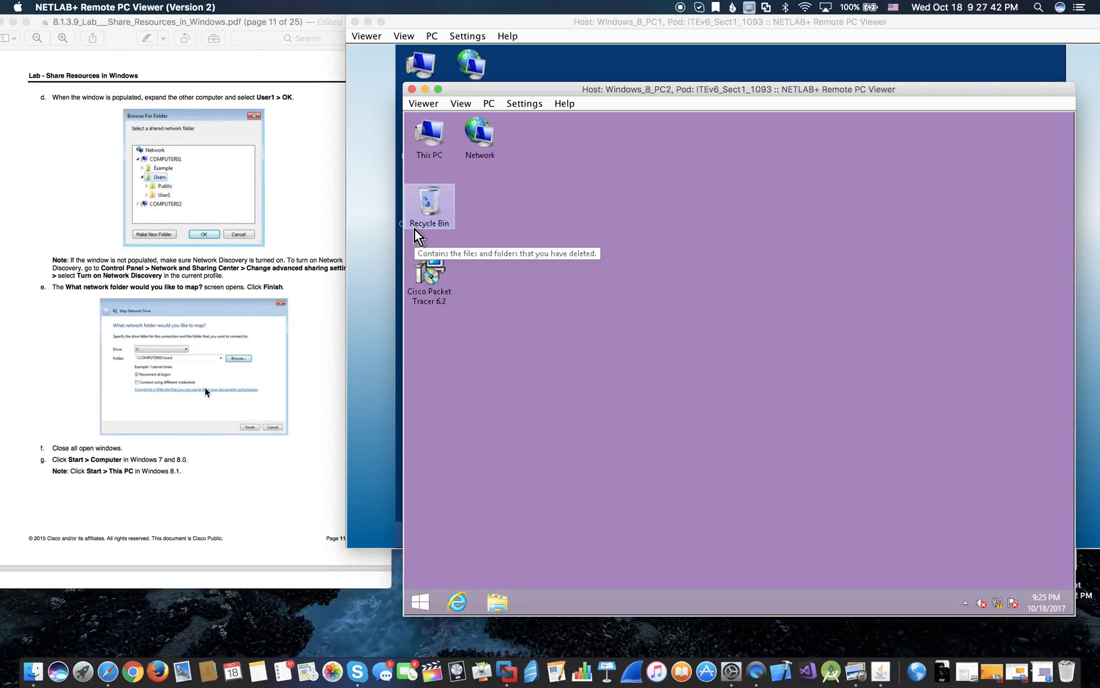
{"action": "scroll", "coordinate": [205, 392], "scroll_direction": "down", "scroll_amount": 10}
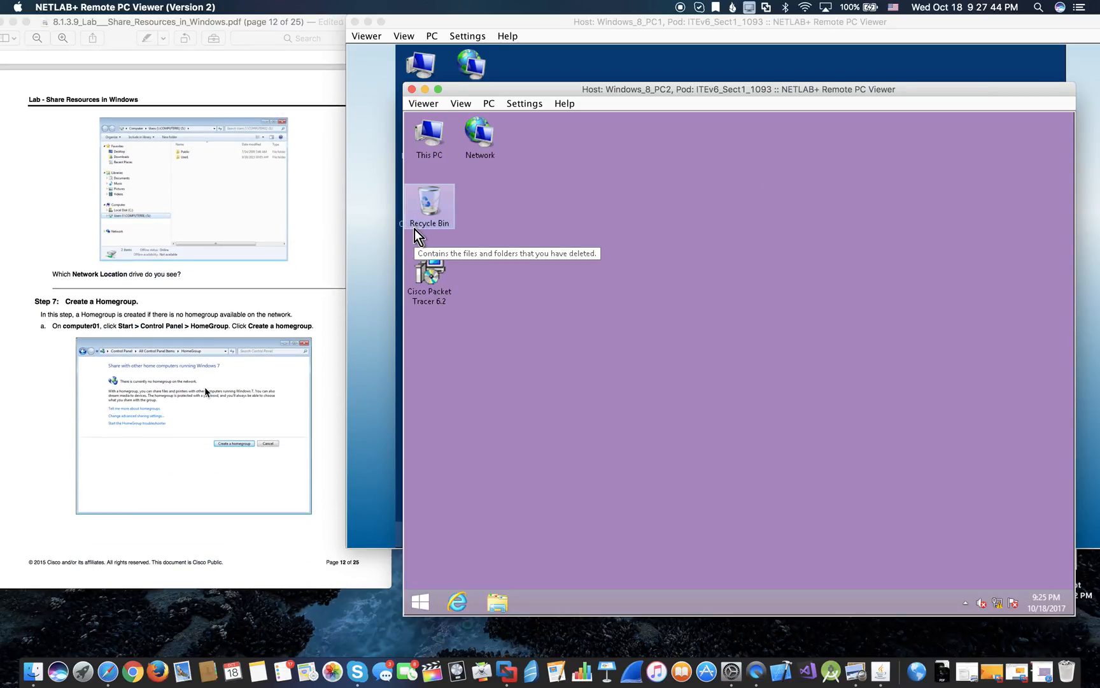
{"action": "scroll", "coordinate": [205, 392], "scroll_direction": "up", "scroll_amount": 1}
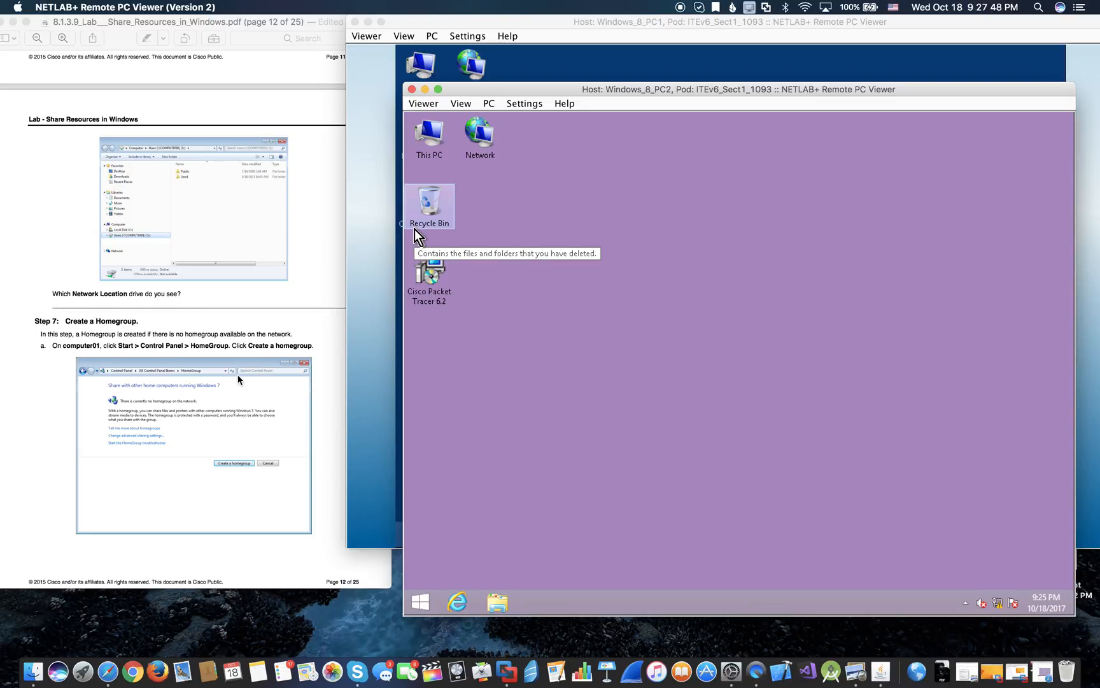
{"action": "left_click", "coordinate": [581, 51]}
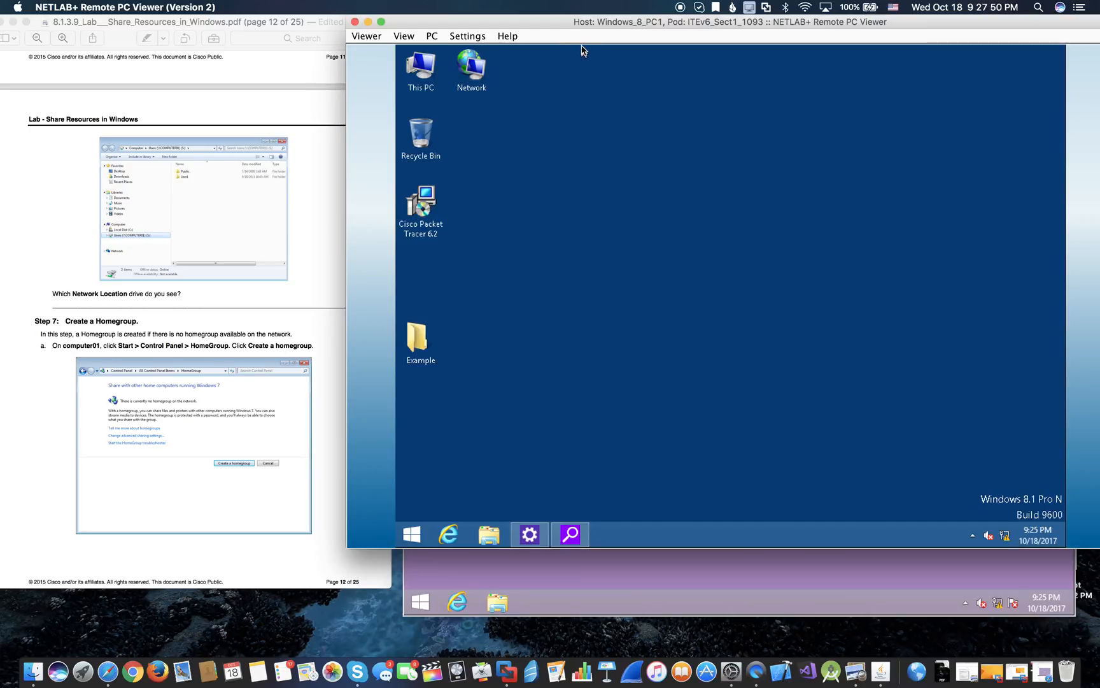
- Open HomeGroup from PC1's Control Panel and leave the current homegroup
{"action": "right_click", "coordinate": [419, 540]}
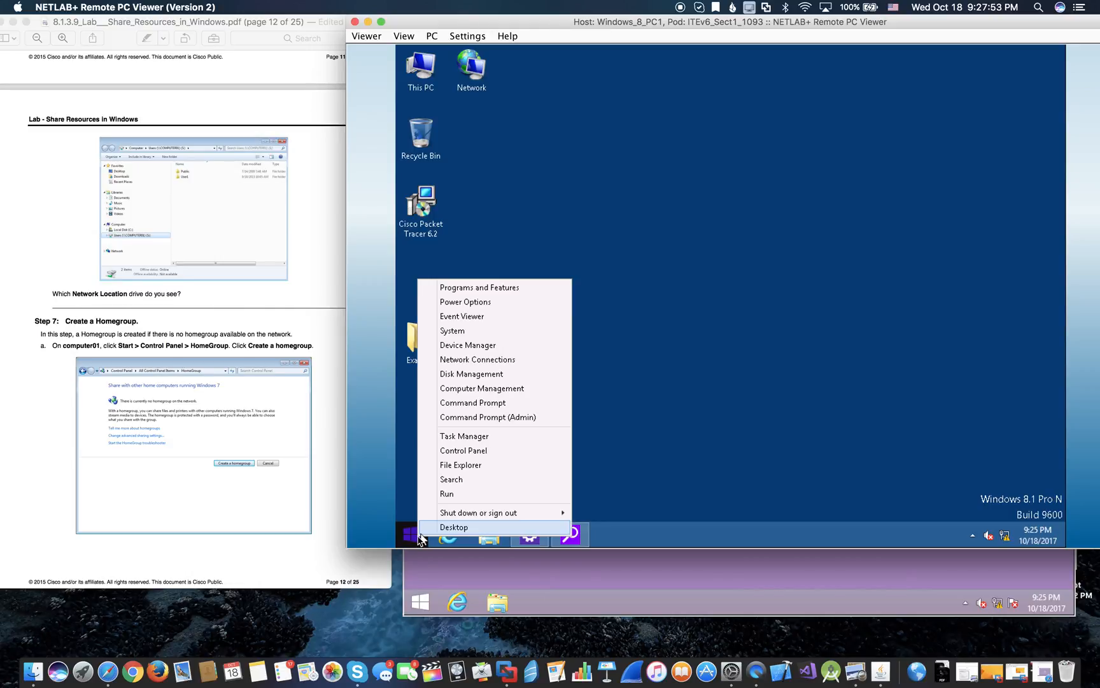
{"action": "left_click", "coordinate": [472, 451]}
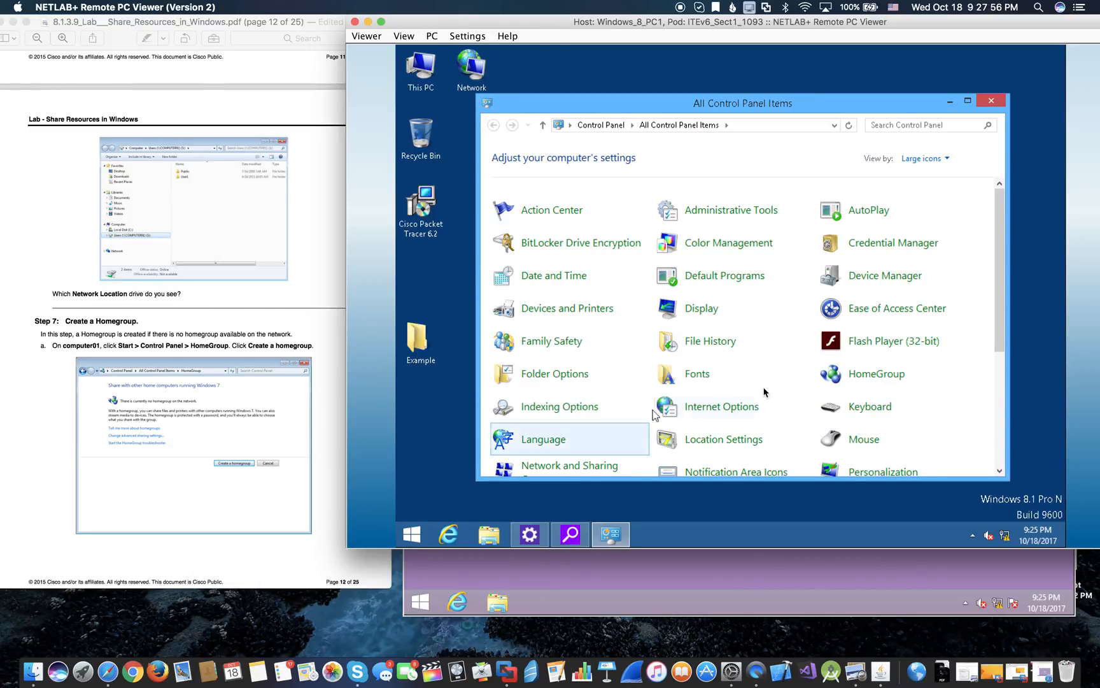
{"action": "left_click", "coordinate": [859, 380]}
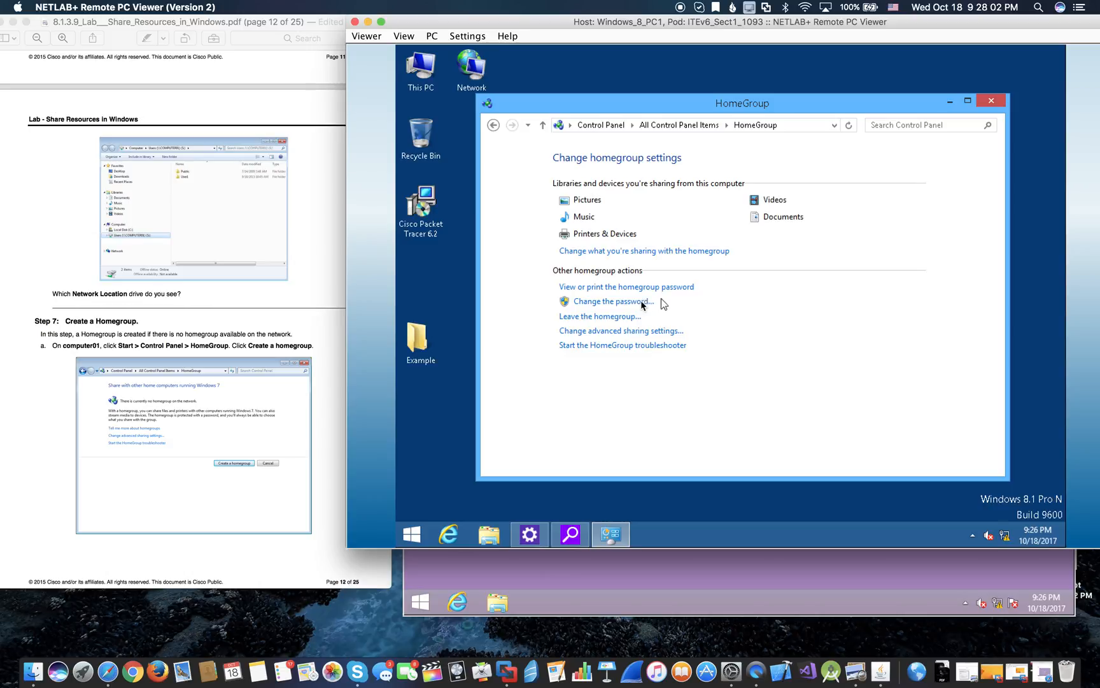
{"action": "left_click", "coordinate": [607, 347]}
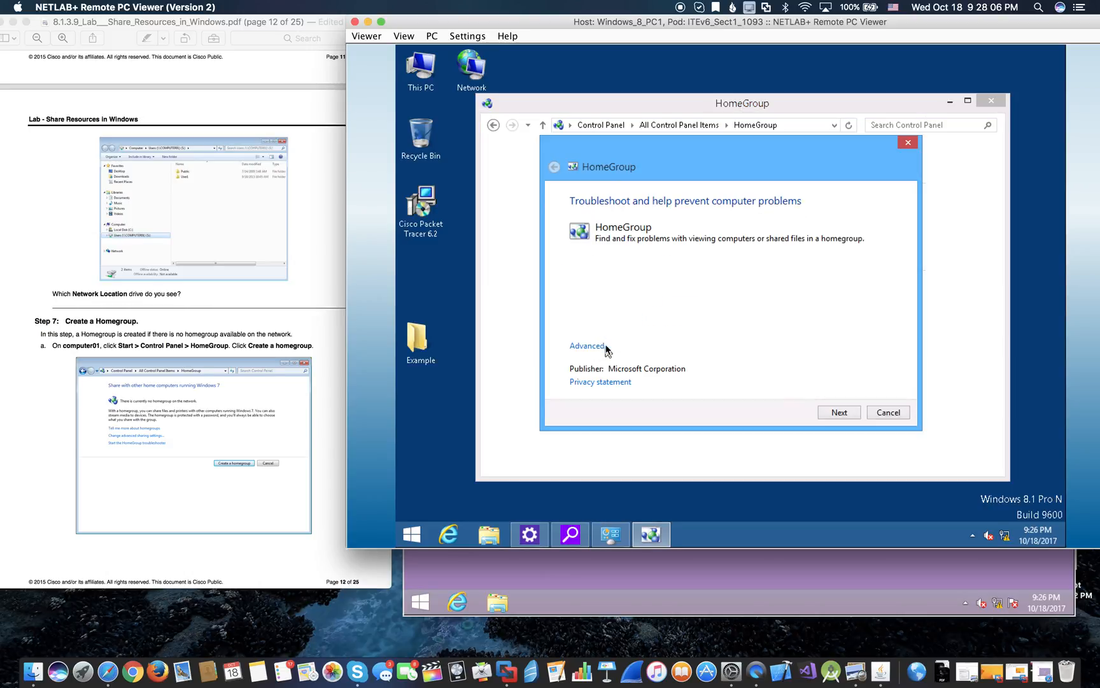
{"action": "left_click", "coordinate": [905, 144]}
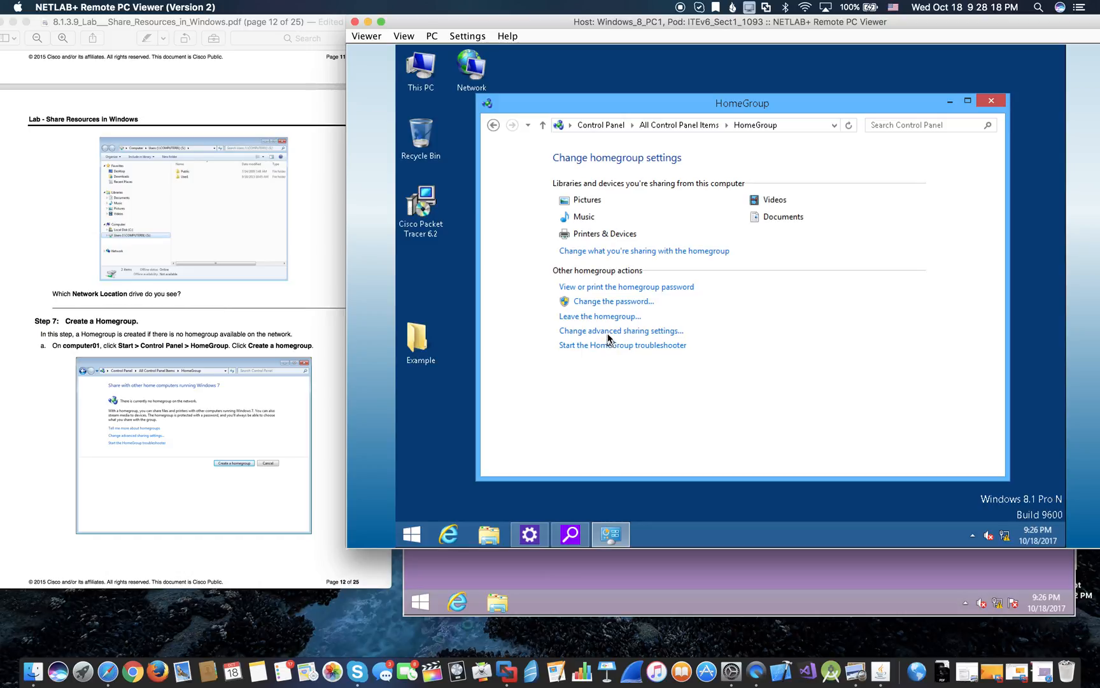
{"action": "left_click", "coordinate": [608, 316]}
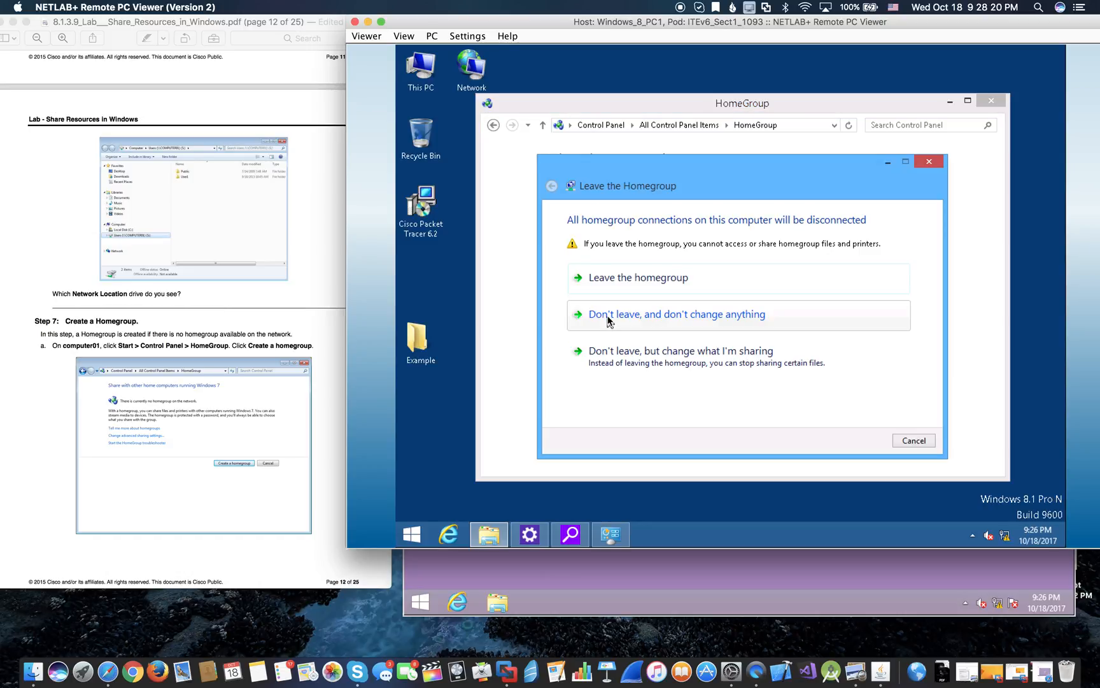
{"action": "left_click", "coordinate": [648, 287]}
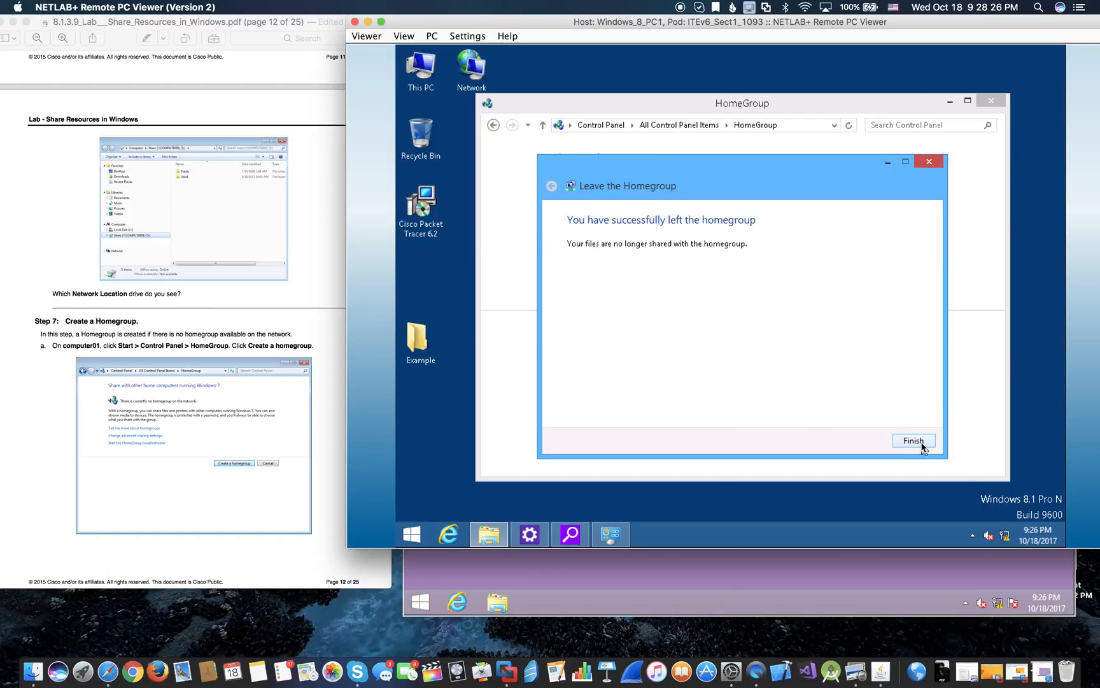
{"action": "left_click", "coordinate": [921, 445]}
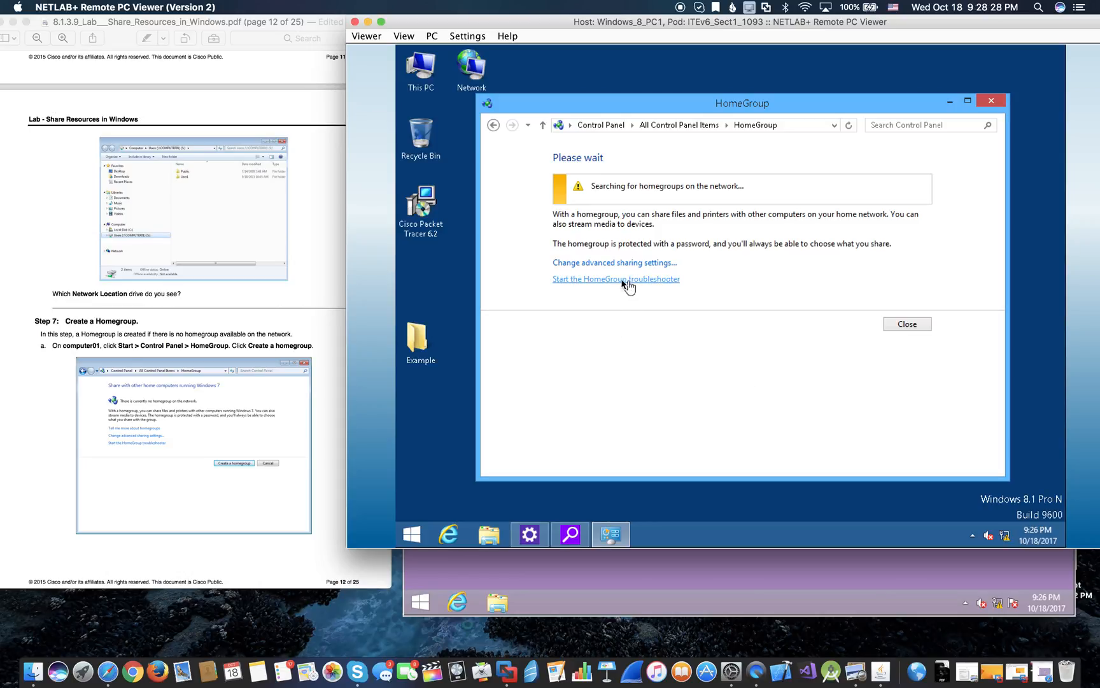
- Create a new homegroup on PC1 with Documents set to Shared, then close HomeGroup
{"action": "left_click", "coordinate": [918, 326]}
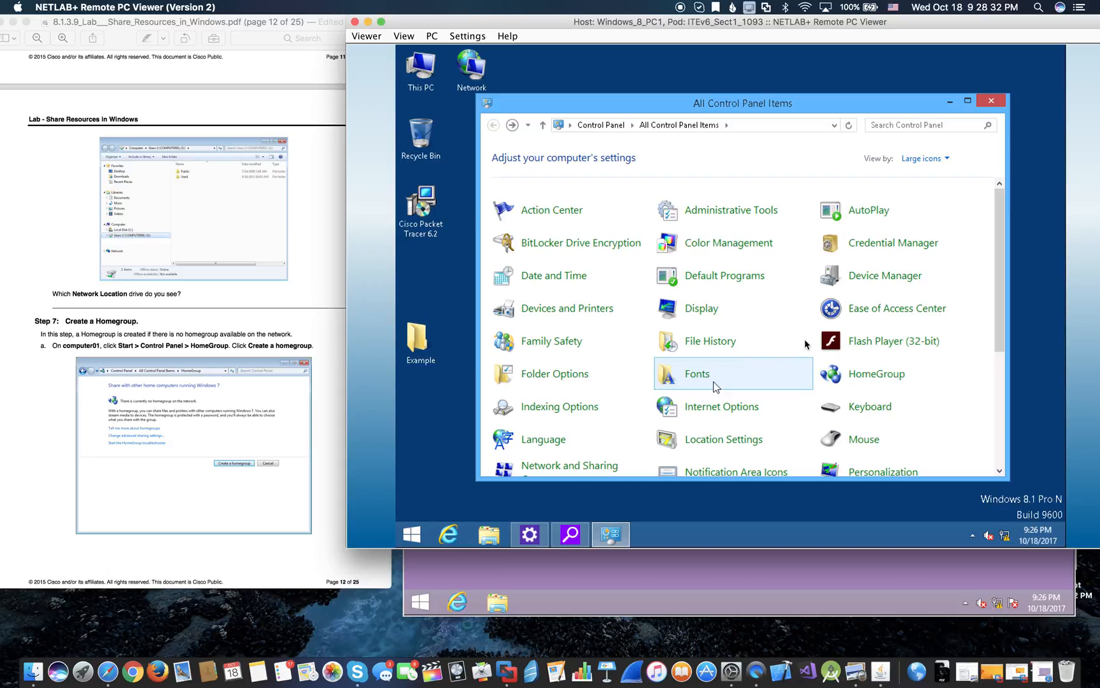
{"action": "left_click", "coordinate": [853, 380]}
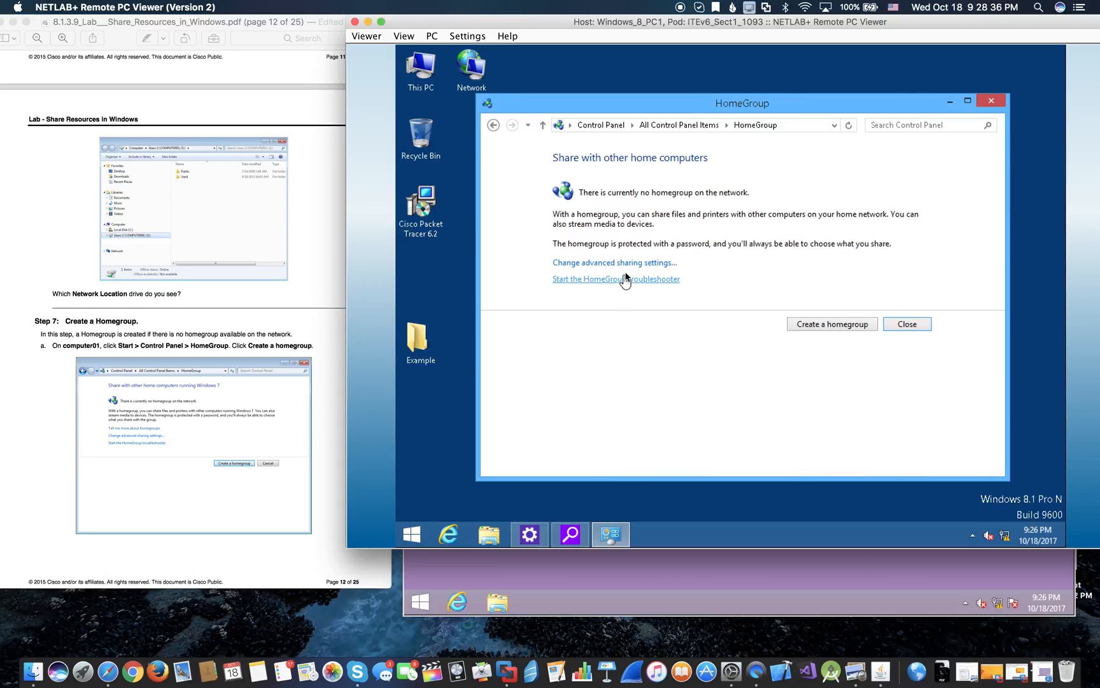
{"action": "left_click", "coordinate": [812, 326]}
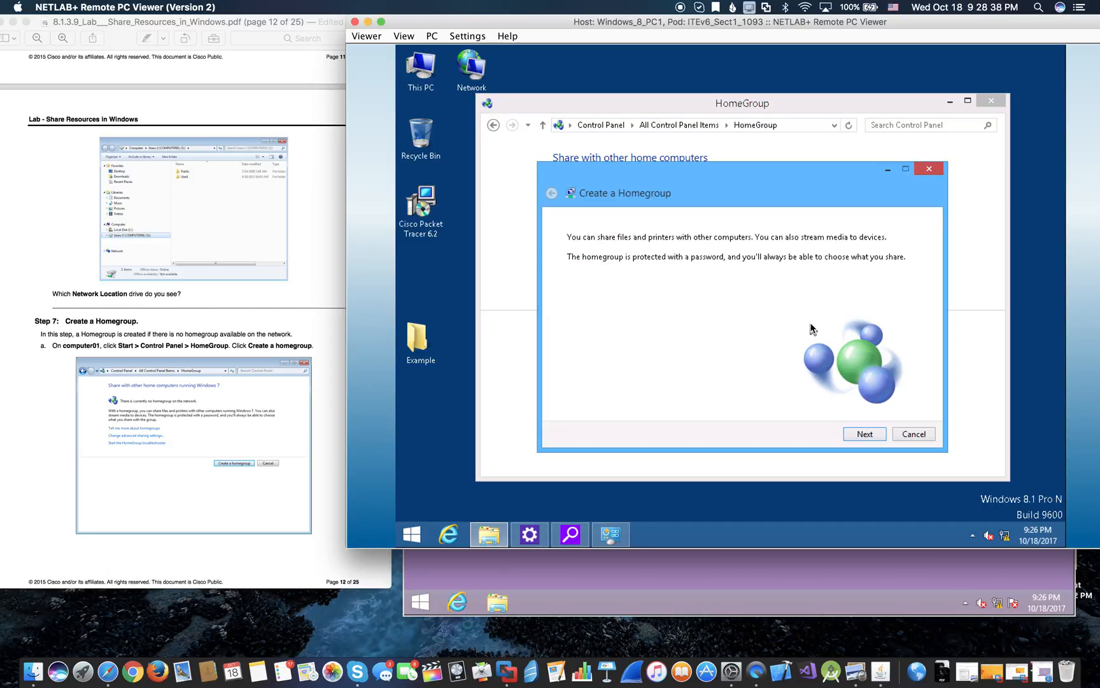
{"action": "left_click", "coordinate": [864, 435]}
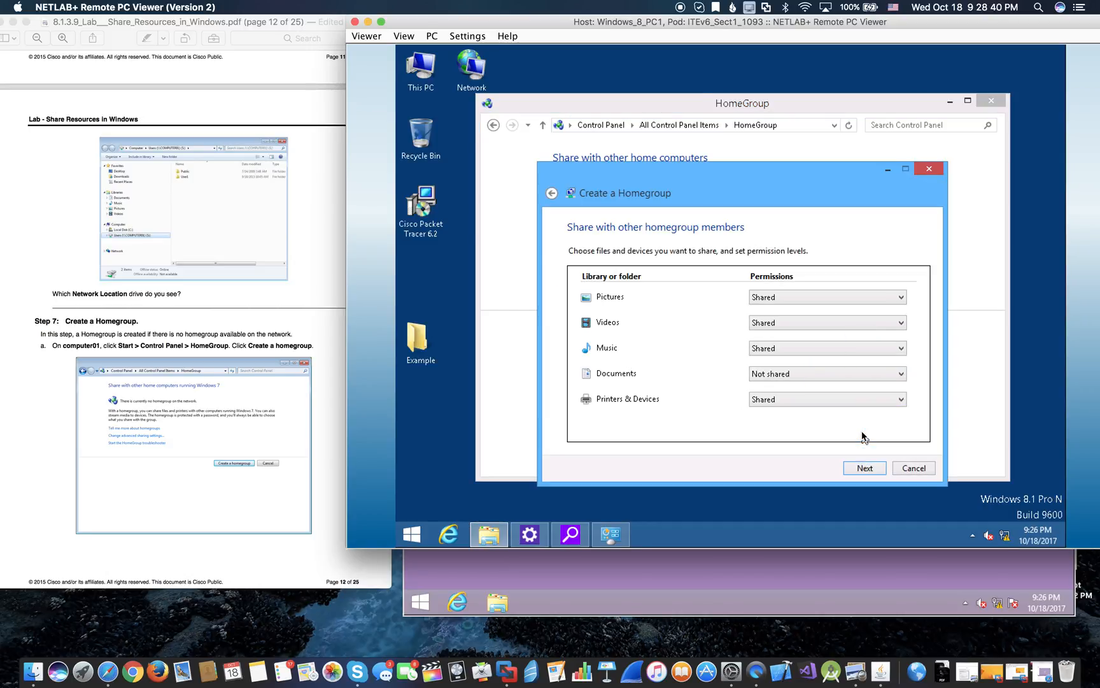
{"action": "left_click", "coordinate": [788, 375]}
{"action": "left_click", "coordinate": [780, 388]}
{"action": "left_click", "coordinate": [870, 469]}
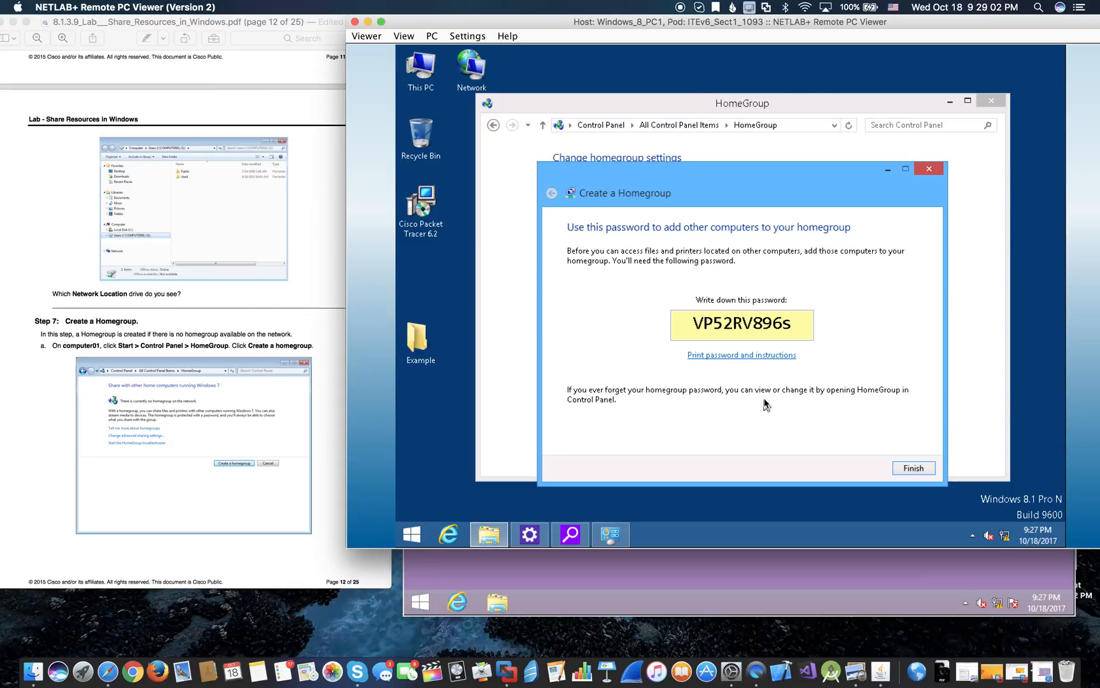
{"action": "left_click", "coordinate": [911, 470]}
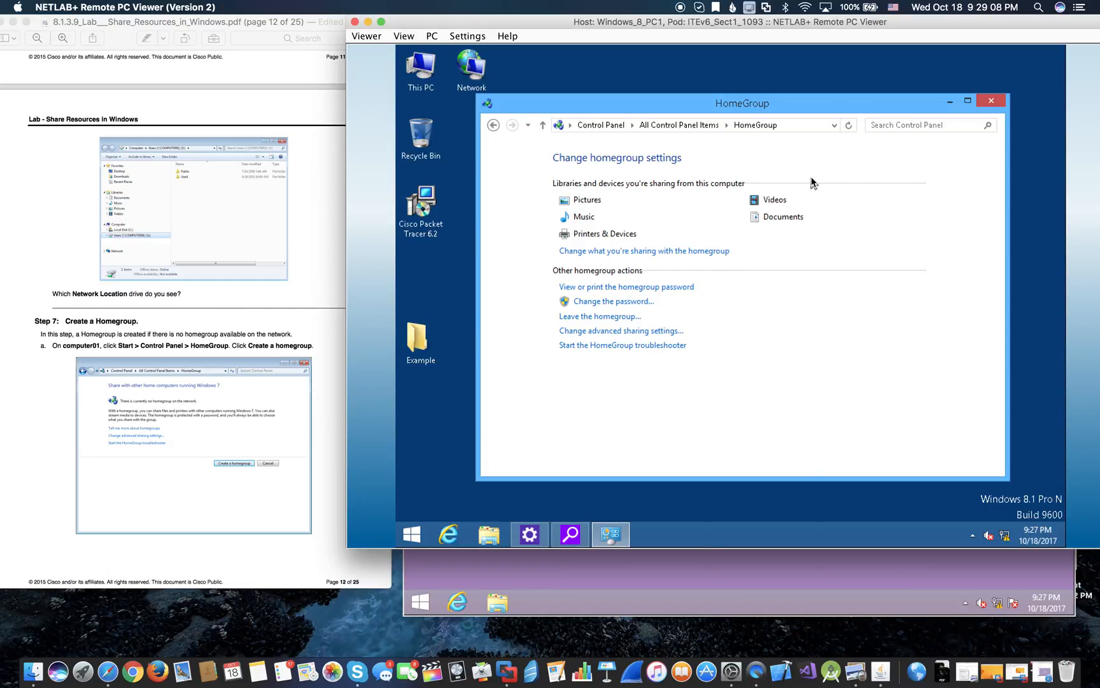
{"action": "left_click", "coordinate": [991, 102]}
- Bring PC2's desktop forward via Start's Desktop tile and open This PC
{"action": "left_click", "coordinate": [608, 578]}
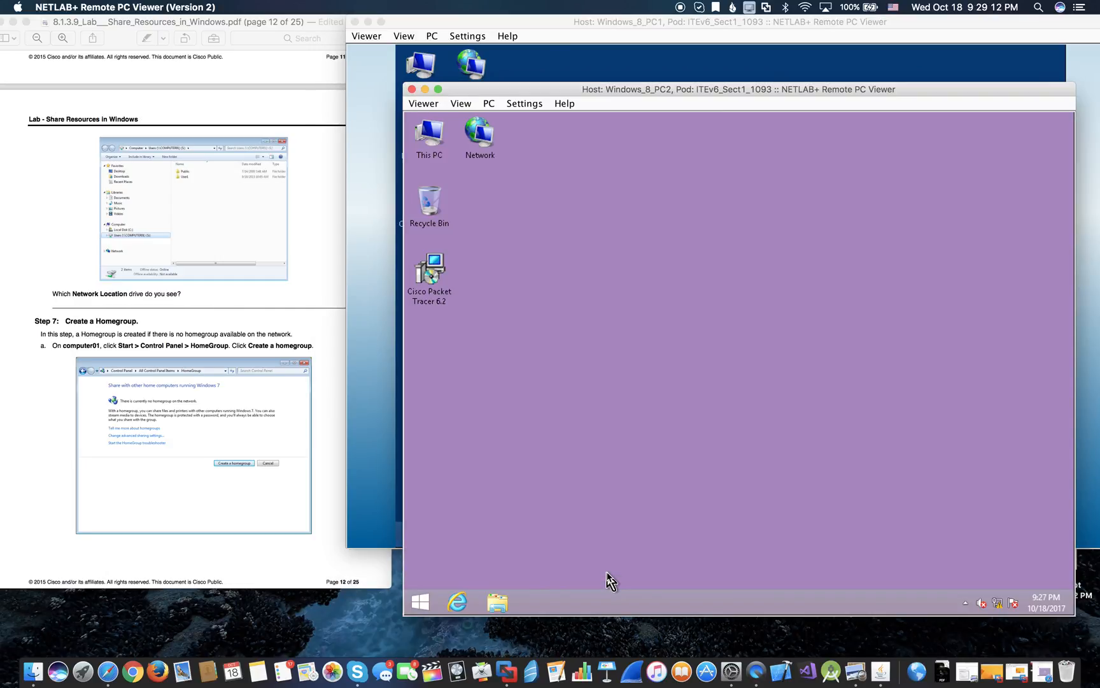
{"action": "left_click", "coordinate": [429, 609]}
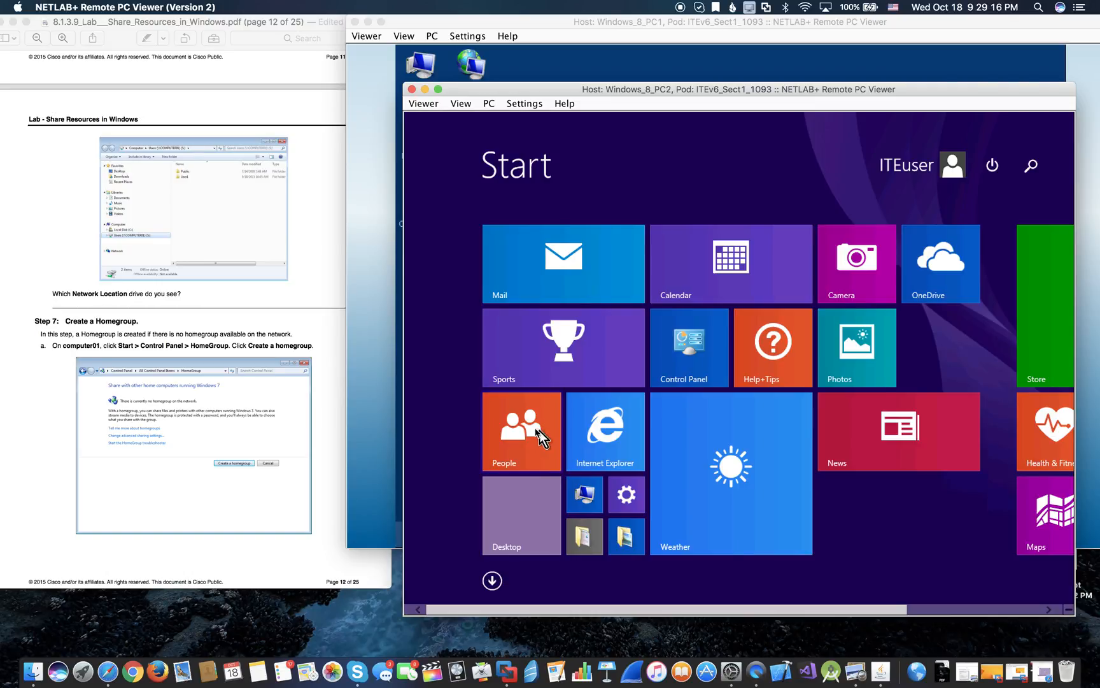
{"action": "left_click", "coordinate": [530, 499]}
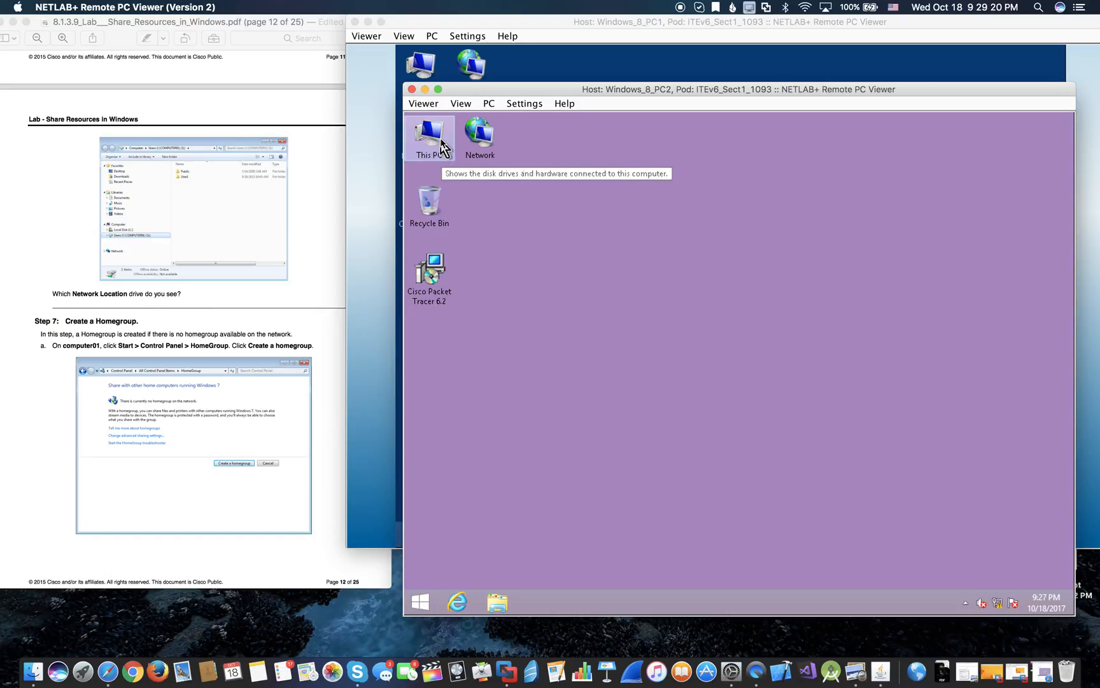
{"action": "double_click", "coordinate": [442, 141]}
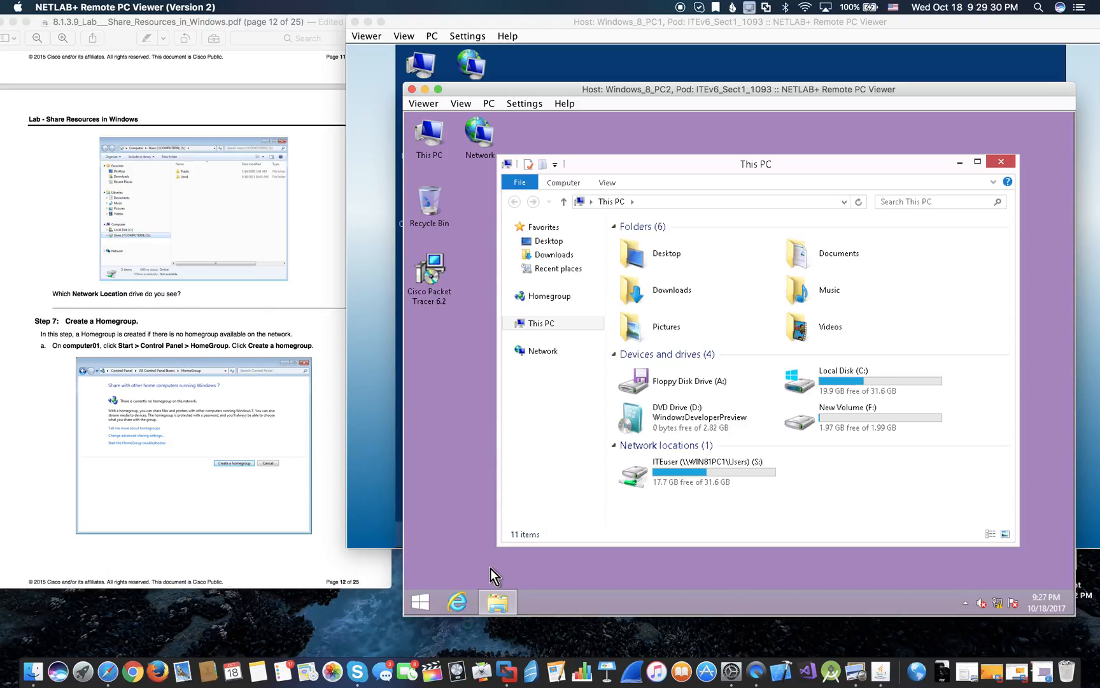
{"action": "scroll", "coordinate": [404, 512], "scroll_direction": "down", "scroll_amount": 10}
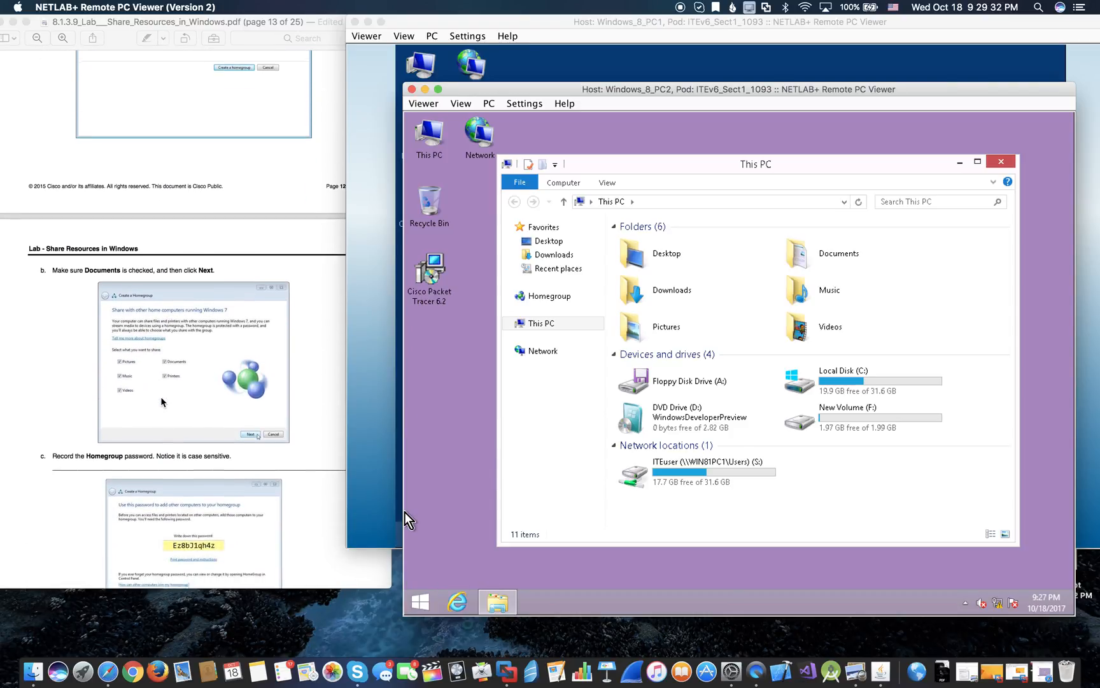
{"action": "scroll", "coordinate": [404, 513], "scroll_direction": "down", "scroll_amount": 2}
{"action": "scroll", "coordinate": [404, 513], "scroll_direction": "down", "scroll_amount": 20}
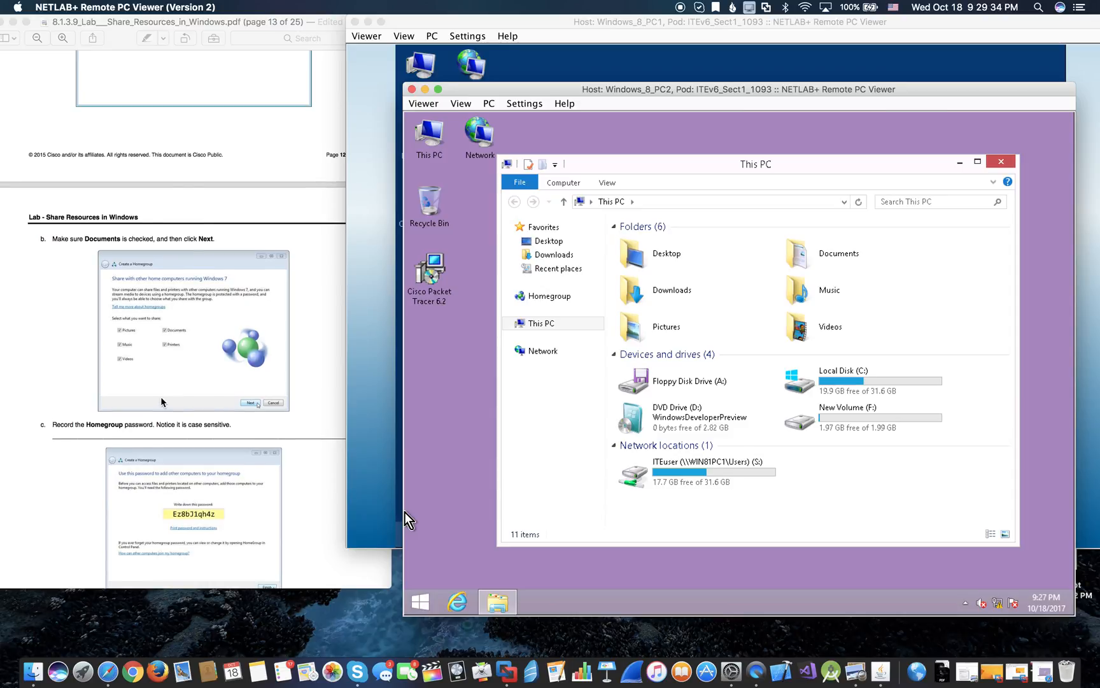
{"action": "scroll", "coordinate": [161, 401], "scroll_direction": "down", "scroll_amount": 9}
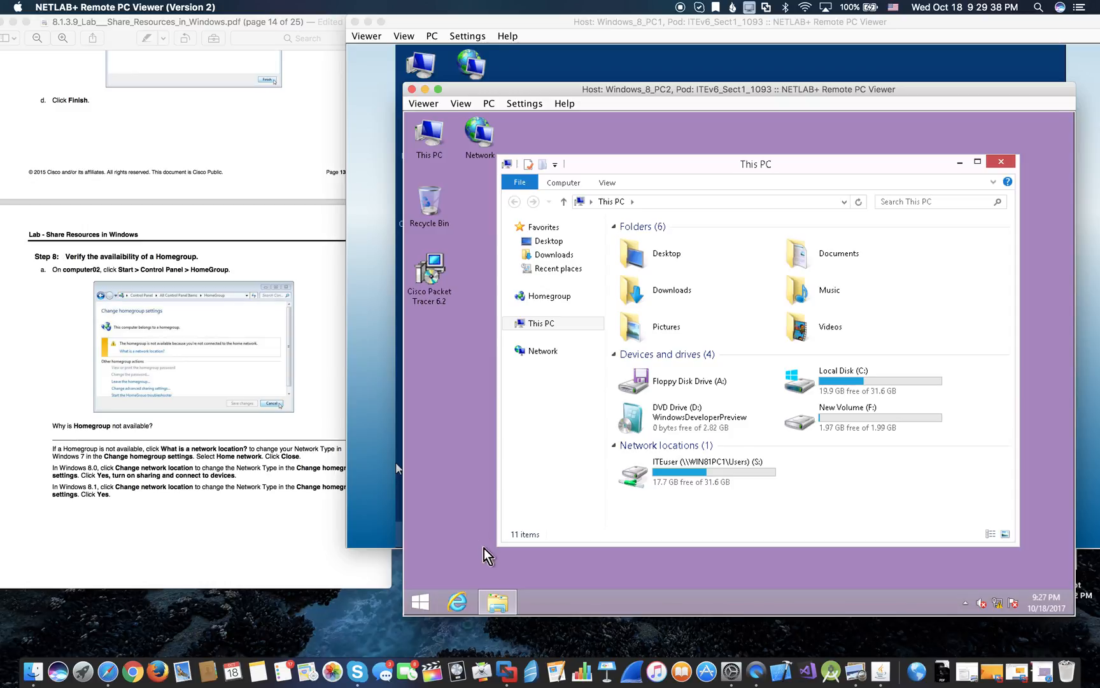
{"action": "scroll", "coordinate": [301, 441], "scroll_direction": "down", "scroll_amount": 1}
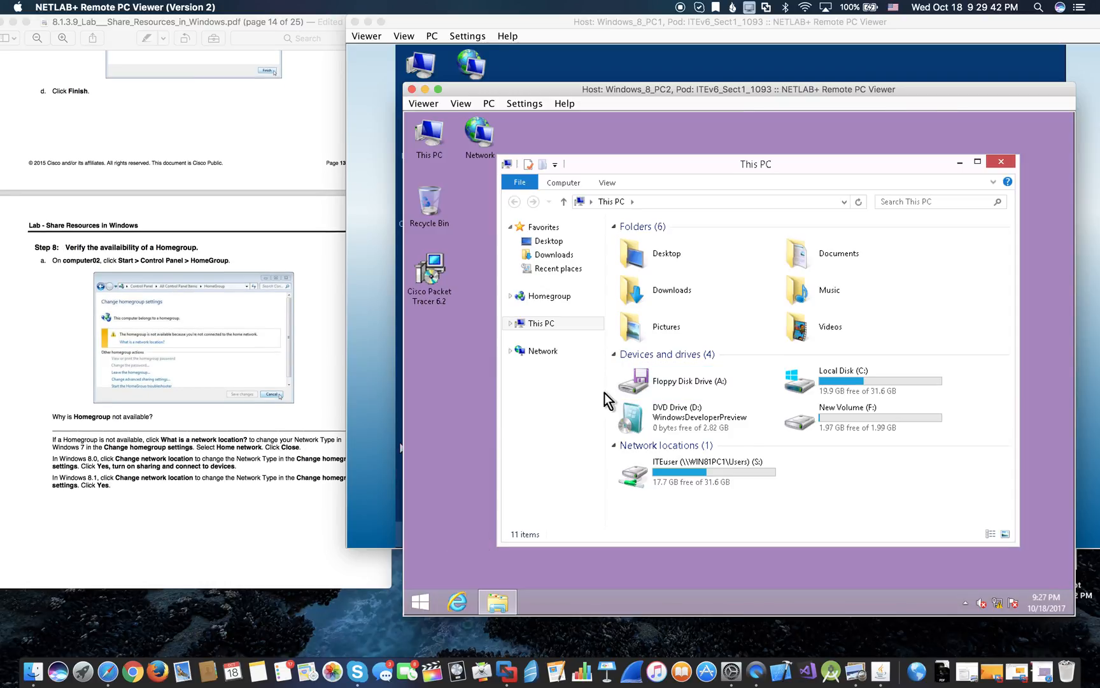
- Open HomeGroup from PC2's Control Panel and choose Join now for the detected homegroup
{"action": "right_click", "coordinate": [433, 599]}
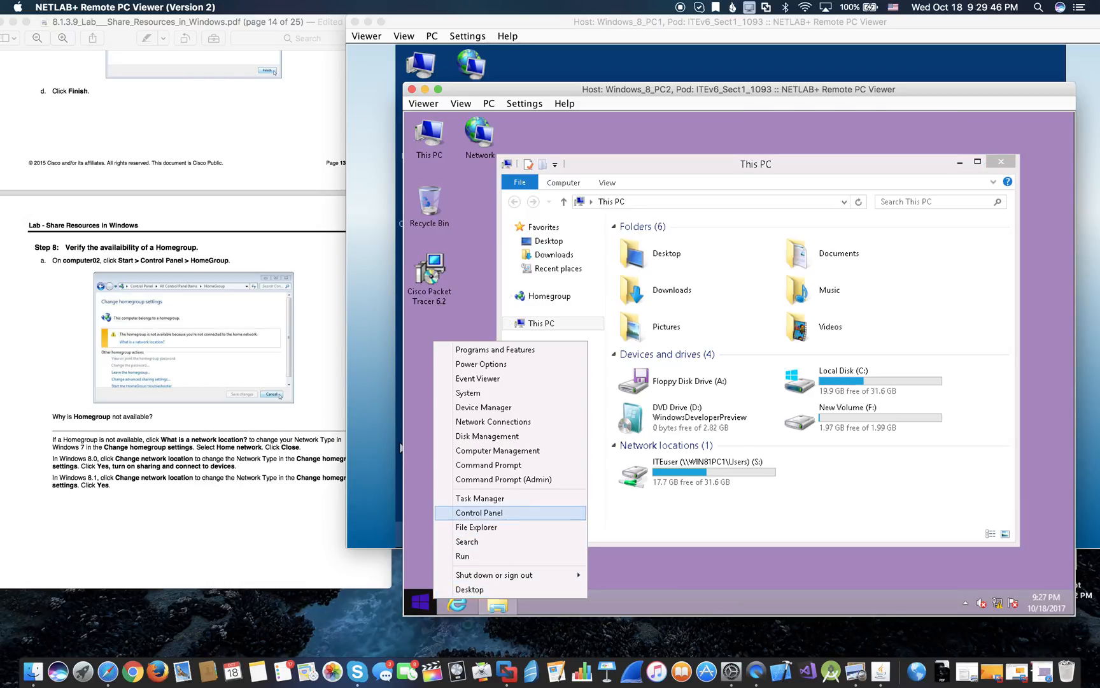
{"action": "left_click", "coordinate": [506, 515]}
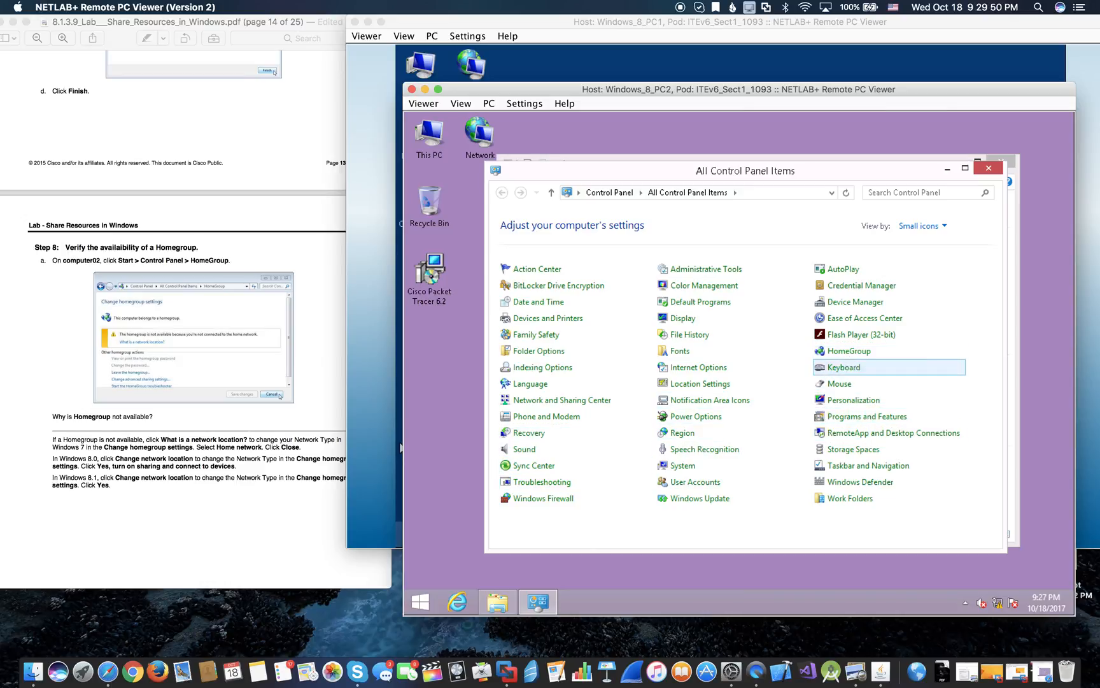
{"action": "left_click", "coordinate": [848, 353]}
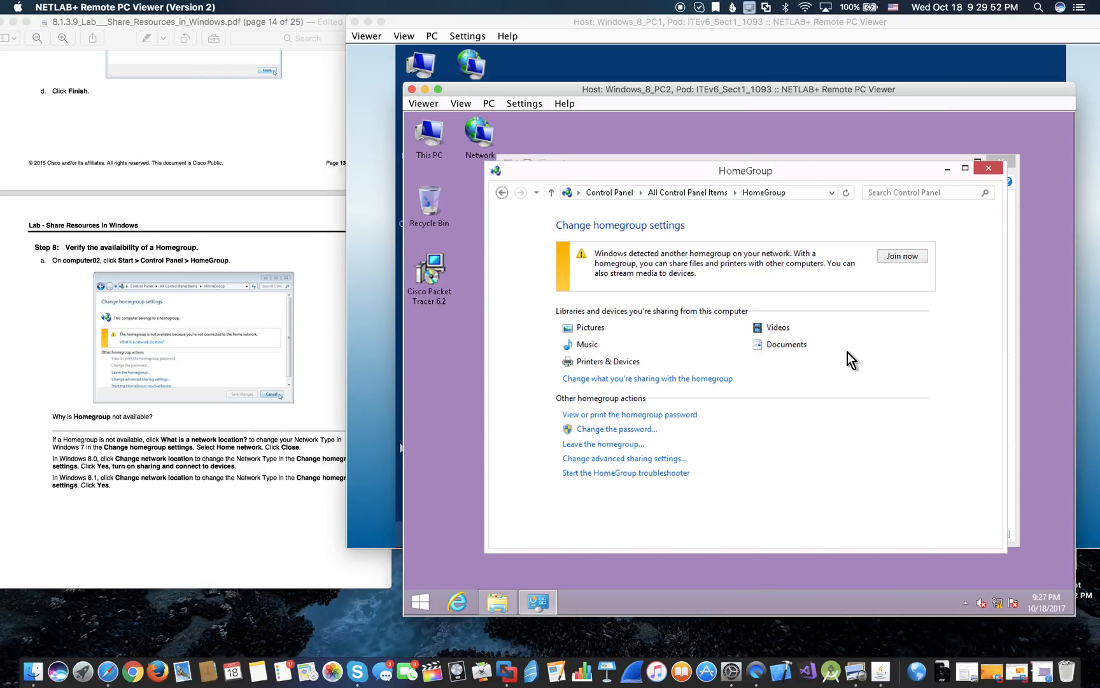
{"action": "left_click", "coordinate": [917, 258]}
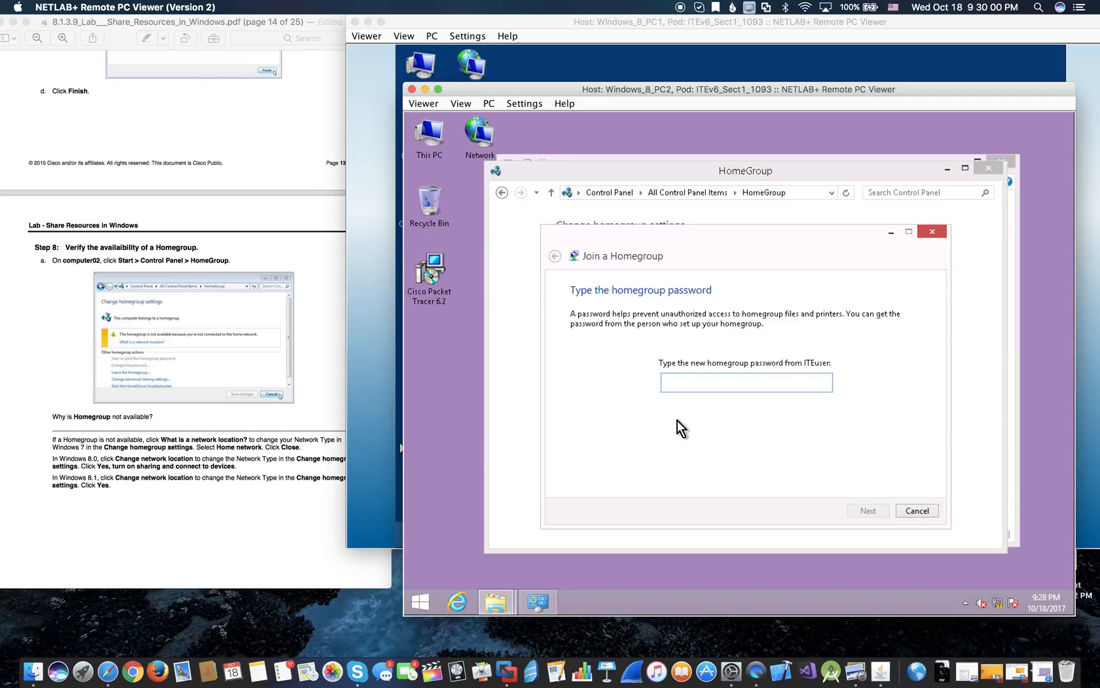
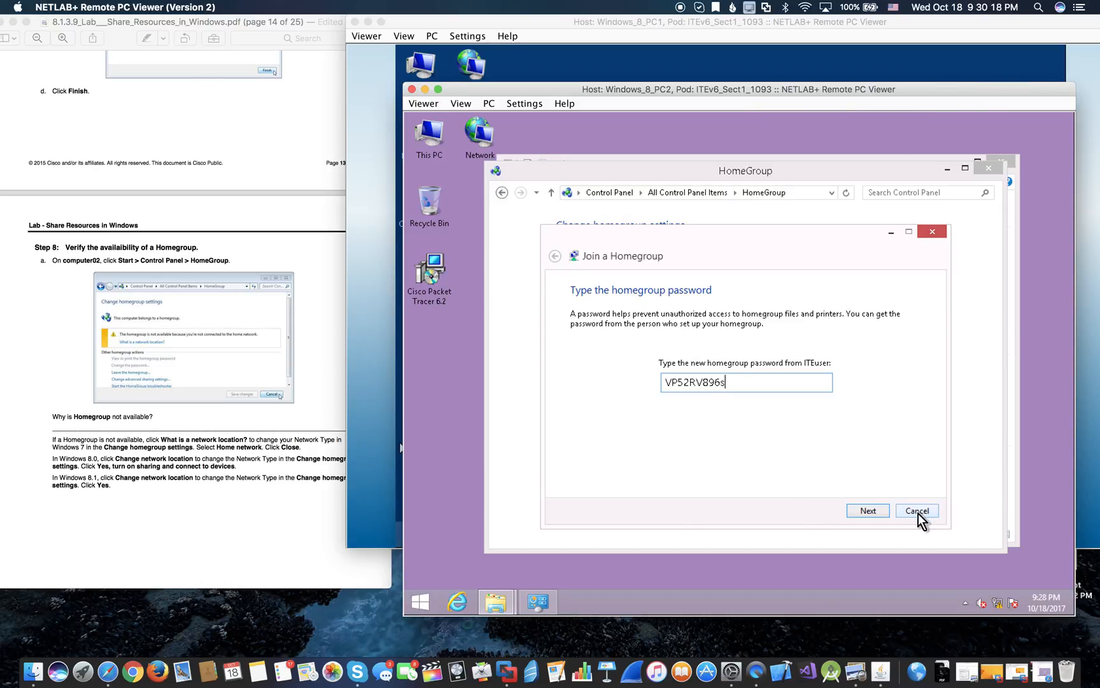
- Finish entering the homegroup password to join, then close the confirmation and HomeGroup settings window
{"action": "left_click", "coordinate": [878, 516]}
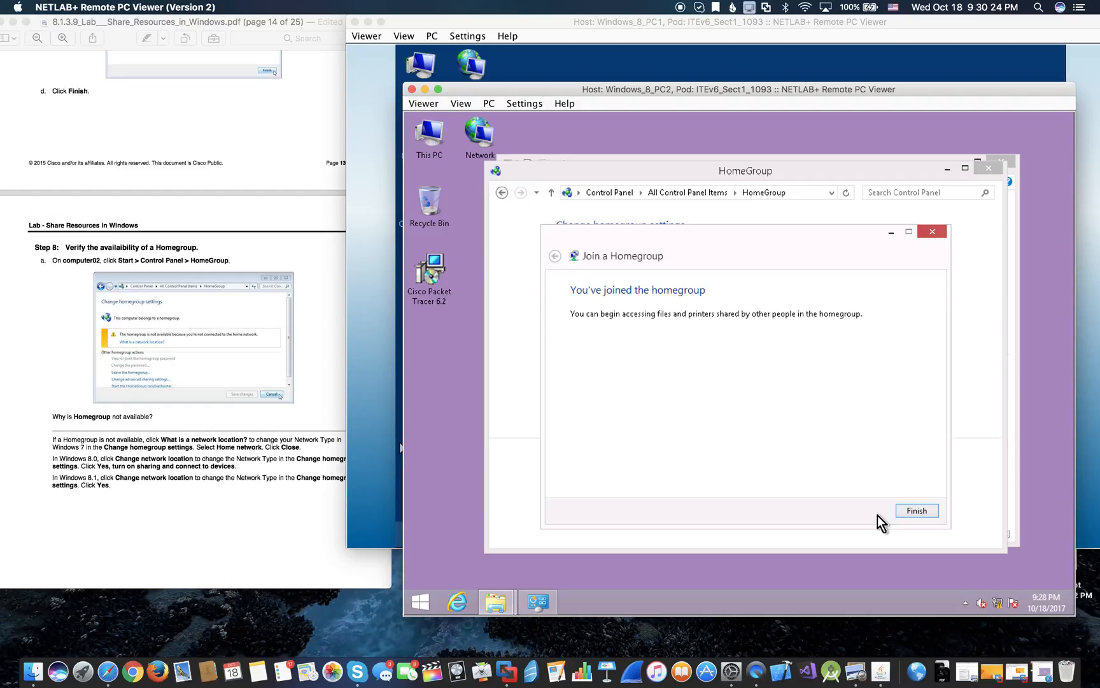
{"action": "left_click", "coordinate": [931, 228]}
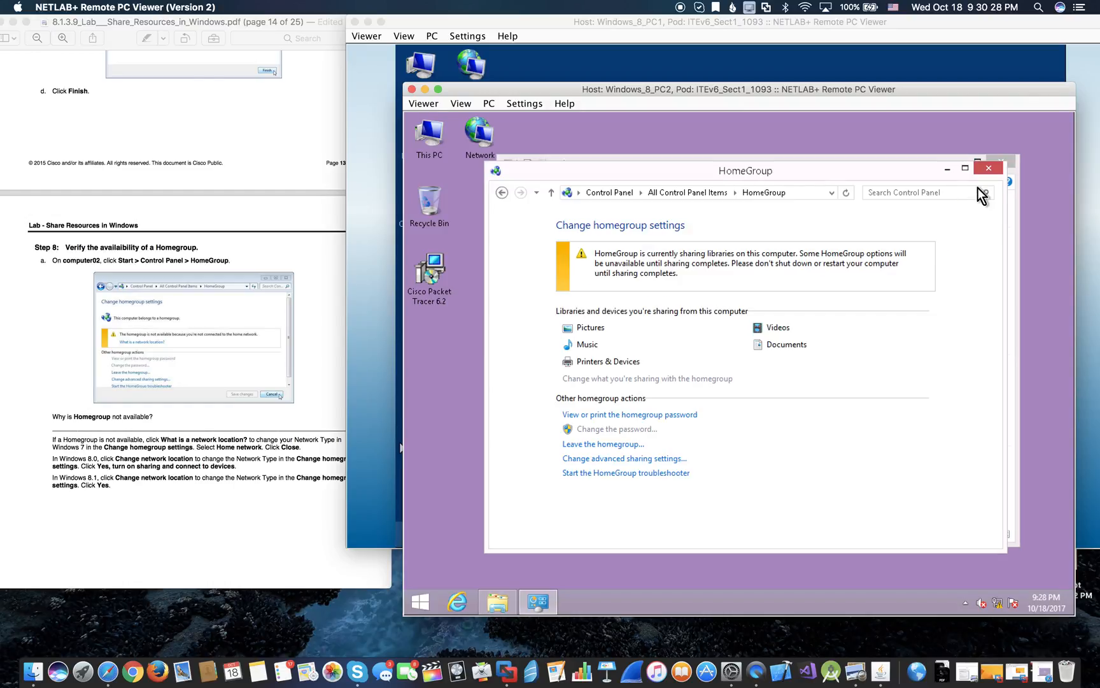
{"action": "left_click", "coordinate": [987, 168]}
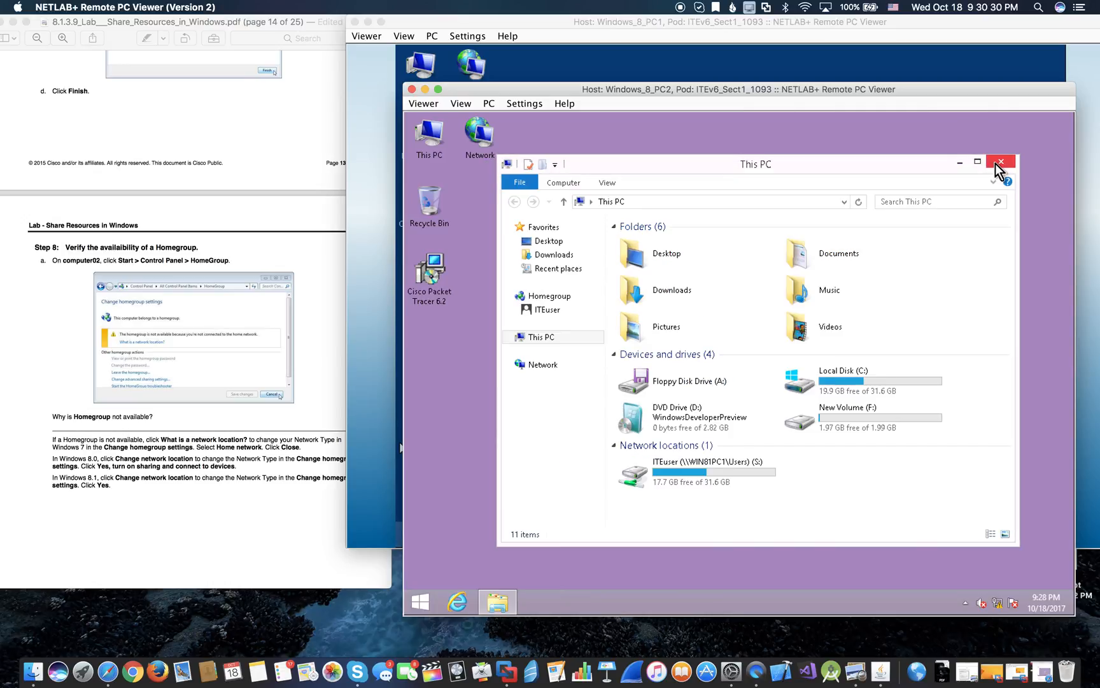
- Close PC2's This PC window and bring PC1's remote desktop to the front
{"action": "left_click", "coordinate": [998, 163]}
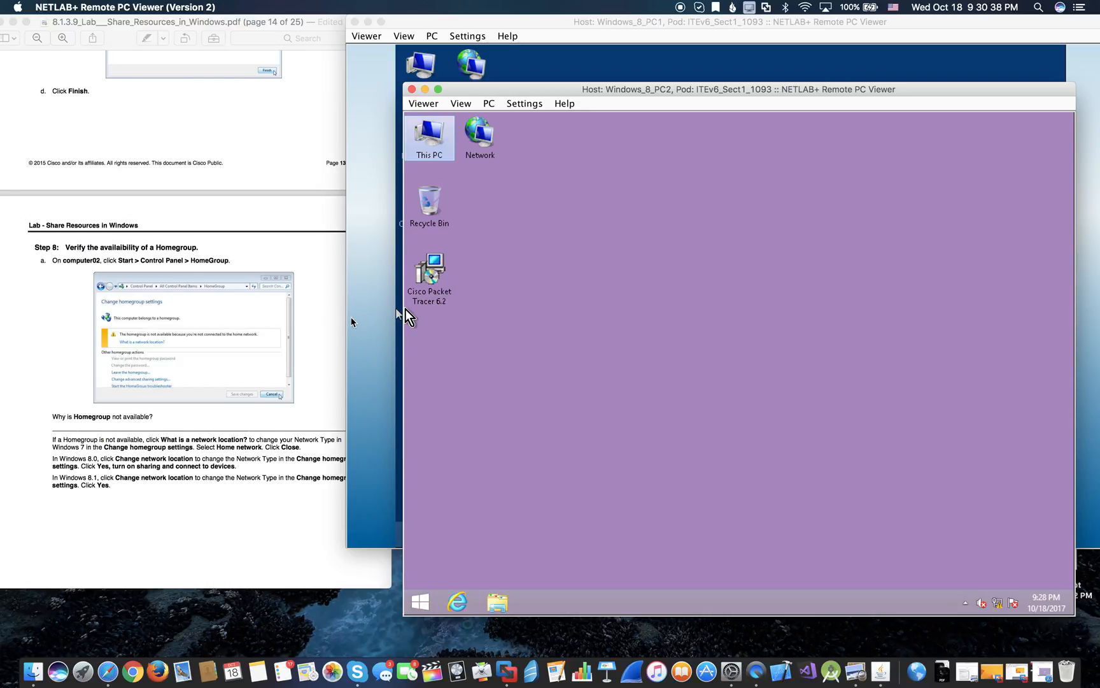
{"action": "scroll", "coordinate": [338, 308], "scroll_direction": "up", "scroll_amount": 3}
{"action": "scroll", "coordinate": [338, 308], "scroll_direction": "up", "scroll_amount": 12}
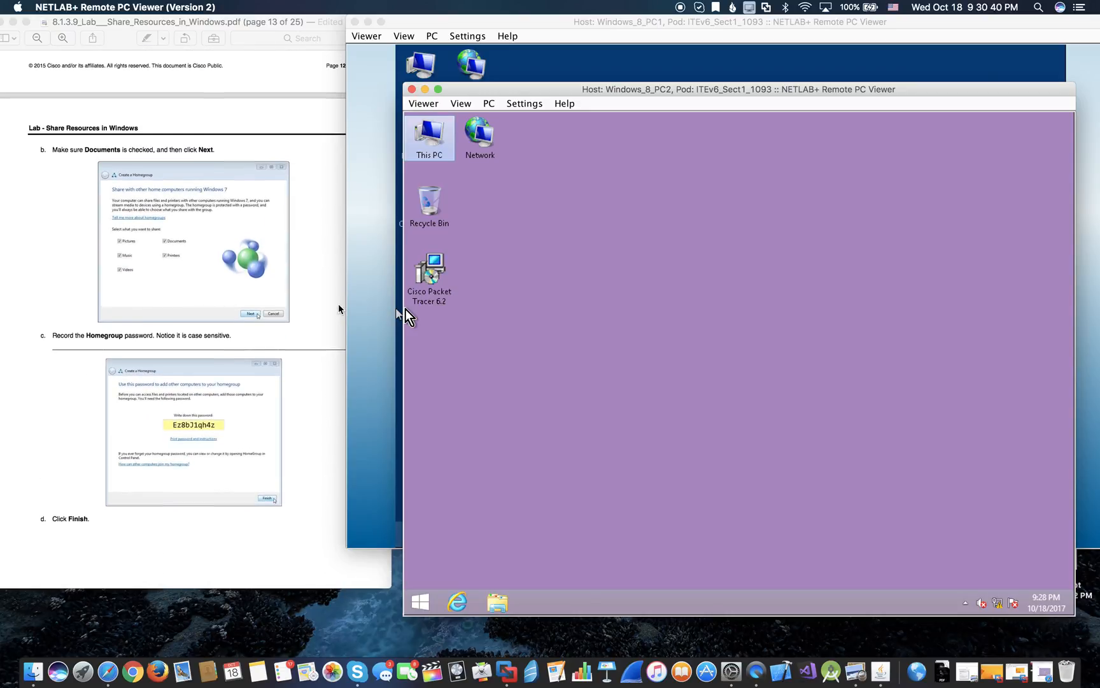
{"action": "left_click", "coordinate": [543, 75]}
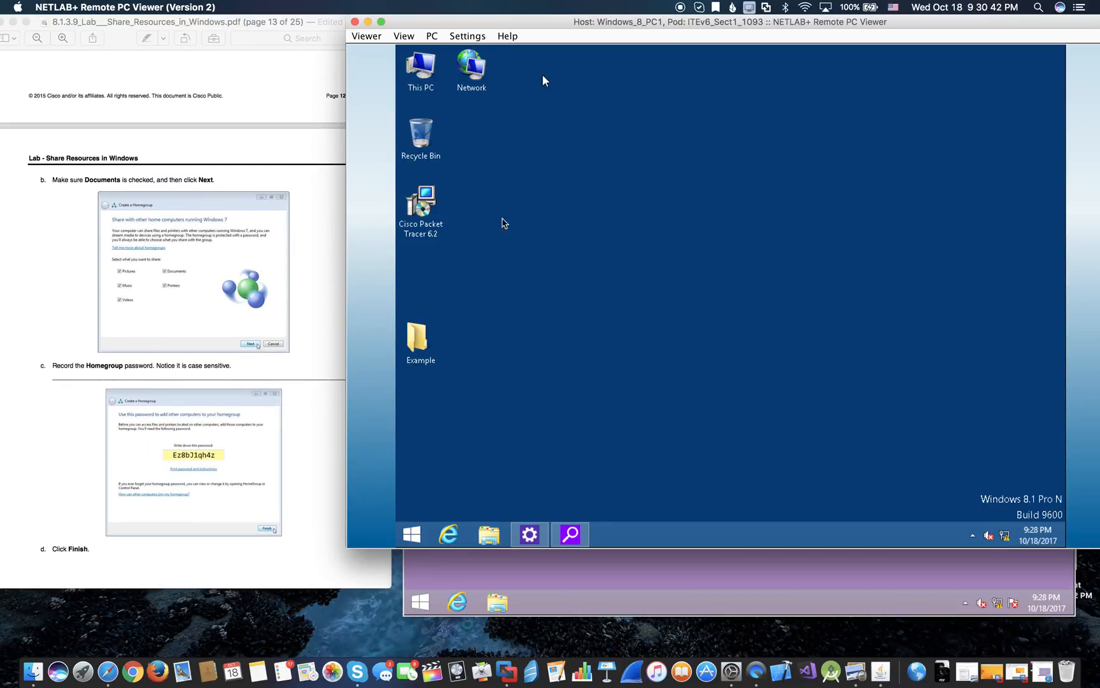
{"action": "left_click", "coordinate": [428, 336]}
{"action": "right_click", "coordinate": [427, 335]}
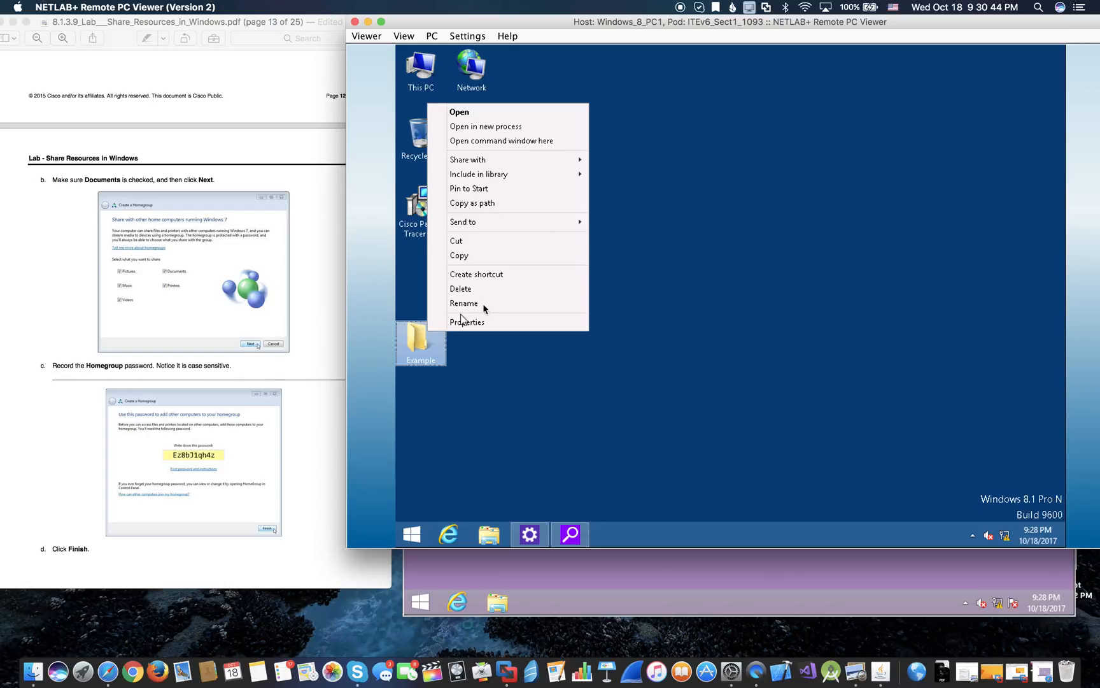
{"action": "left_click", "coordinate": [484, 323]}
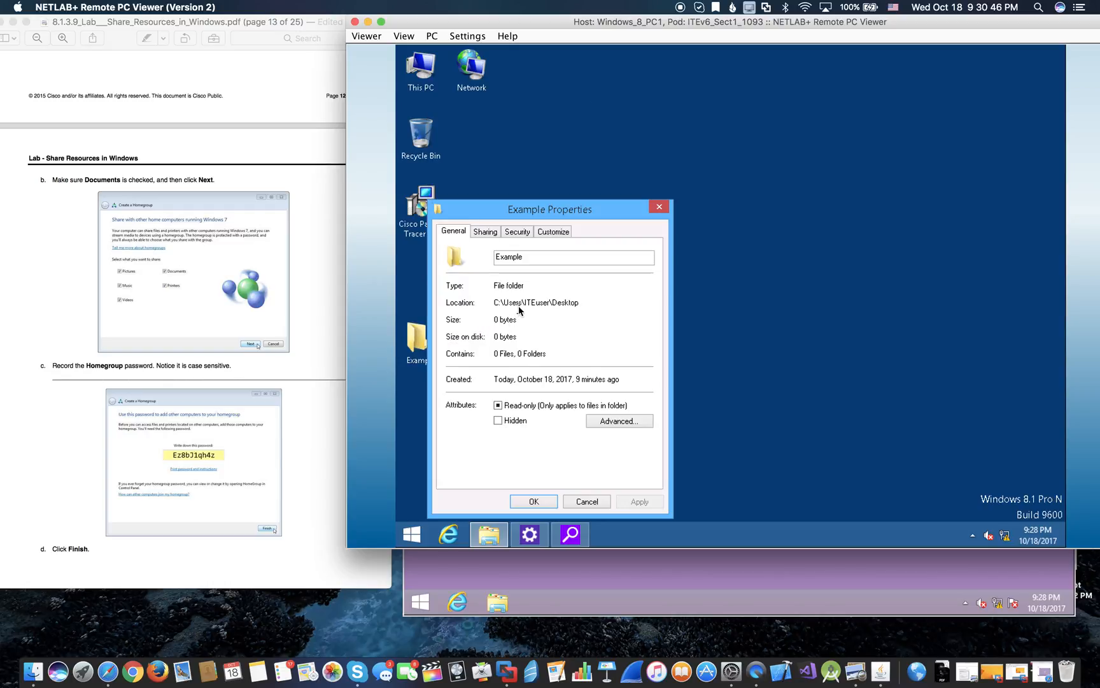
{"action": "left_click", "coordinate": [507, 238]}
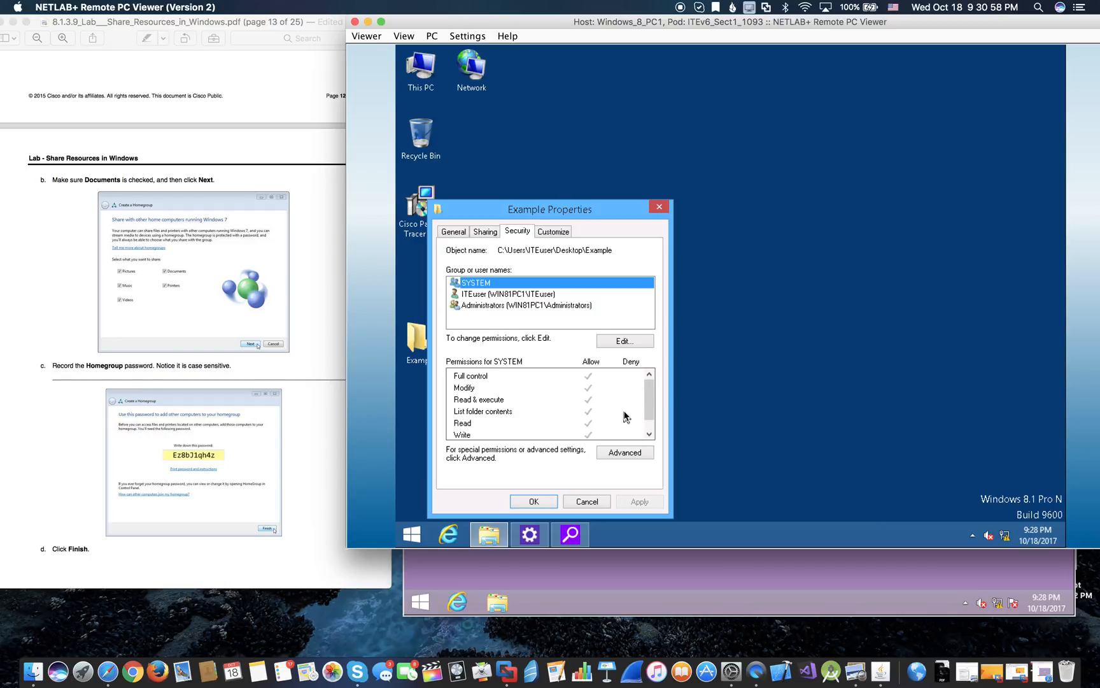
{"action": "left_click", "coordinate": [650, 435]}
{"action": "left_click", "coordinate": [649, 435]}
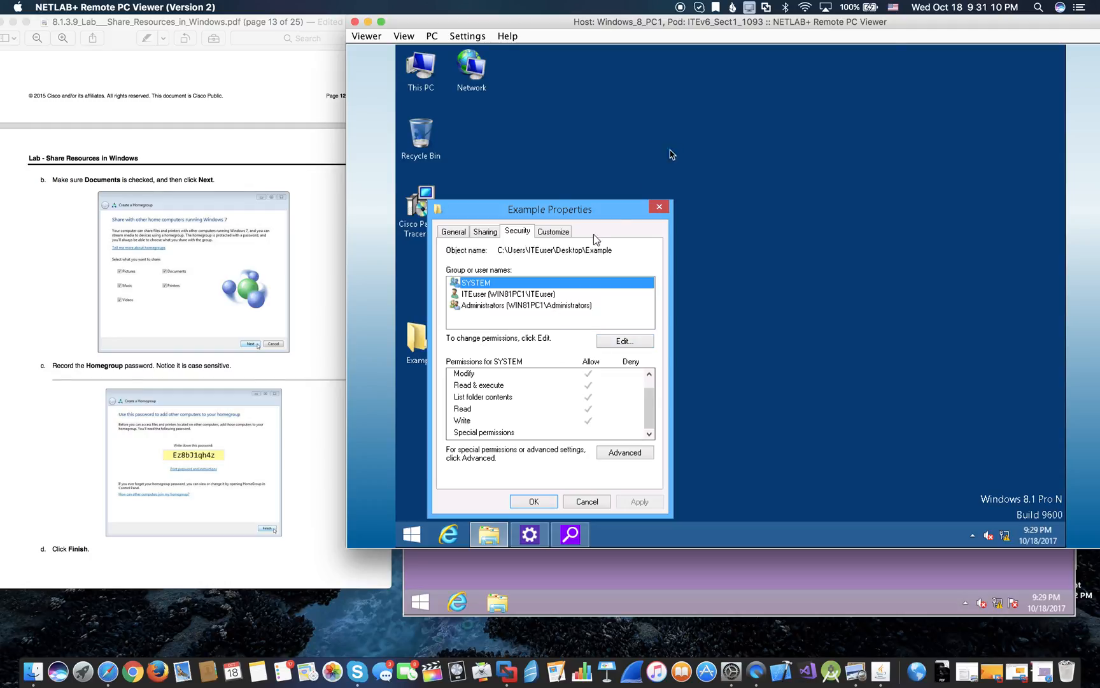
{"action": "left_click", "coordinate": [554, 231]}
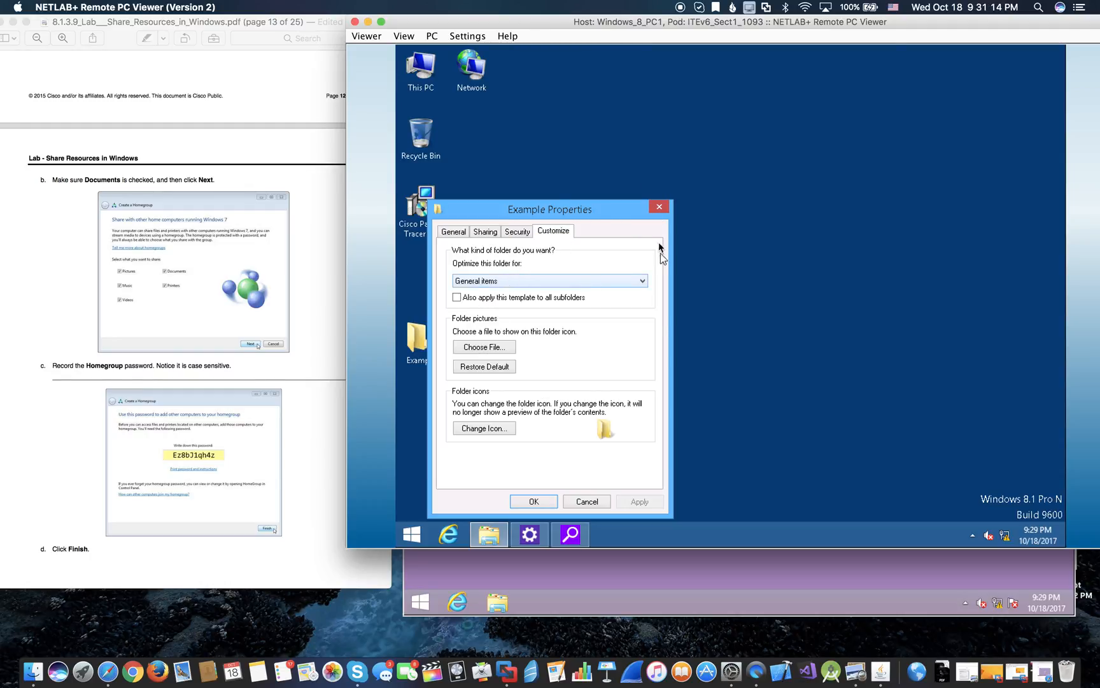
{"action": "left_click", "coordinate": [526, 233]}
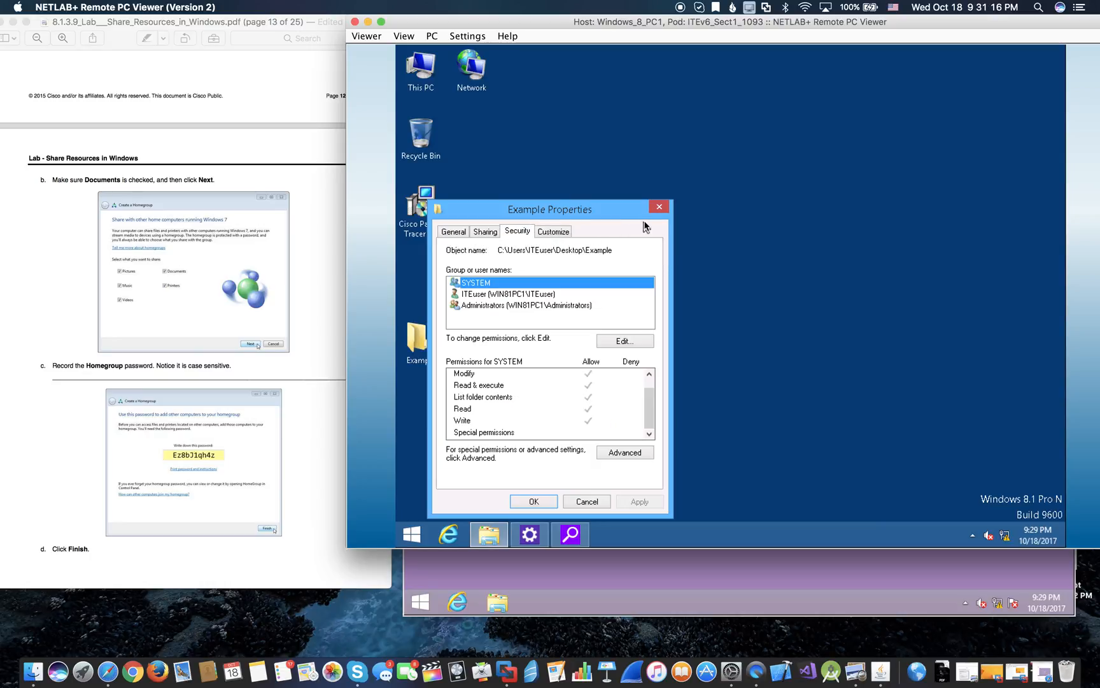
{"action": "left_click", "coordinate": [660, 208]}
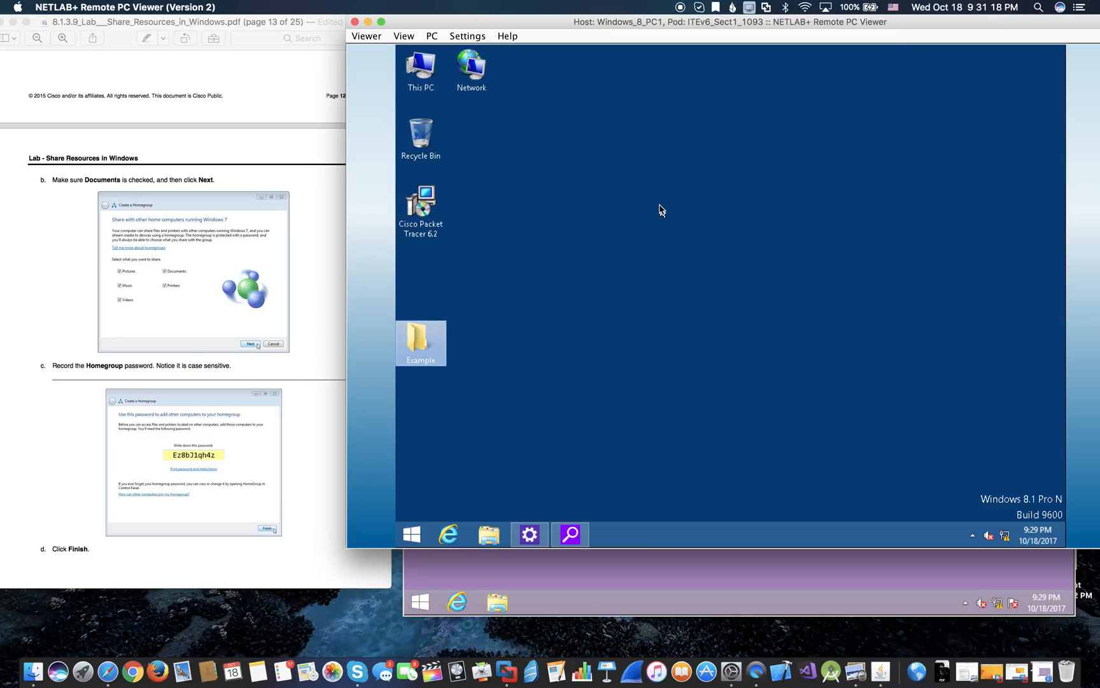
- Open the Example folder on PC1's desktop
{"action": "double_click", "coordinate": [419, 342]}
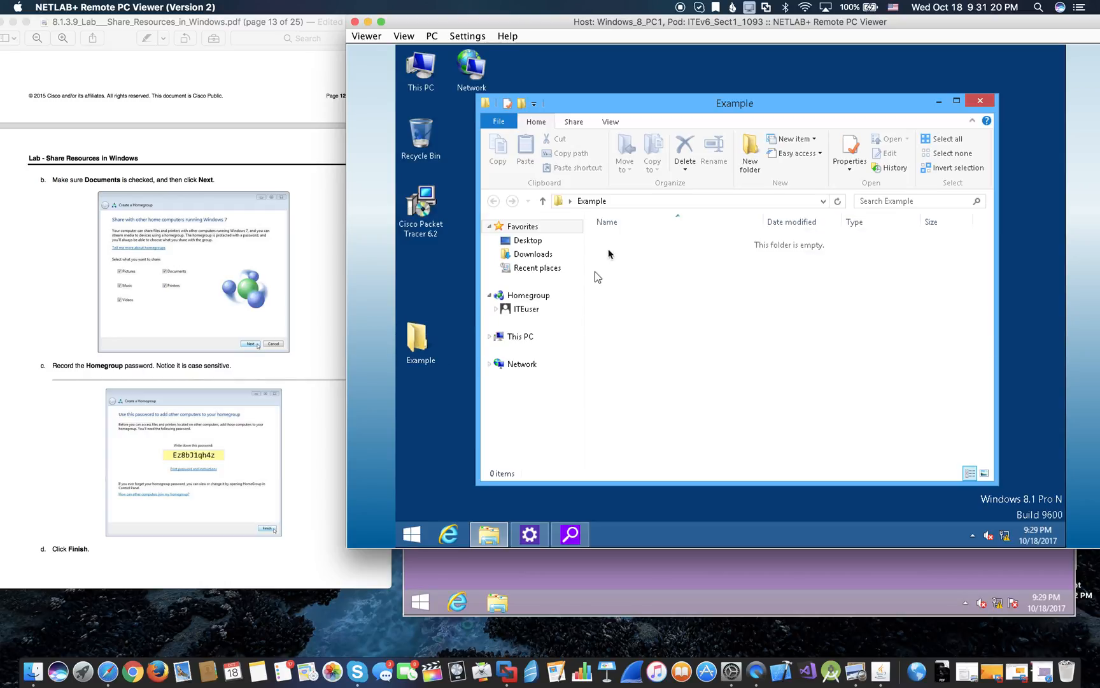
{"action": "right_click", "coordinate": [438, 331]}
{"action": "left_click", "coordinate": [605, 289]}
- Create an empty text document named Example inside it, then switch to PC2's desktop
{"action": "right_click", "coordinate": [638, 252]}
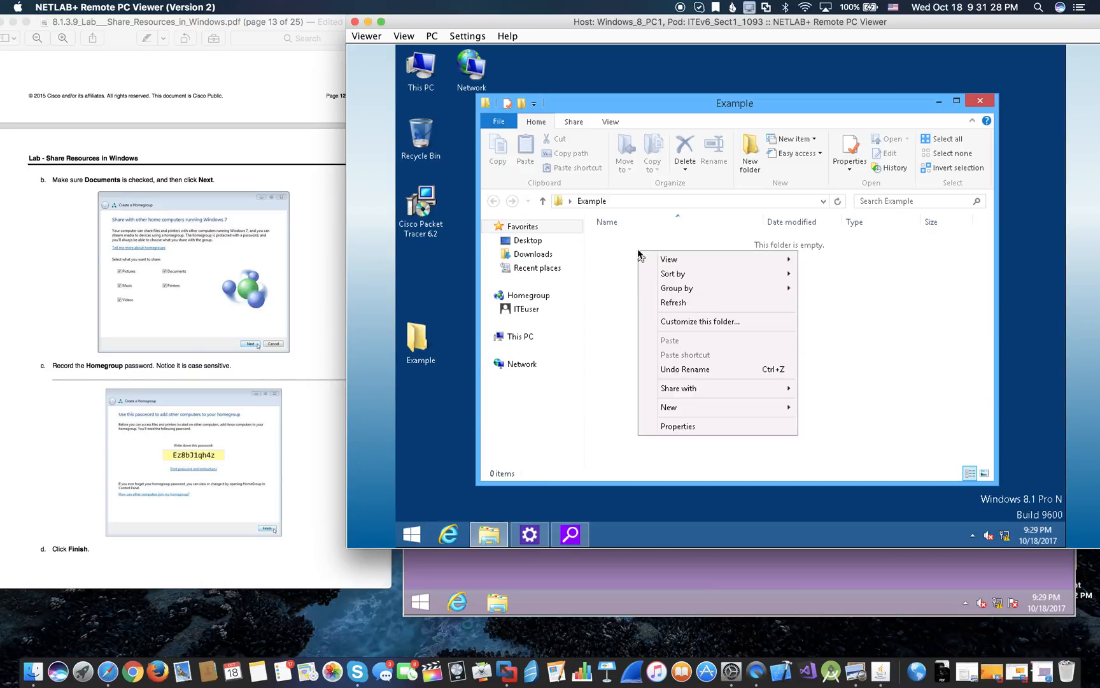
{"action": "mouse_move", "coordinate": [701, 265]}
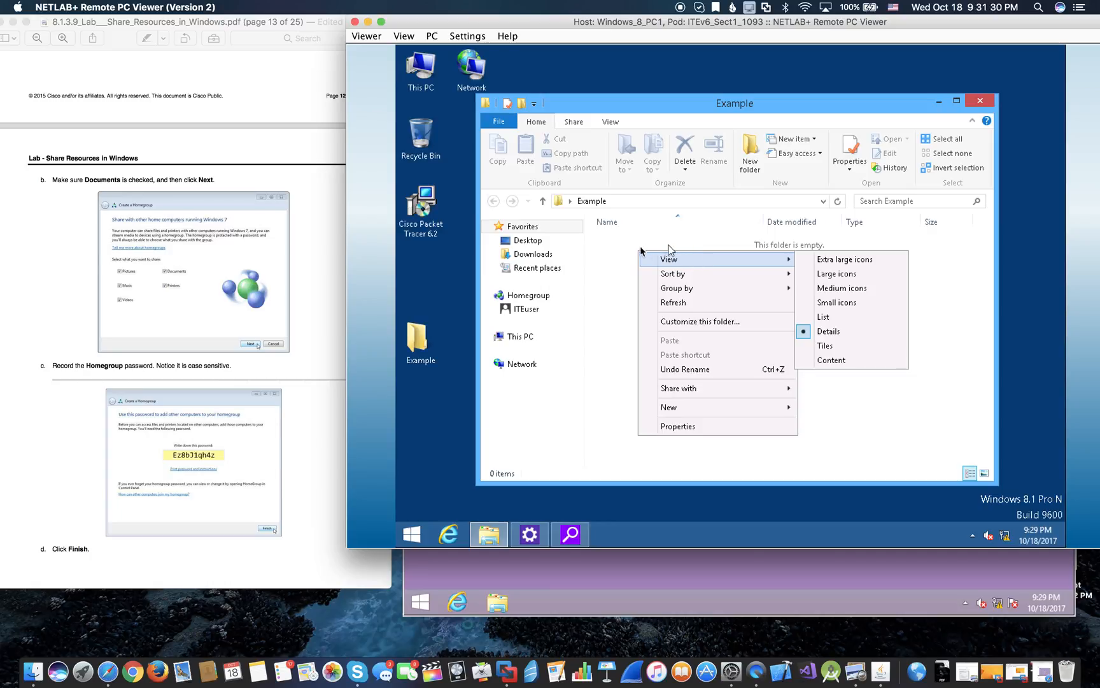
{"action": "mouse_move", "coordinate": [725, 405]}
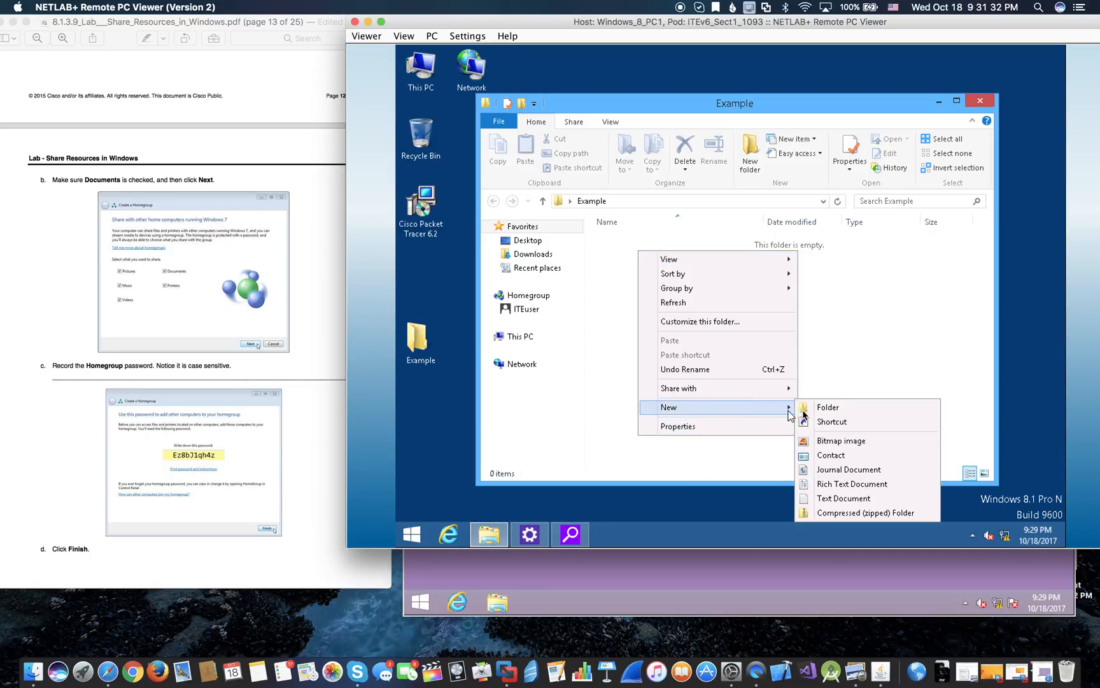
{"action": "left_click", "coordinate": [831, 498]}
{"action": "key", "text": "BackSpace"}
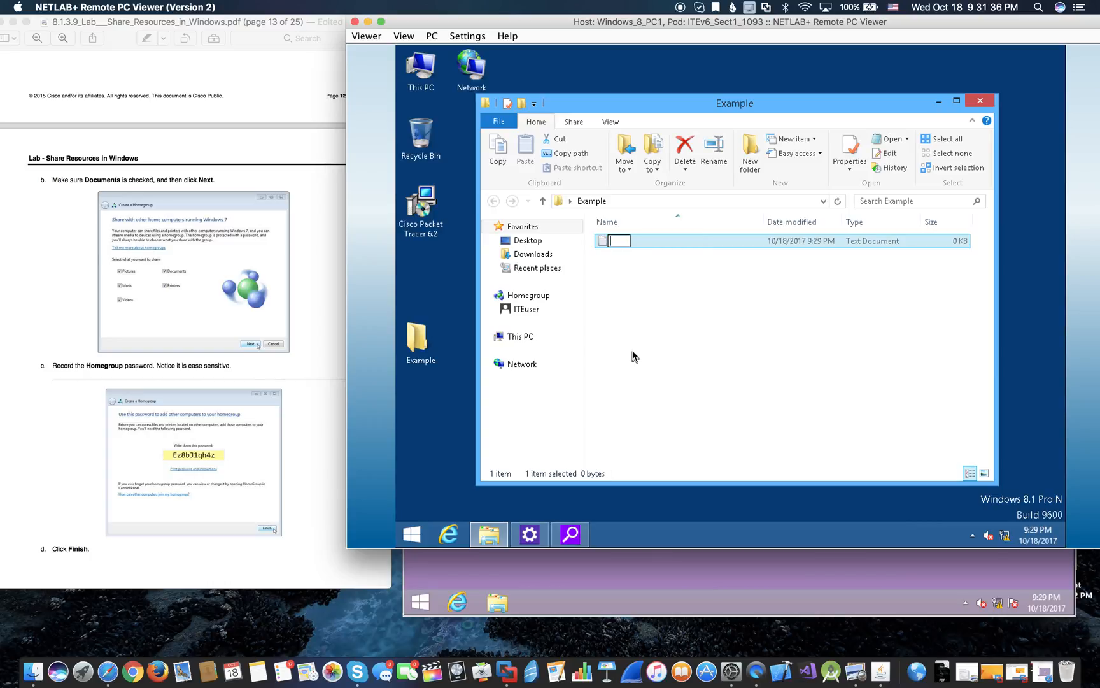
{"action": "type", "text": "Example"}
{"action": "key", "text": "Return"}
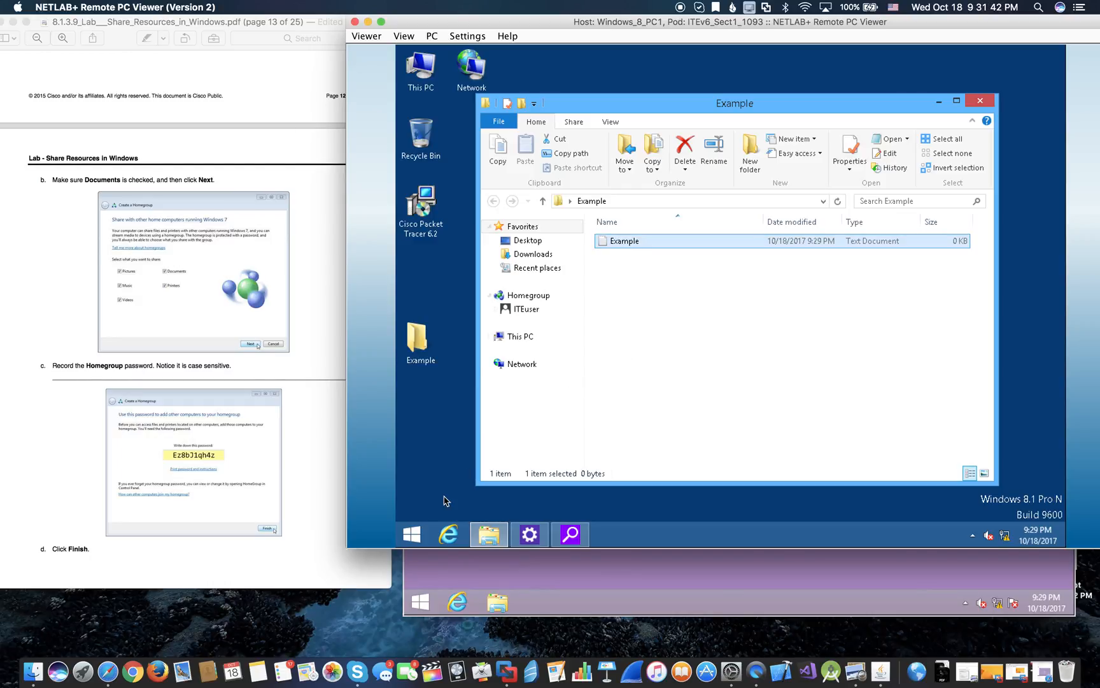
{"action": "left_click", "coordinate": [570, 573]}
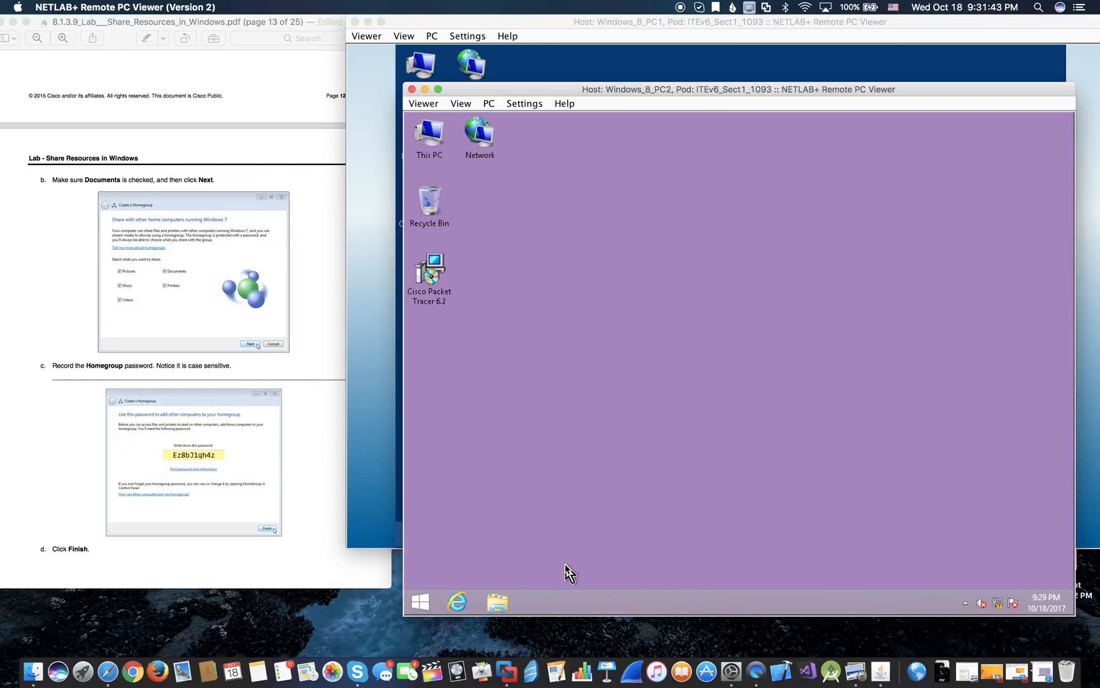
{"action": "left_click", "coordinate": [420, 602]}
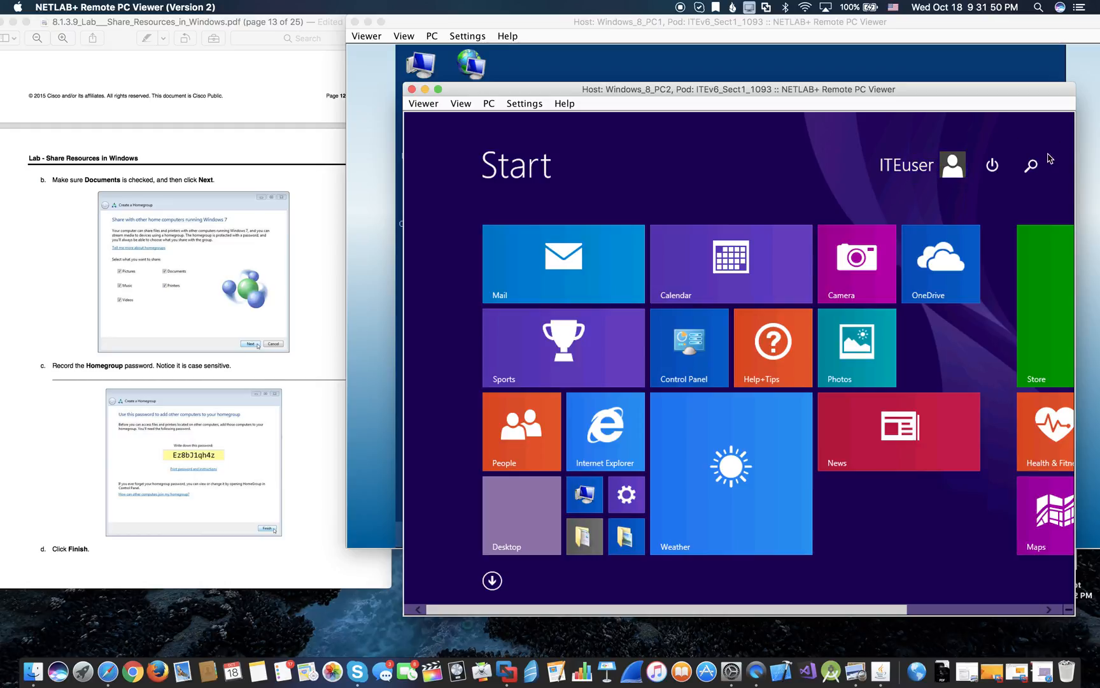
{"action": "left_click", "coordinate": [491, 581]}
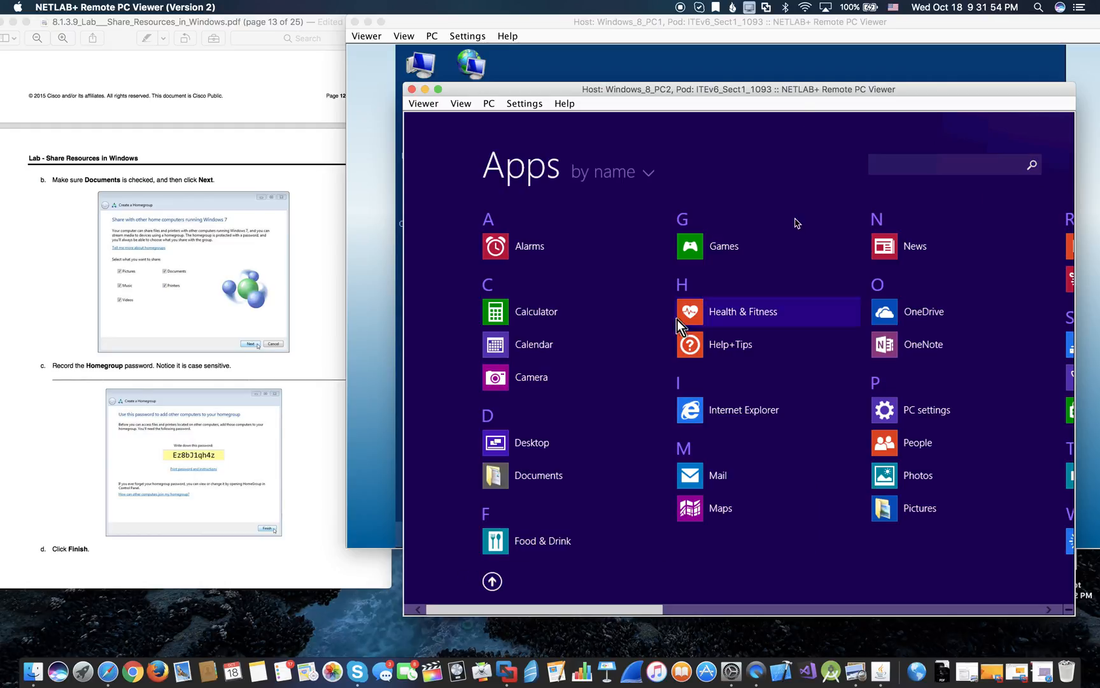
{"action": "left_click", "coordinate": [493, 581]}
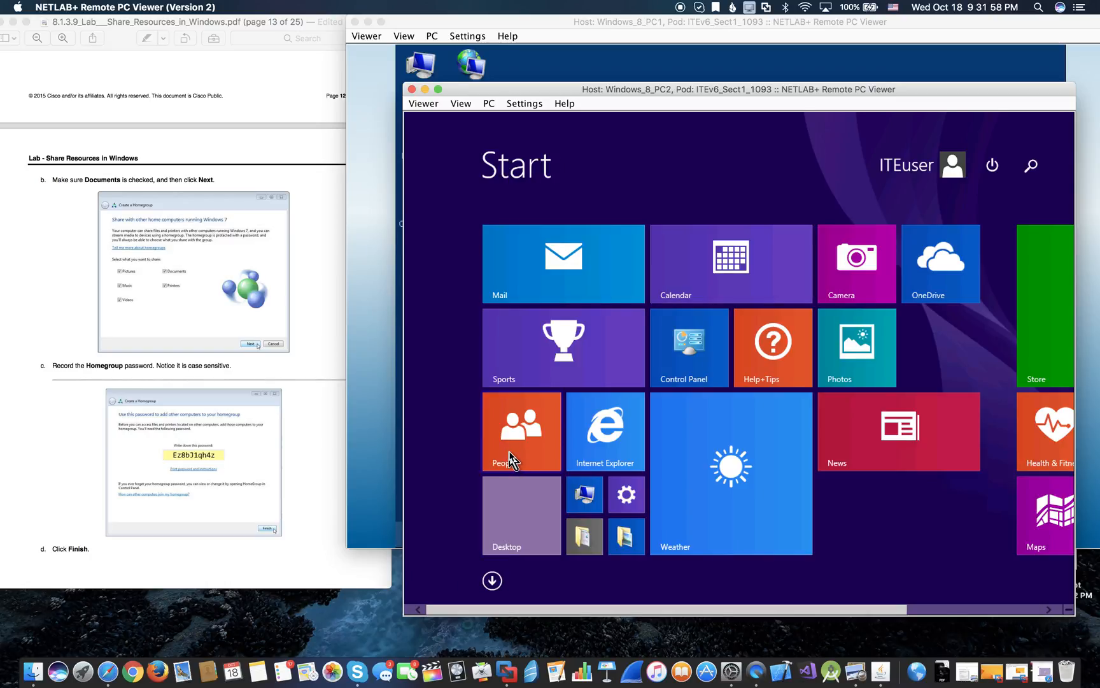
{"action": "left_click", "coordinate": [519, 529]}
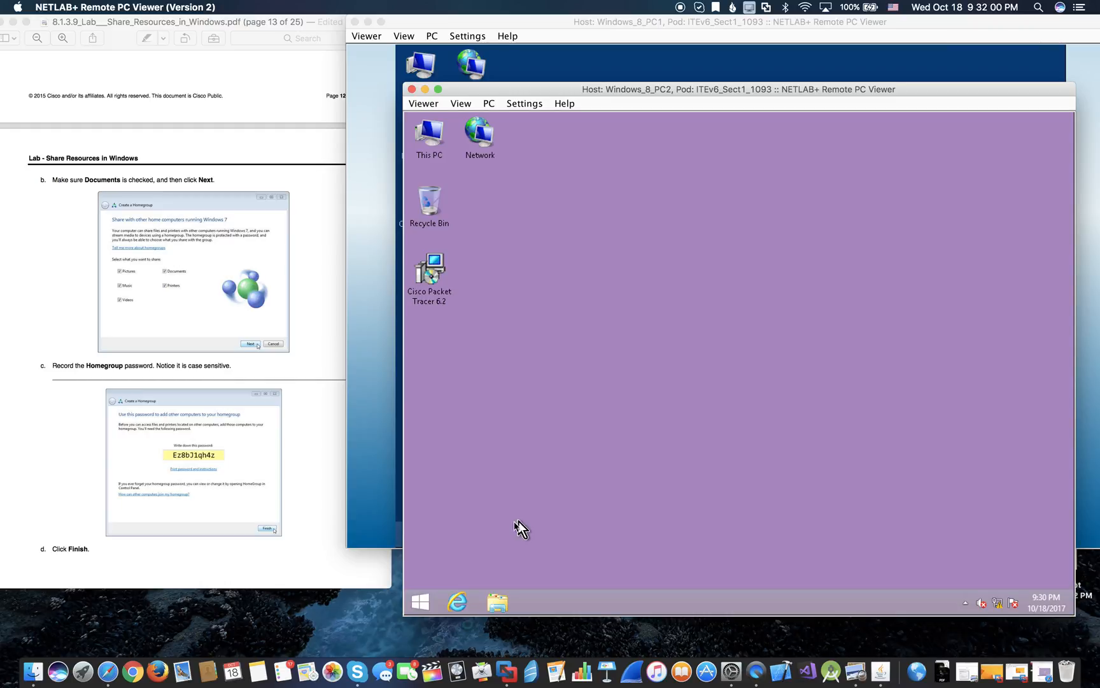
- On PC2, search \\win81pc1\, open the shared Example folder and select the Example file
{"action": "right_click", "coordinate": [422, 600]}
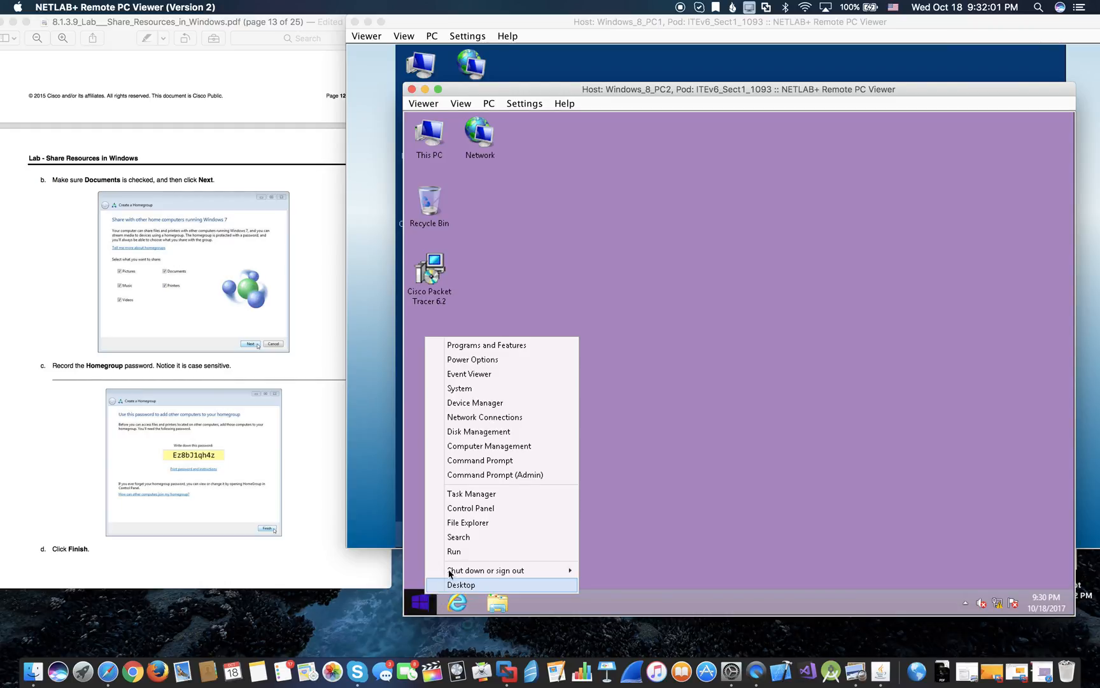
{"action": "left_click", "coordinate": [462, 539]}
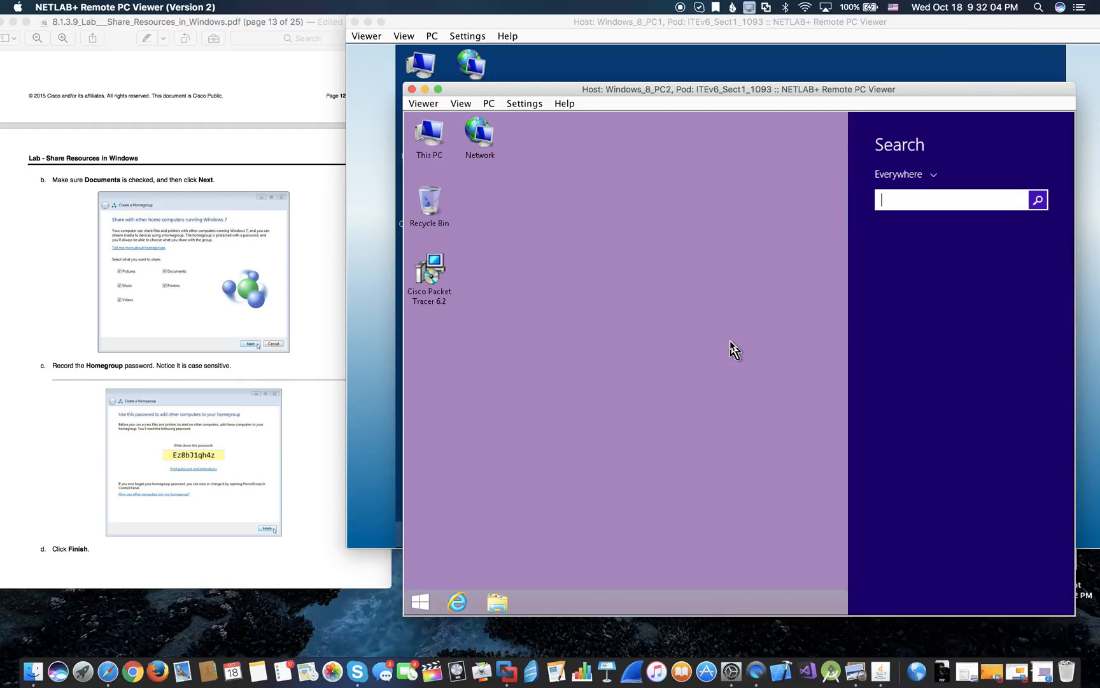
{"action": "type", "text": "\\\\win81pc1"}
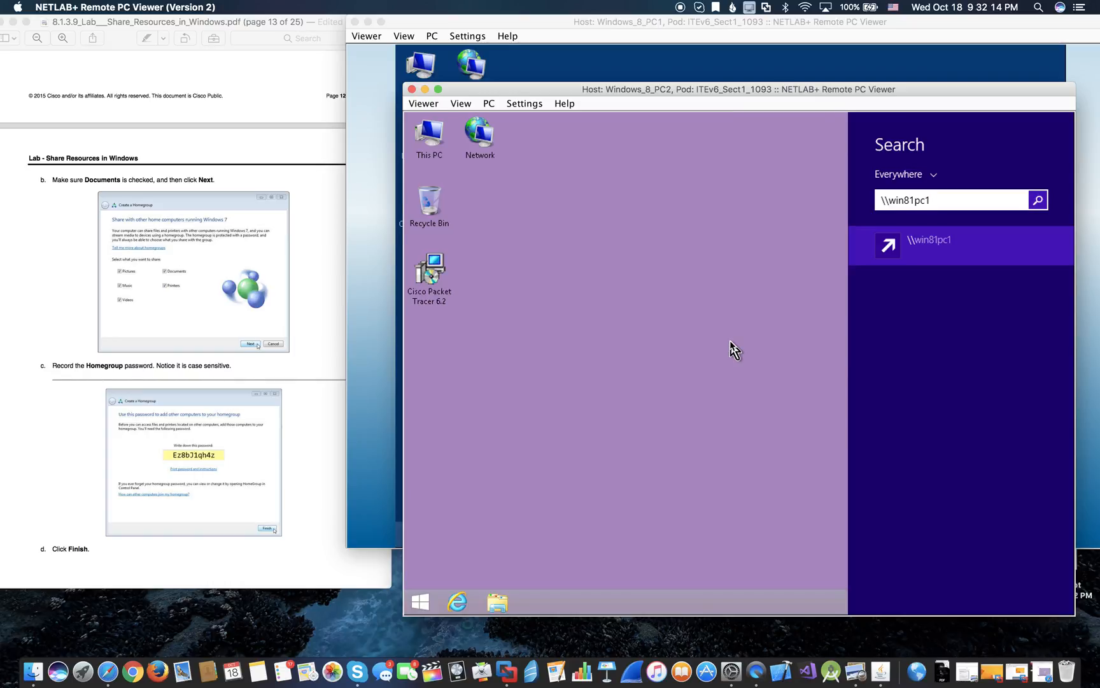
{"action": "type", "text": "\\"}
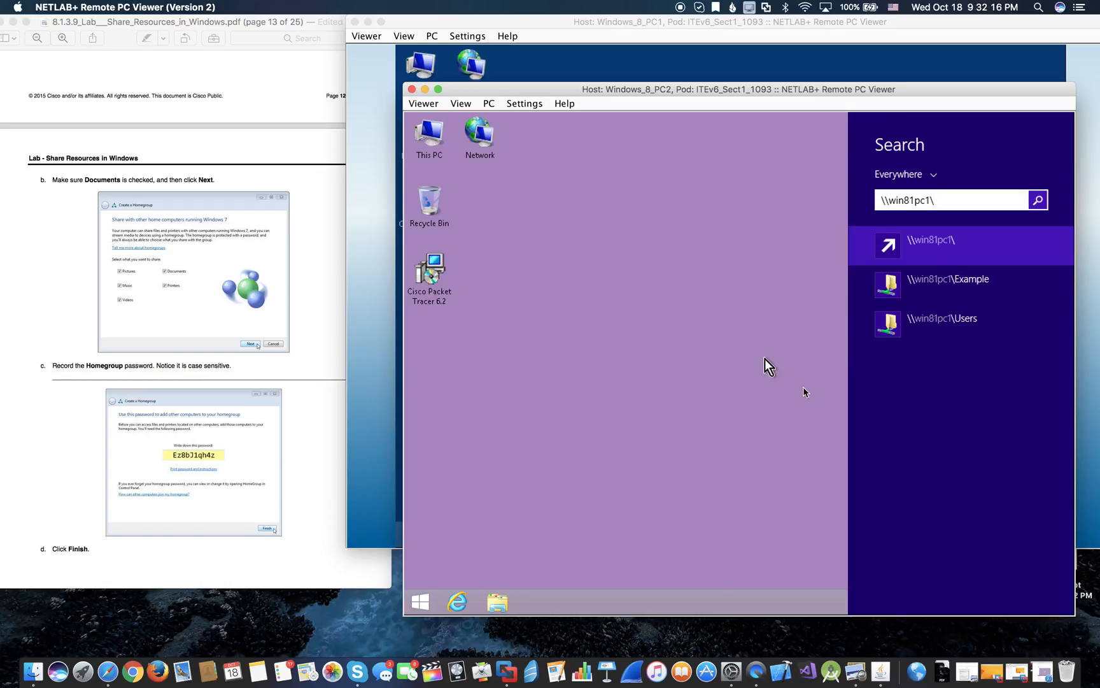
{"action": "left_click", "coordinate": [952, 282]}
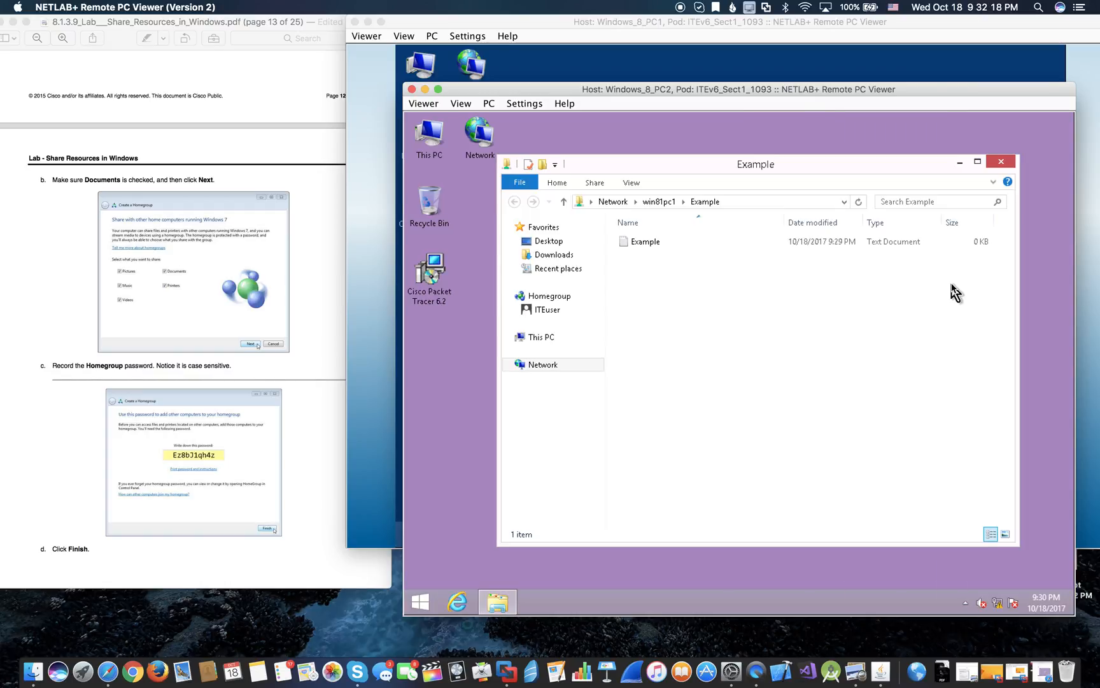
{"action": "left_click", "coordinate": [657, 244]}
- Open the network Example file in Notepad, type 'Modified', and choose File > Save As
{"action": "double_click", "coordinate": [658, 243]}
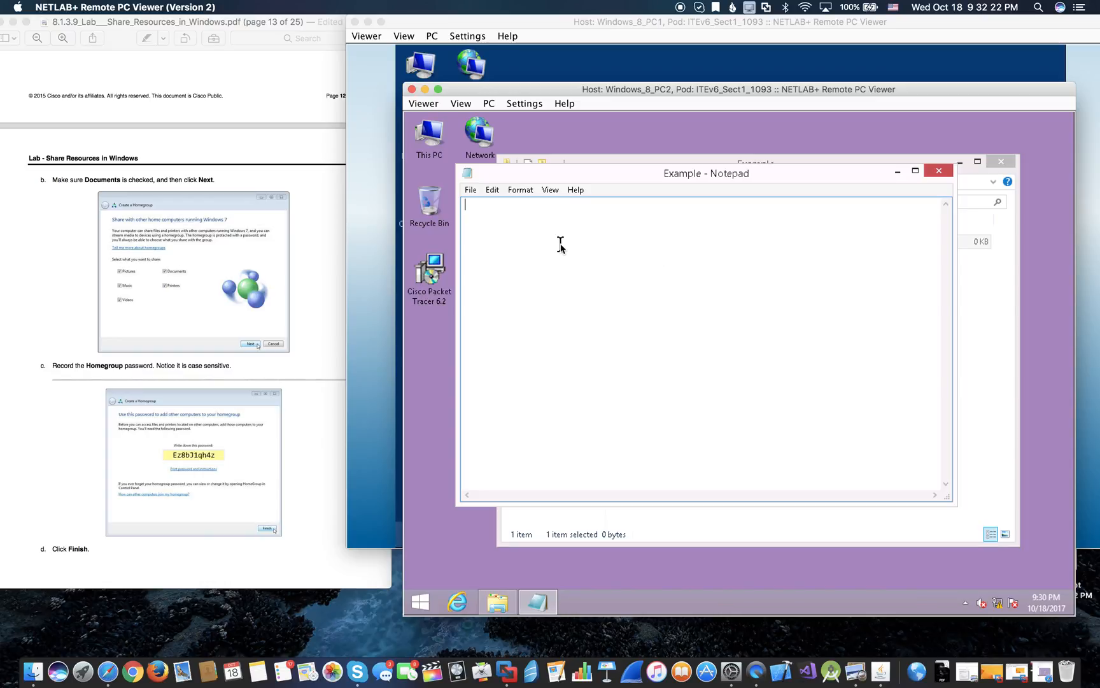
{"action": "type", "text": "Modified"}
{"action": "left_click", "coordinate": [470, 189]}
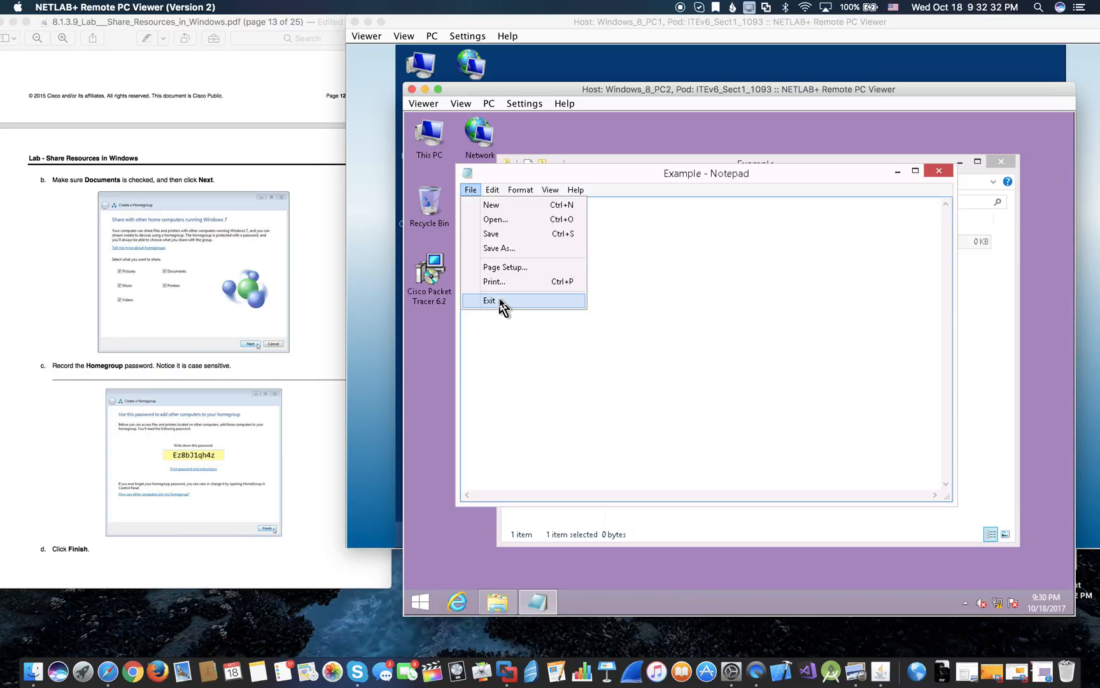
{"action": "left_click", "coordinate": [503, 249]}
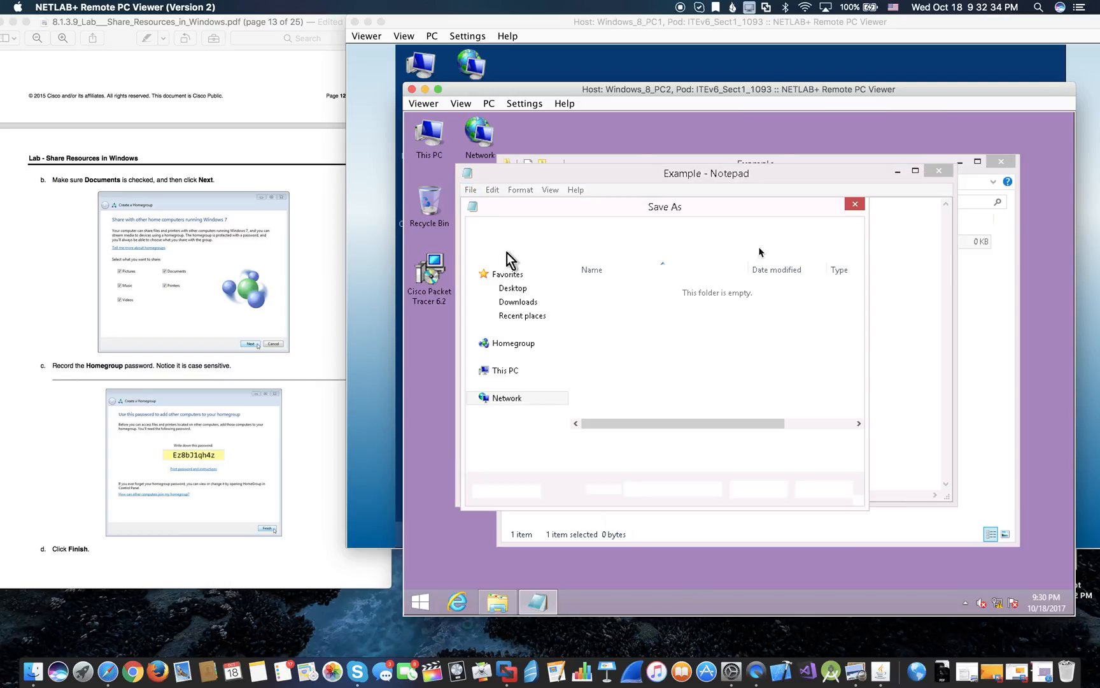